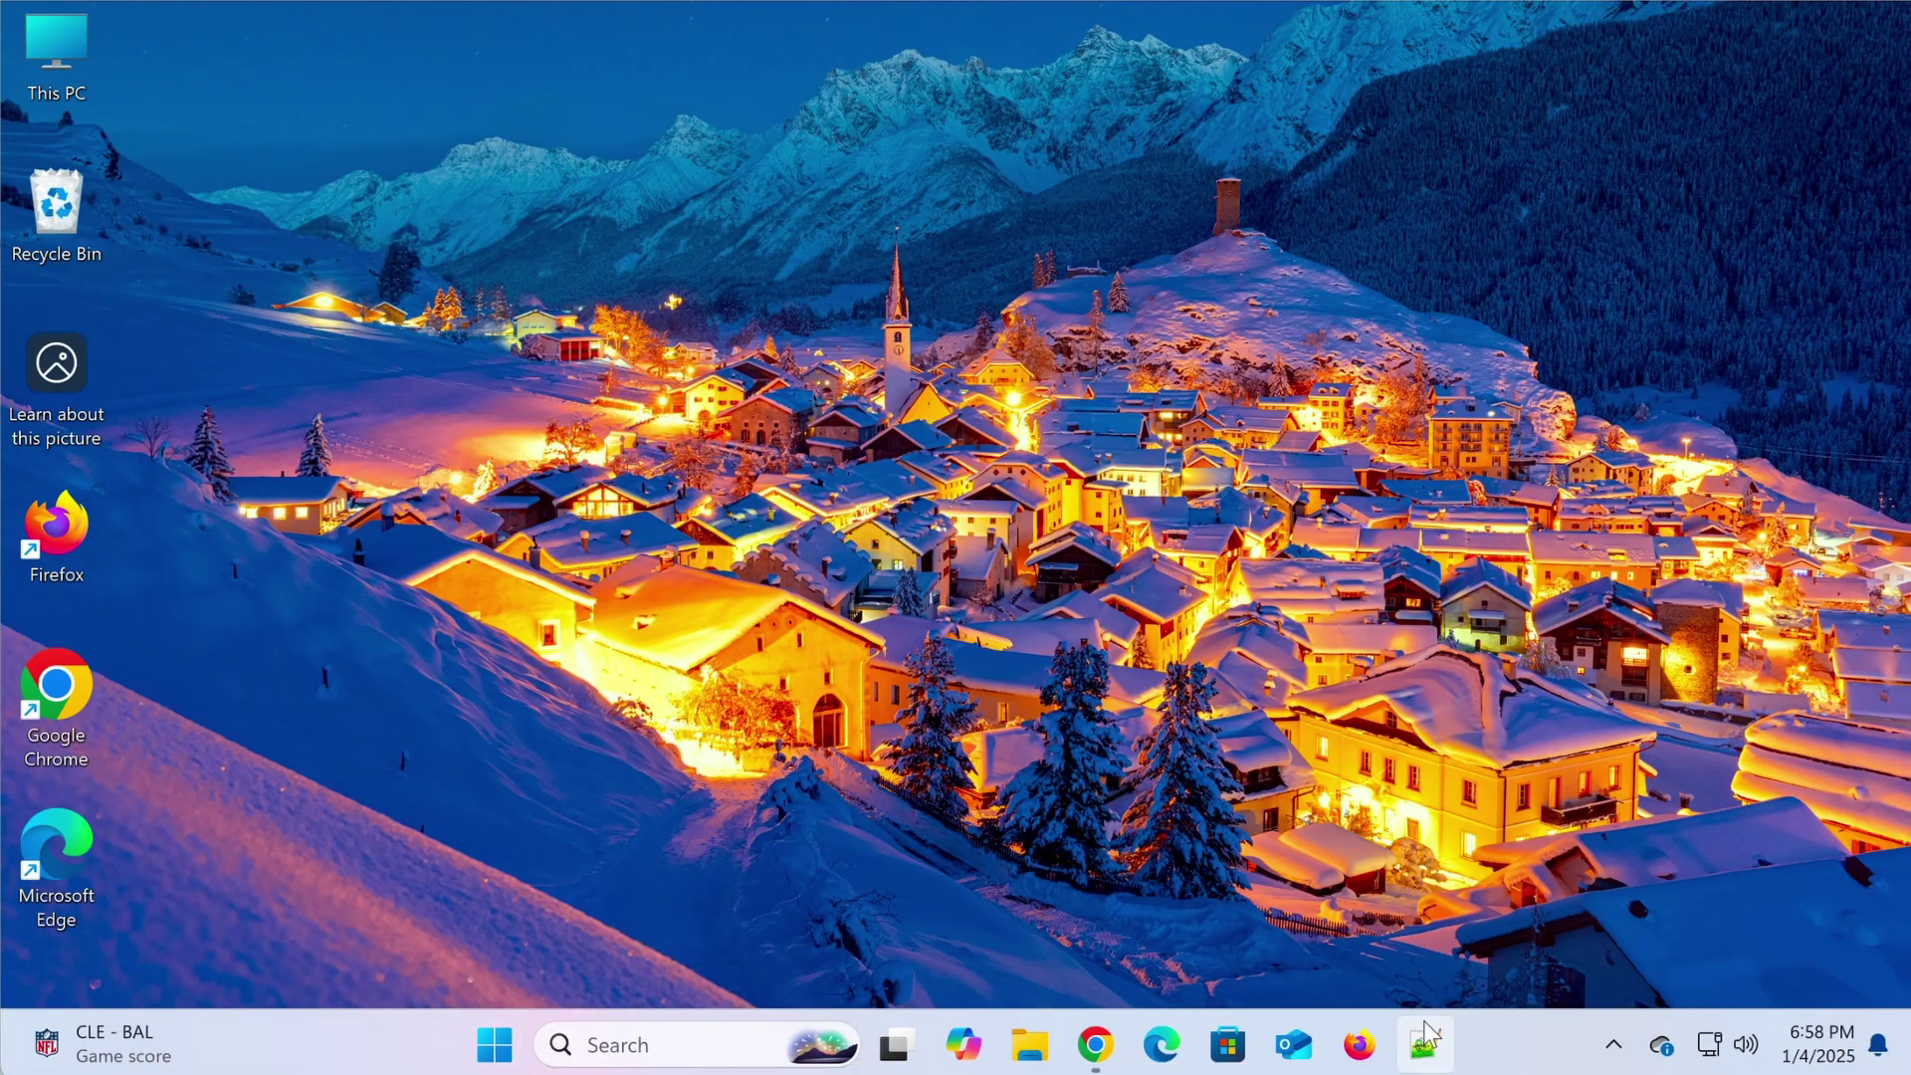
# Paste the Lorem Ipsum passage into a new Notepad++ document, close Notepad++, then relaunch it.
pyautogui.click(1429, 1044)
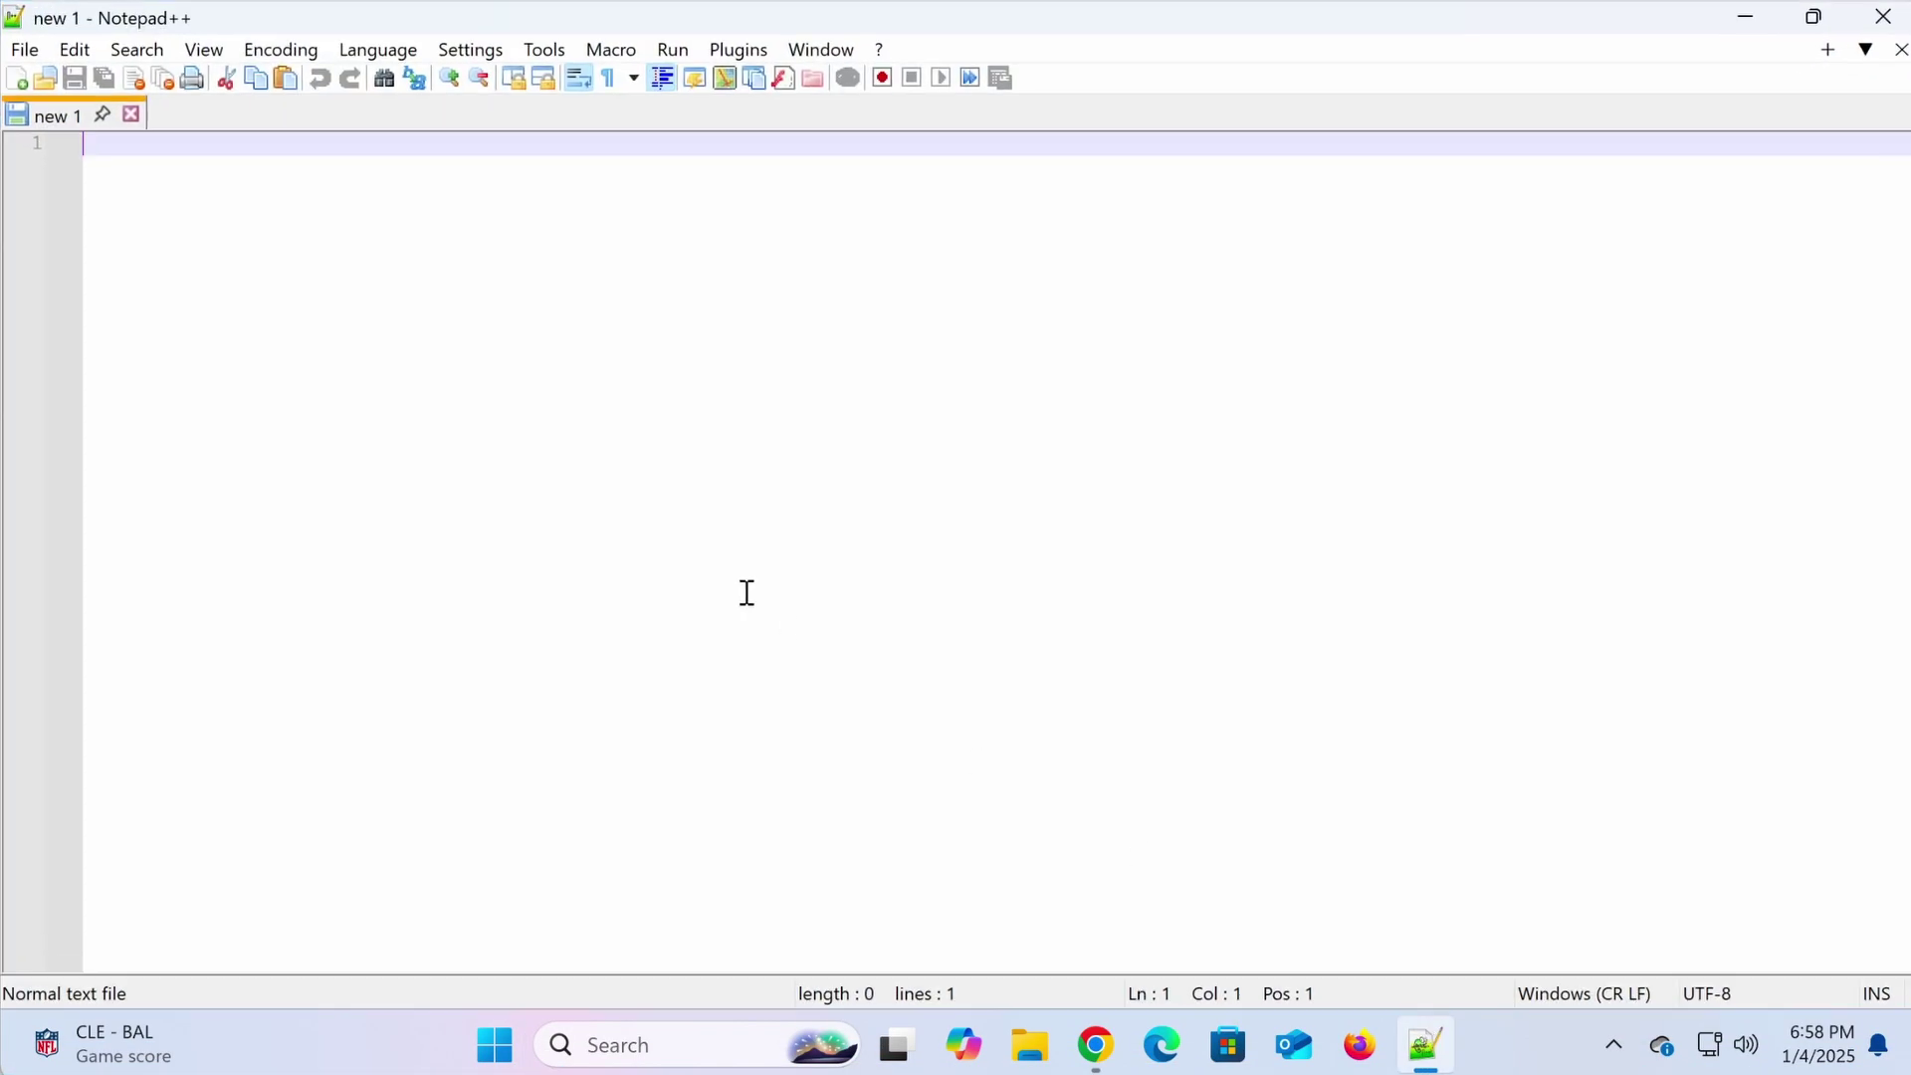
pyautogui.write("What is Lorem Ipsum? Lorem Ipsum is simply dummy text of the printing and typesetting industry. Lorem Ipsum has been the industry's standard dummy text ever since the 1500s, when an unknown printer took a galley of type and scrambled it to make a type specimen book. It has survived not only five centuries, but also the leap into electronic typesetting, remaining essentially unchanged. It was popularised in the 1960s with the release of Letraset sheets containing Lorem Ipsum passages, and more recently with desktop publishing software like Aldus PageMaker including versions of Lorem Ipsum.")
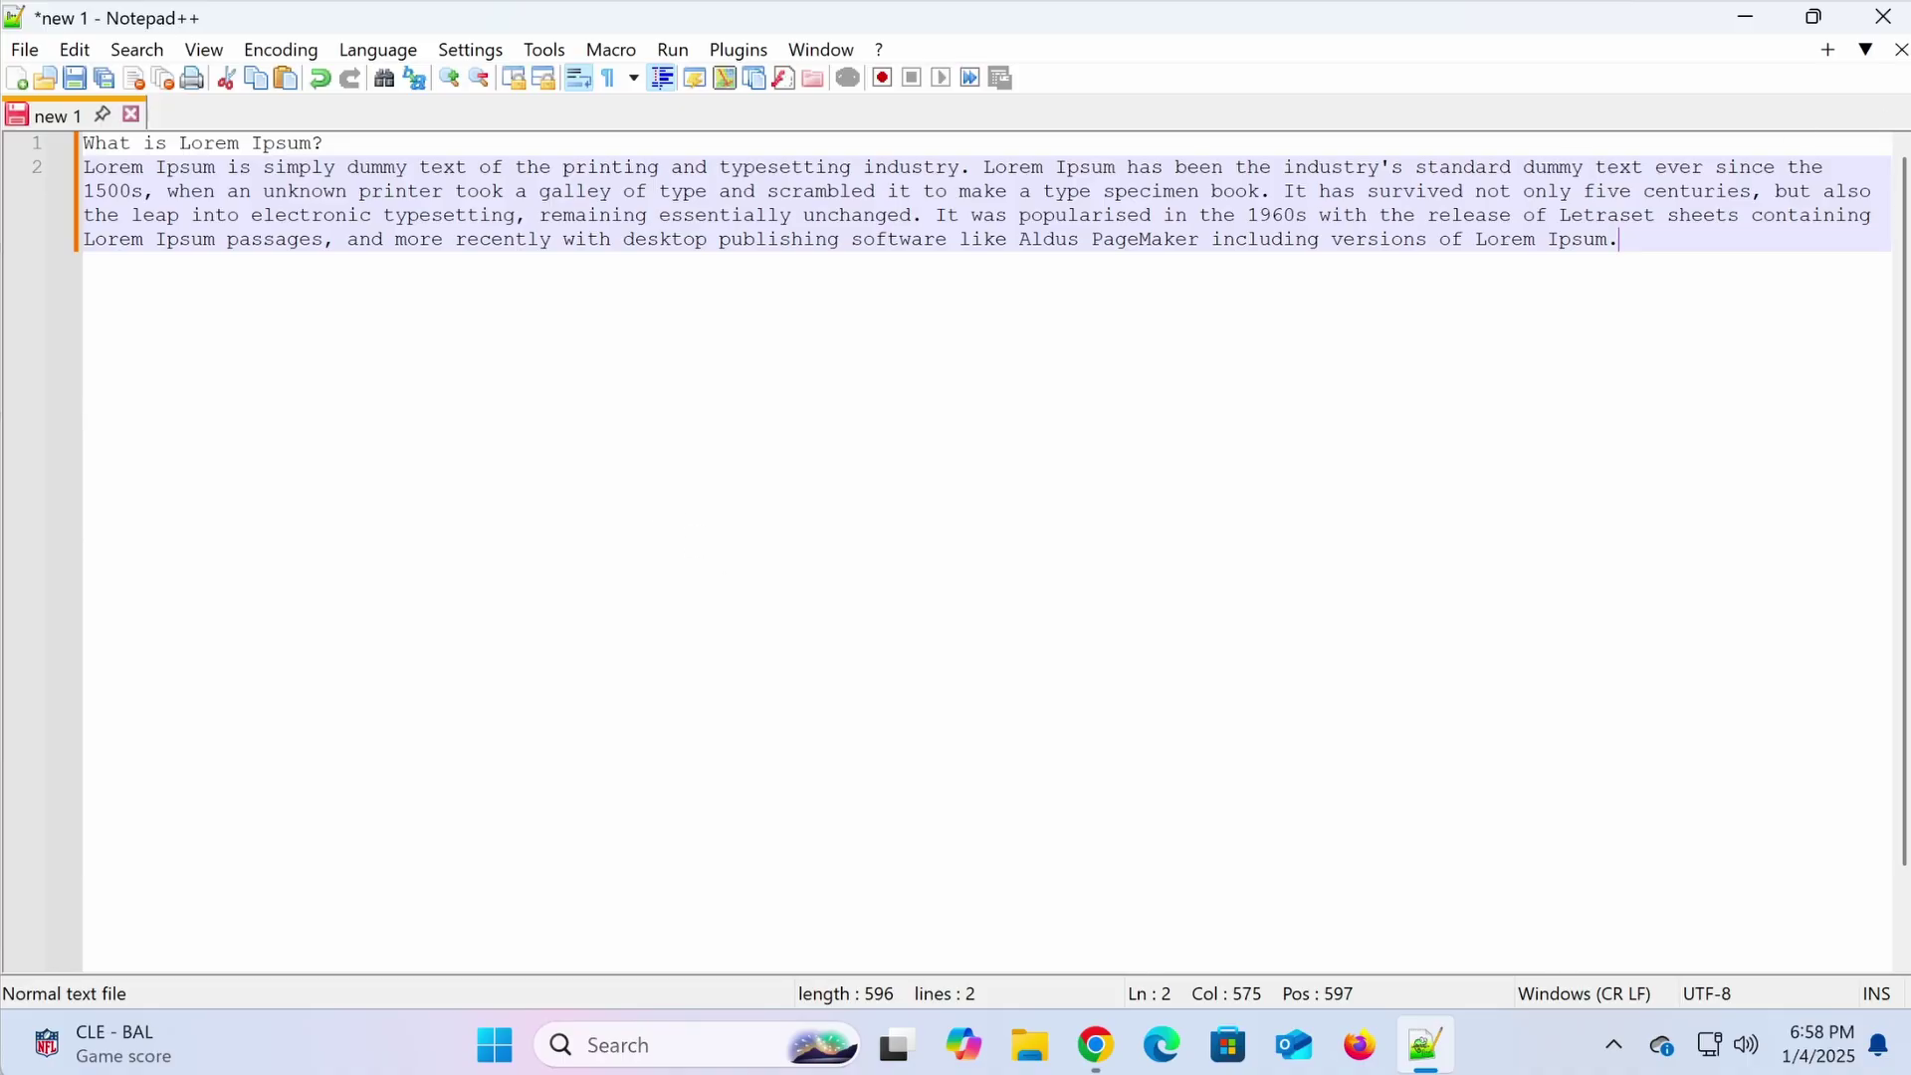
pyautogui.click(1889, 21)
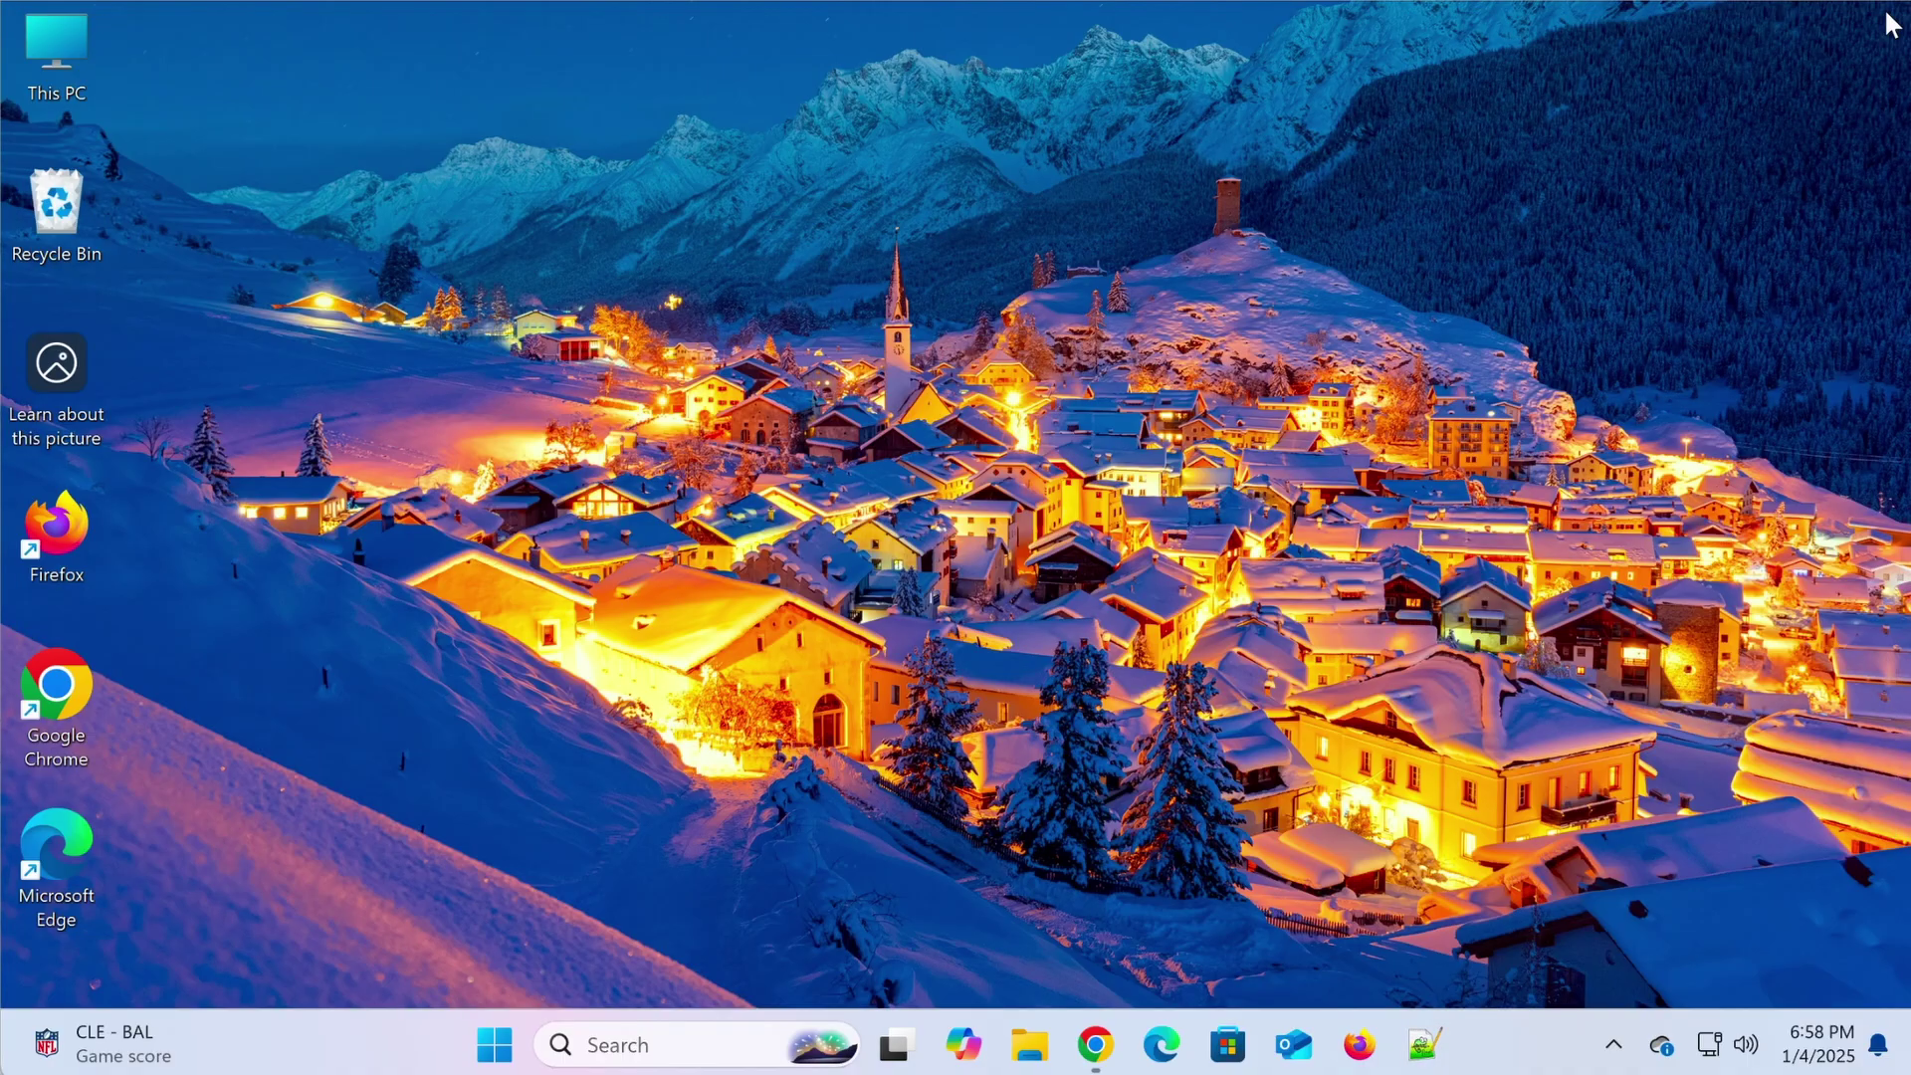
pyautogui.click(1427, 1044)
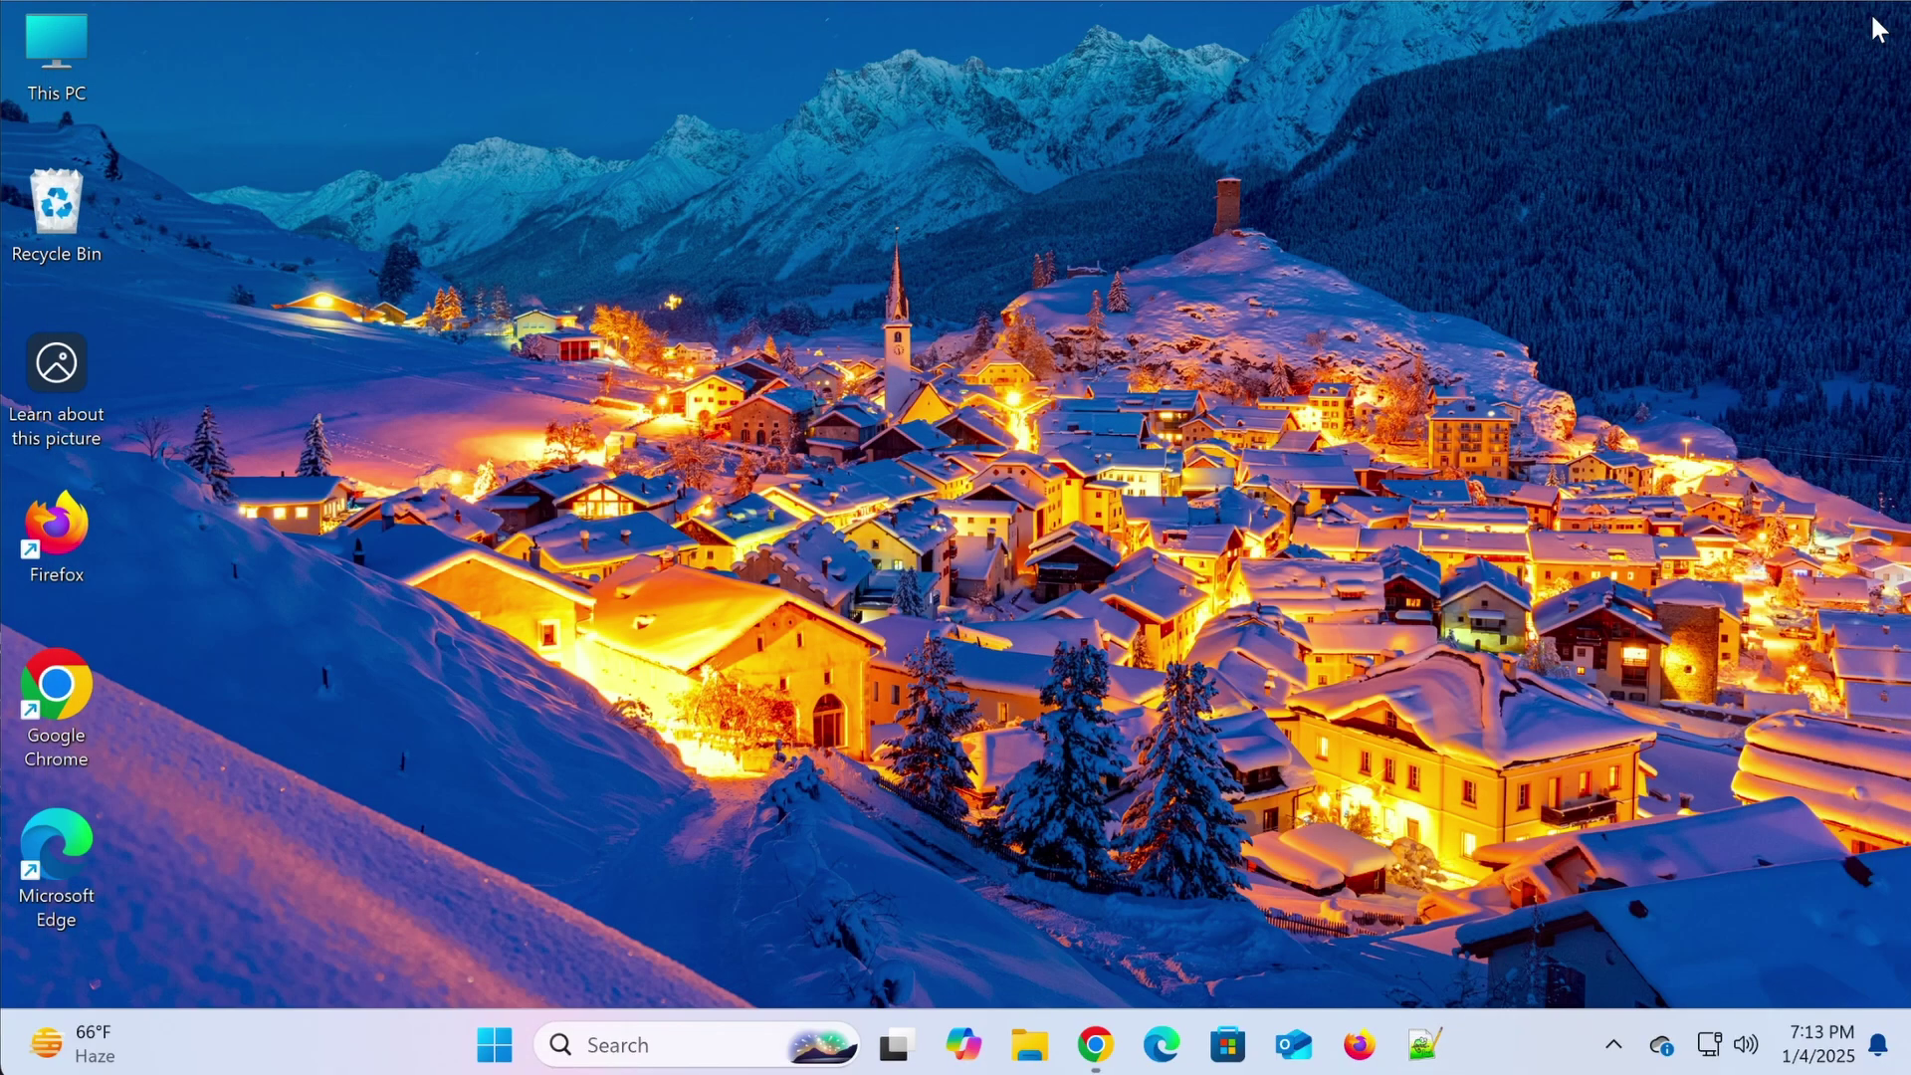
# View example.txt from the Downloads folder in Notepad, then close that Notepad window.
pyautogui.click(1029, 1043)
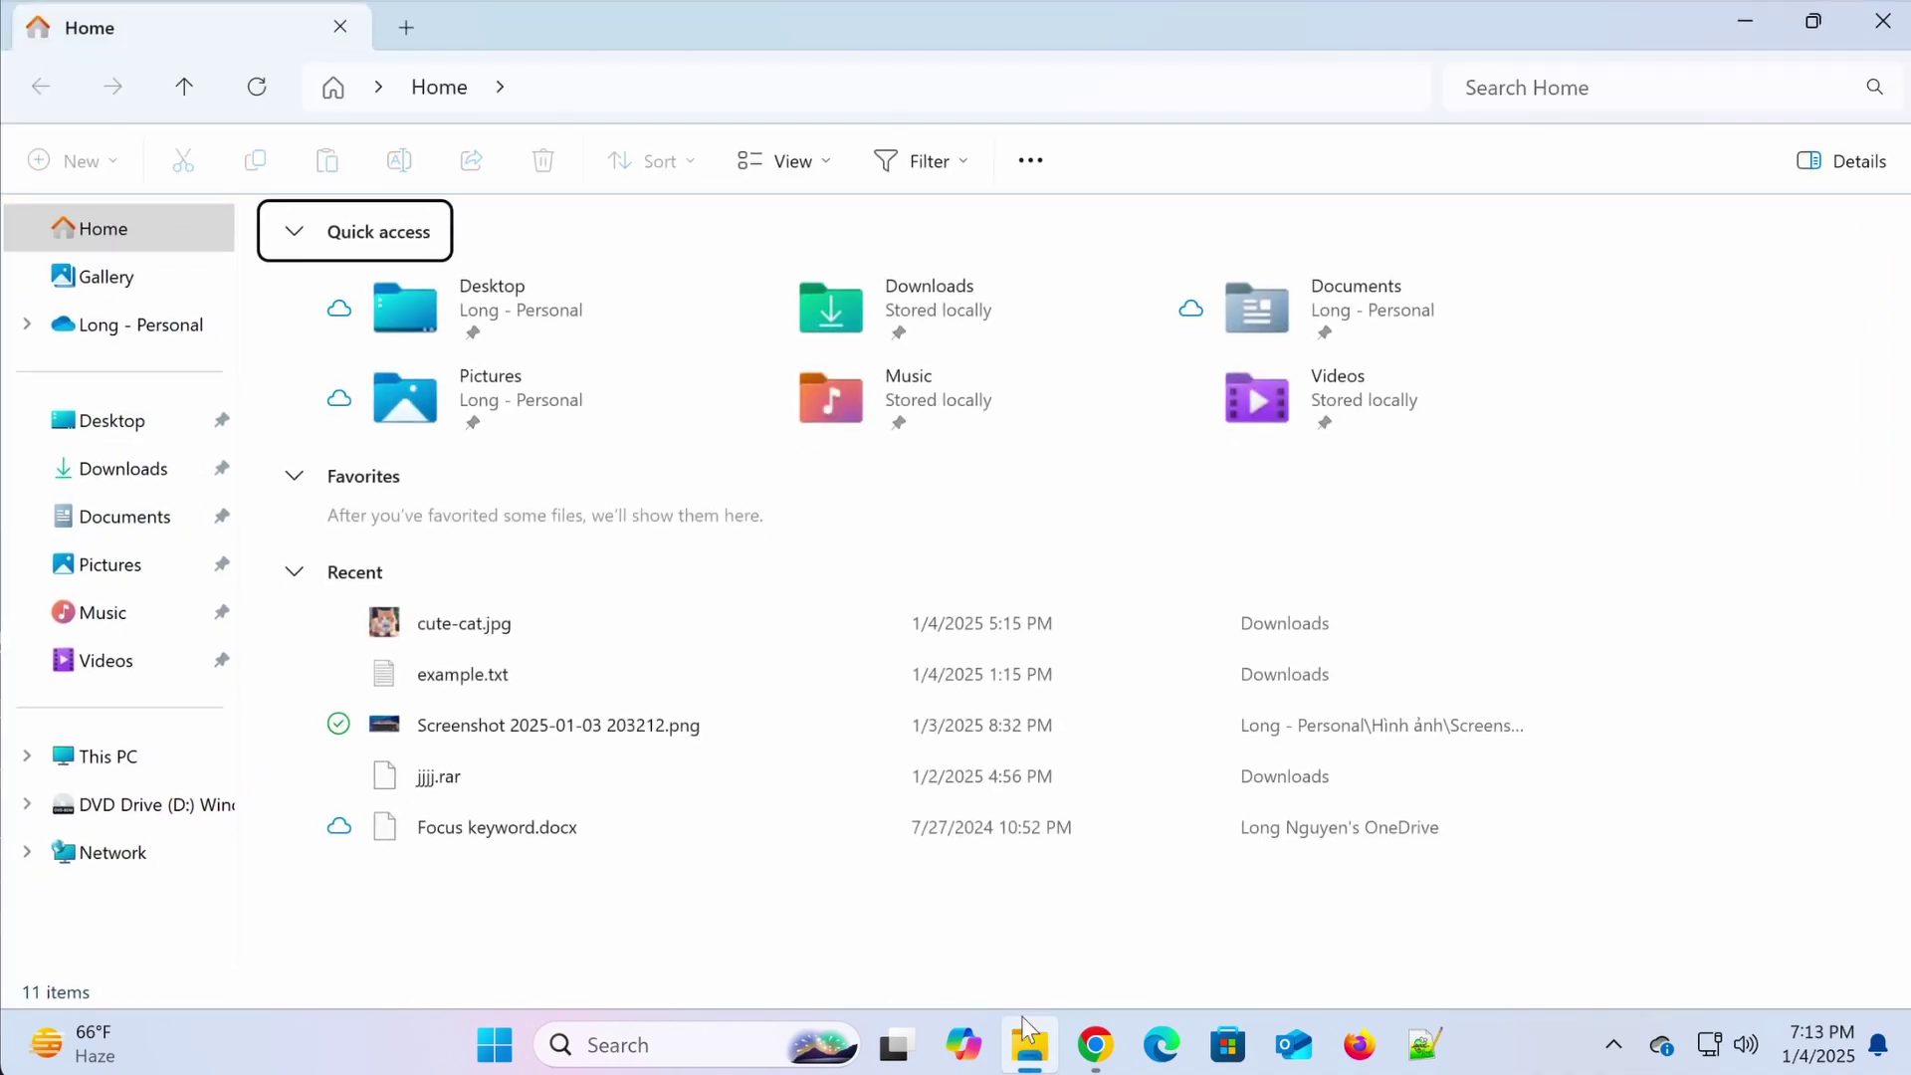
pyautogui.click(148, 470)
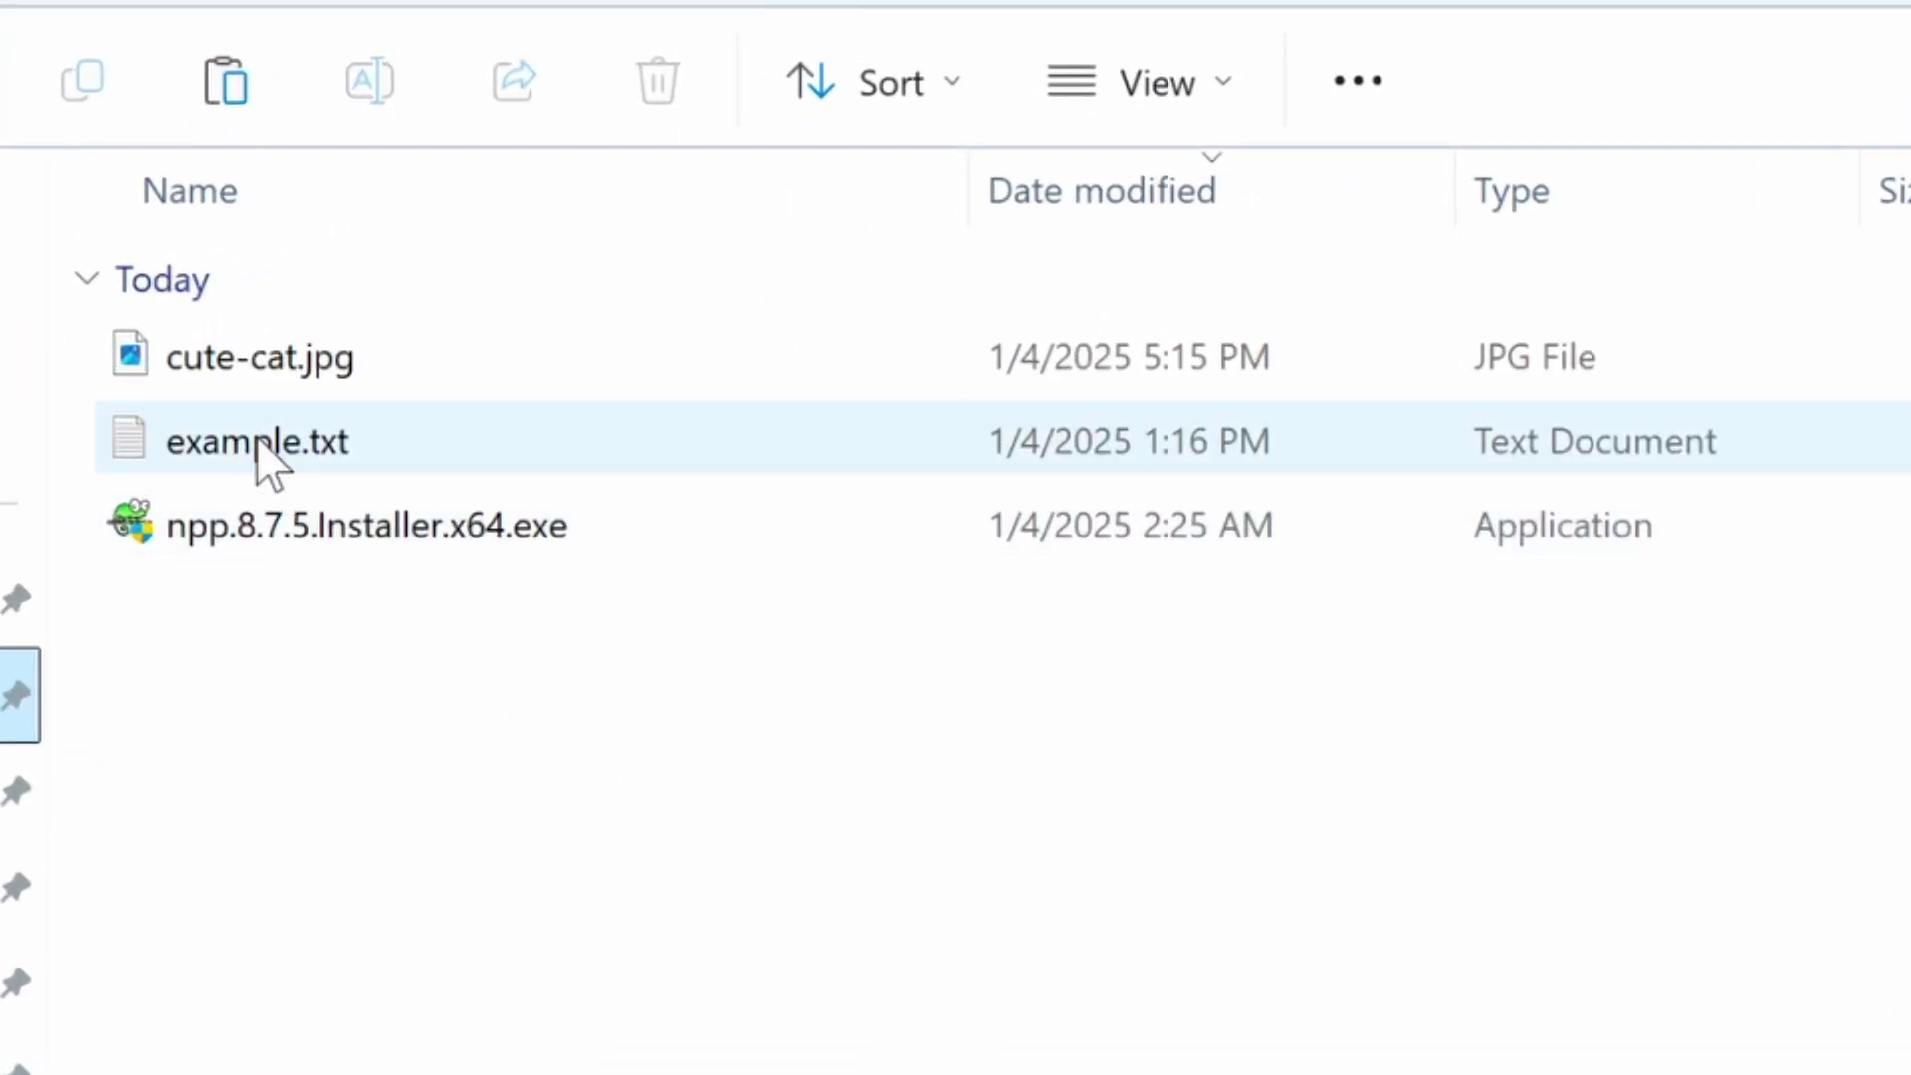
pyautogui.click(261, 440)
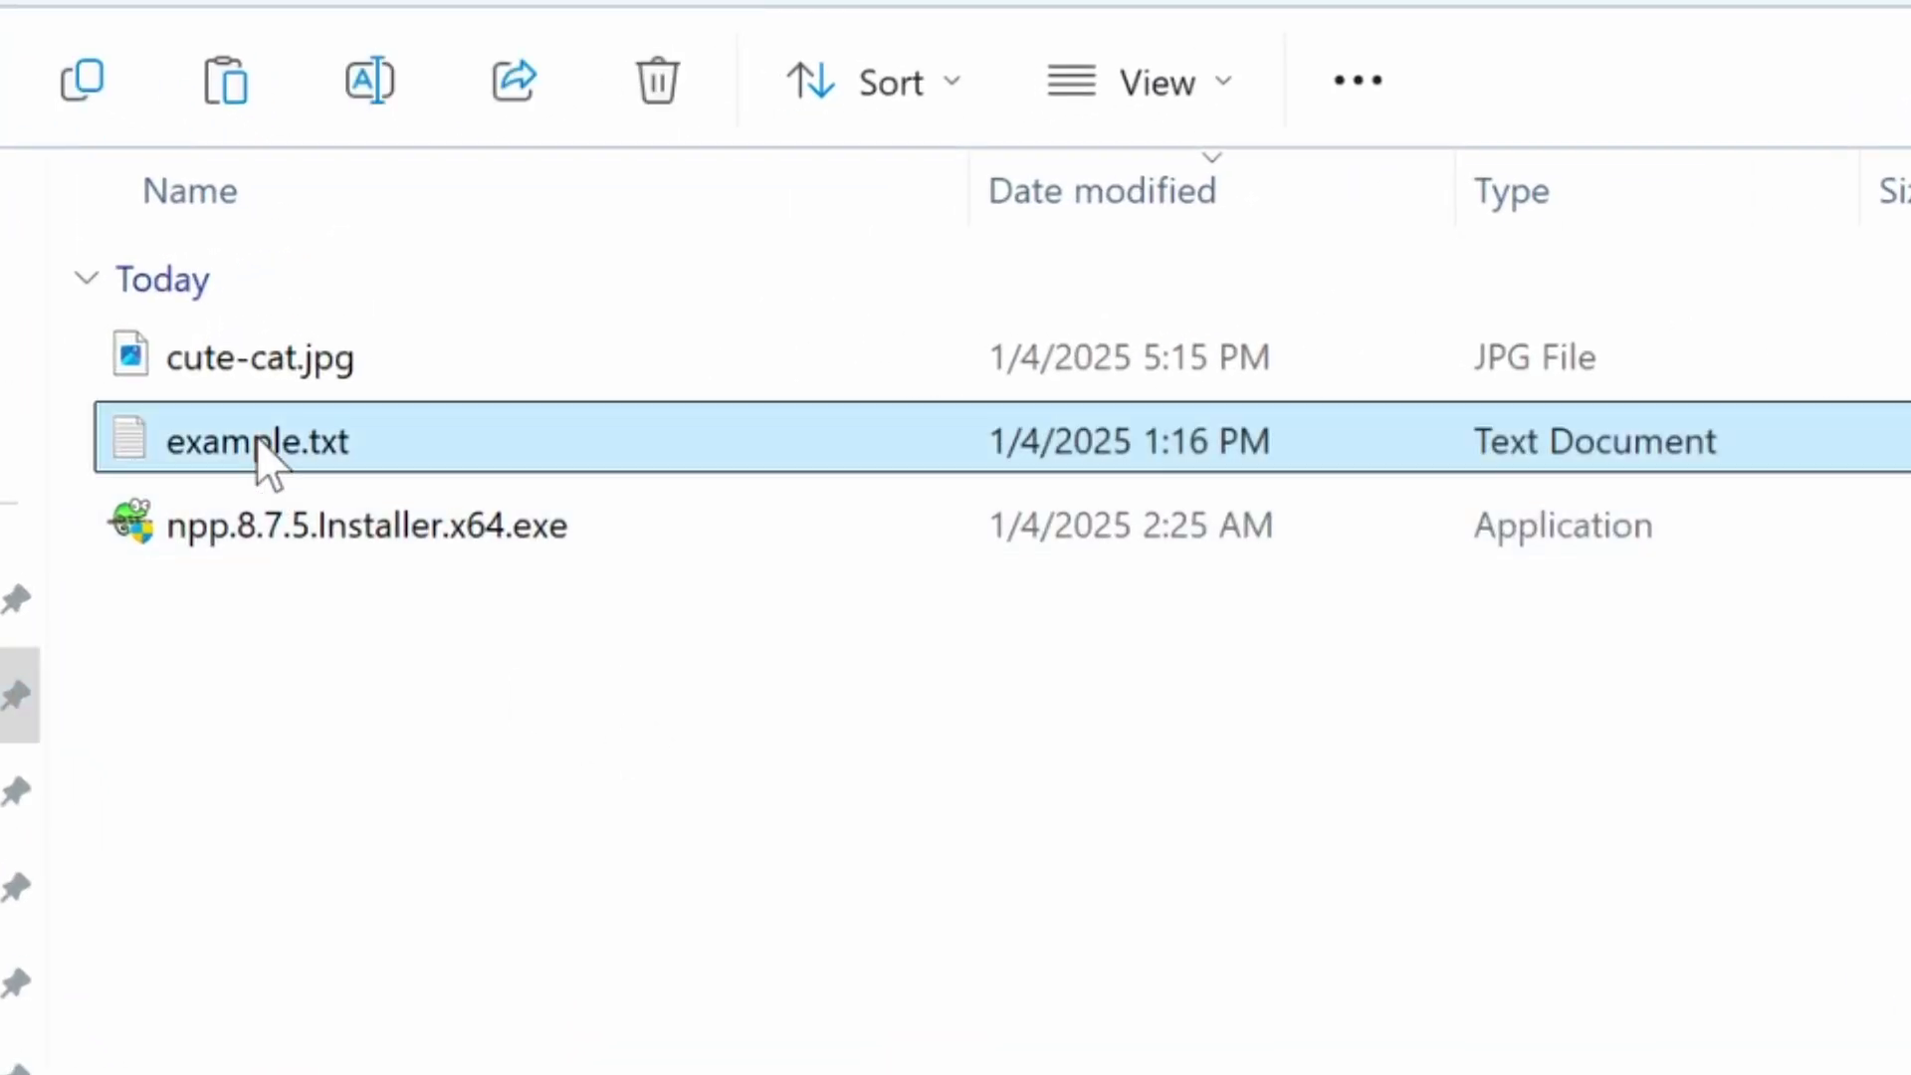
pyautogui.doubleClick(265, 448)
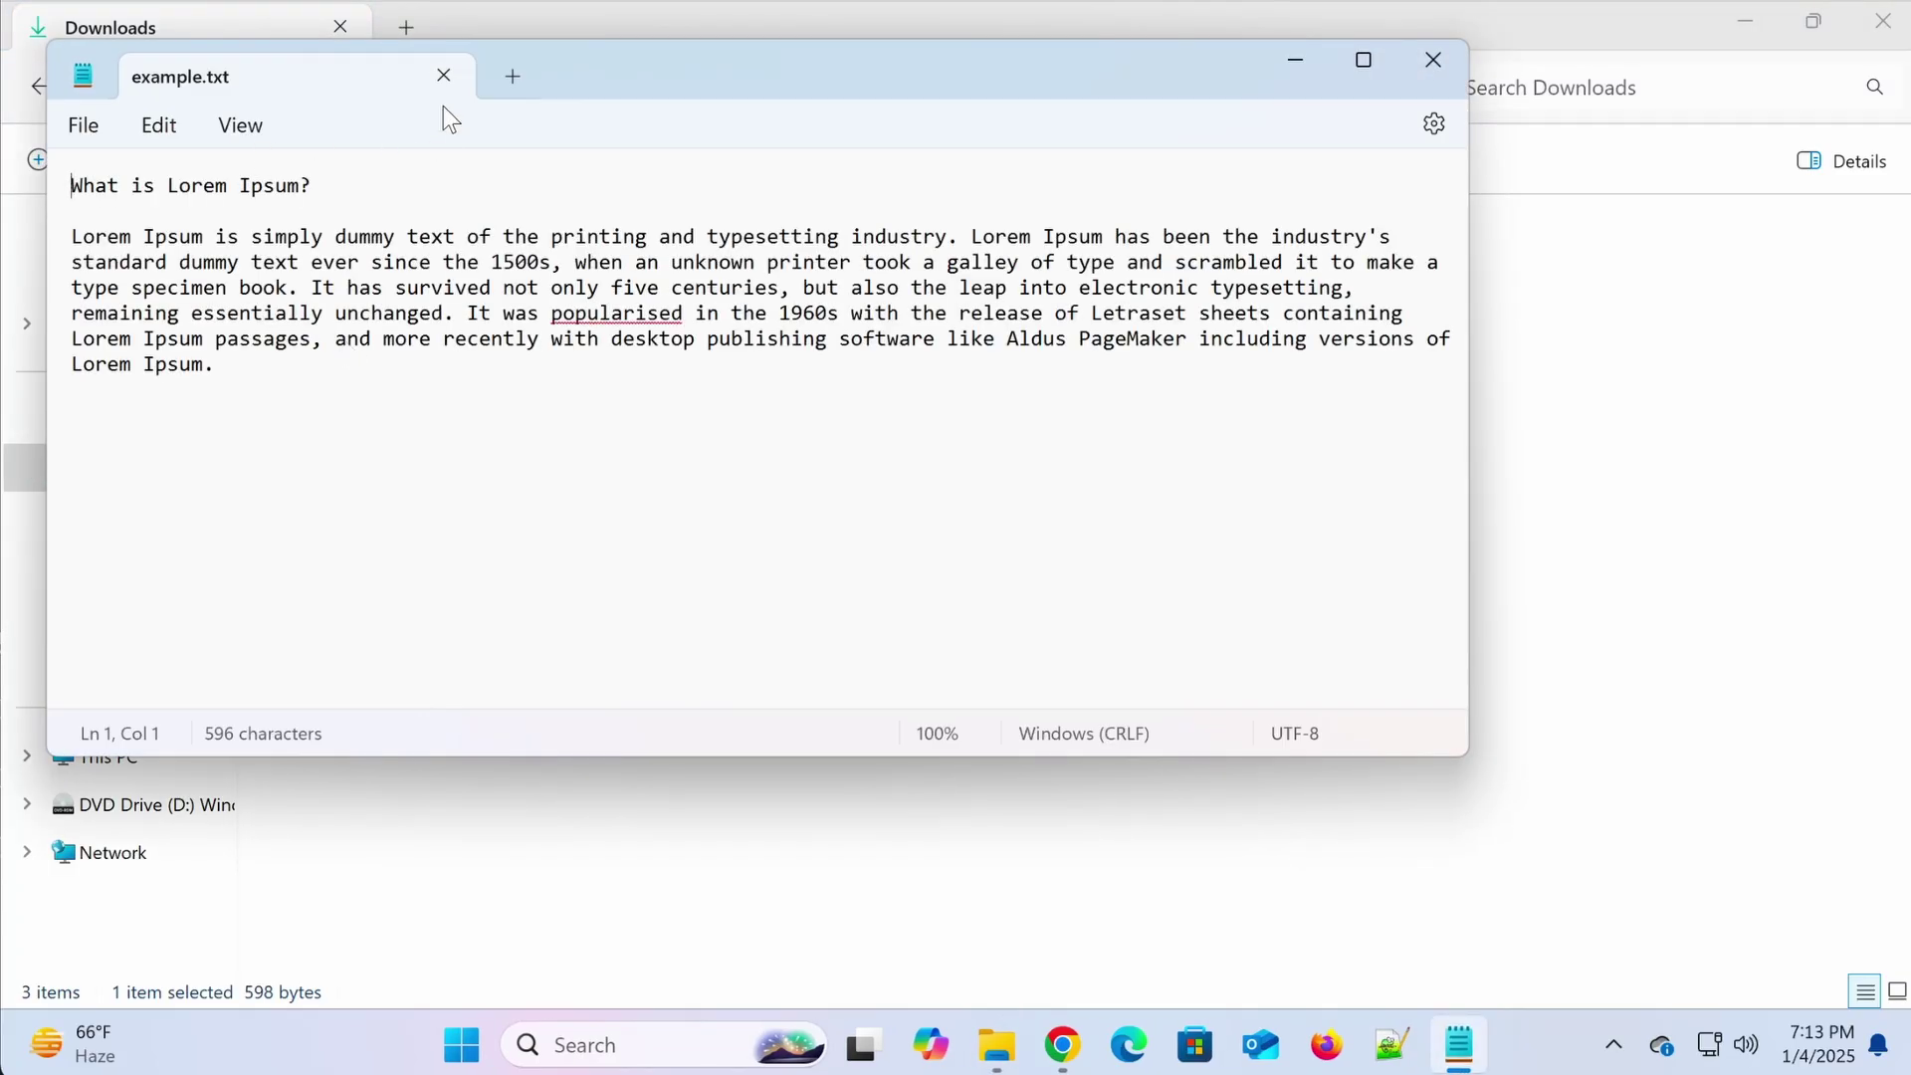
pyautogui.click(444, 76)
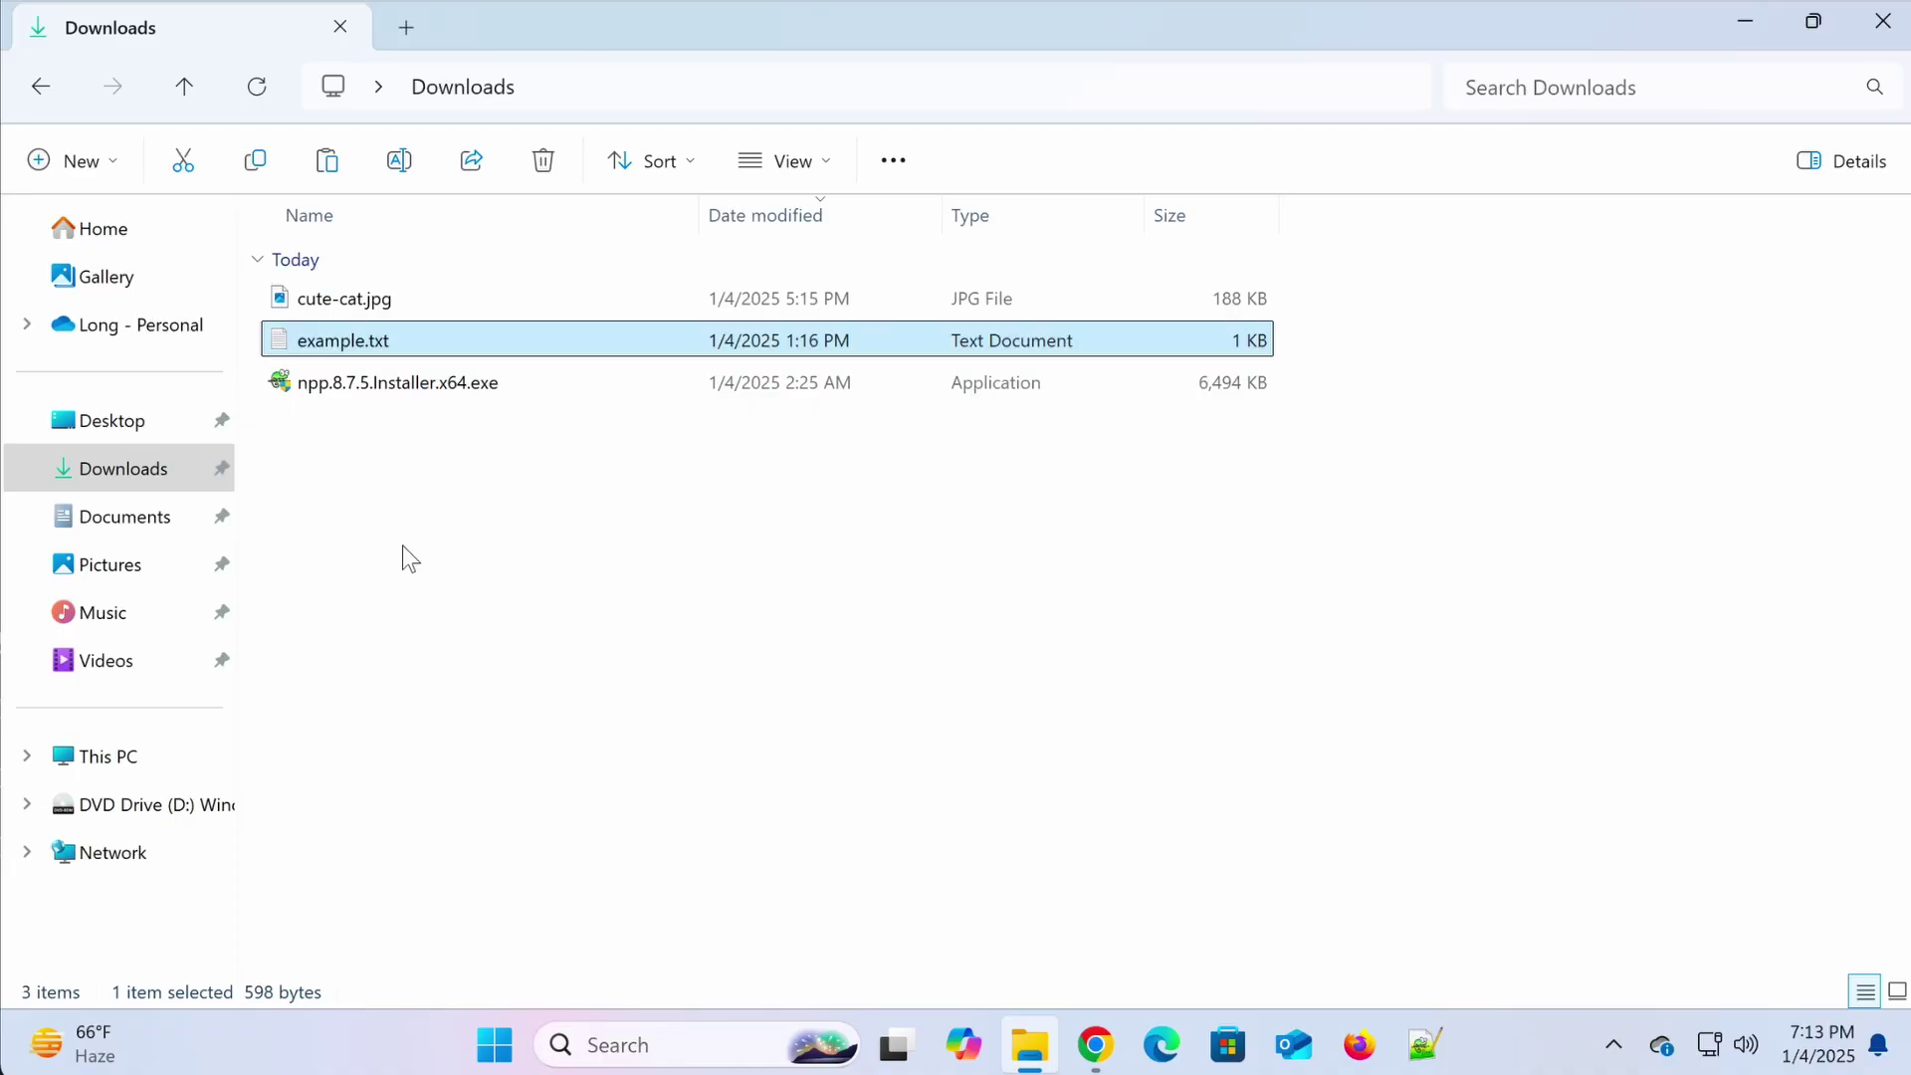
# Pick notepad++.exe from the Notepad++ program folder as the app for example.txt.
pyautogui.rightClick(361, 343)
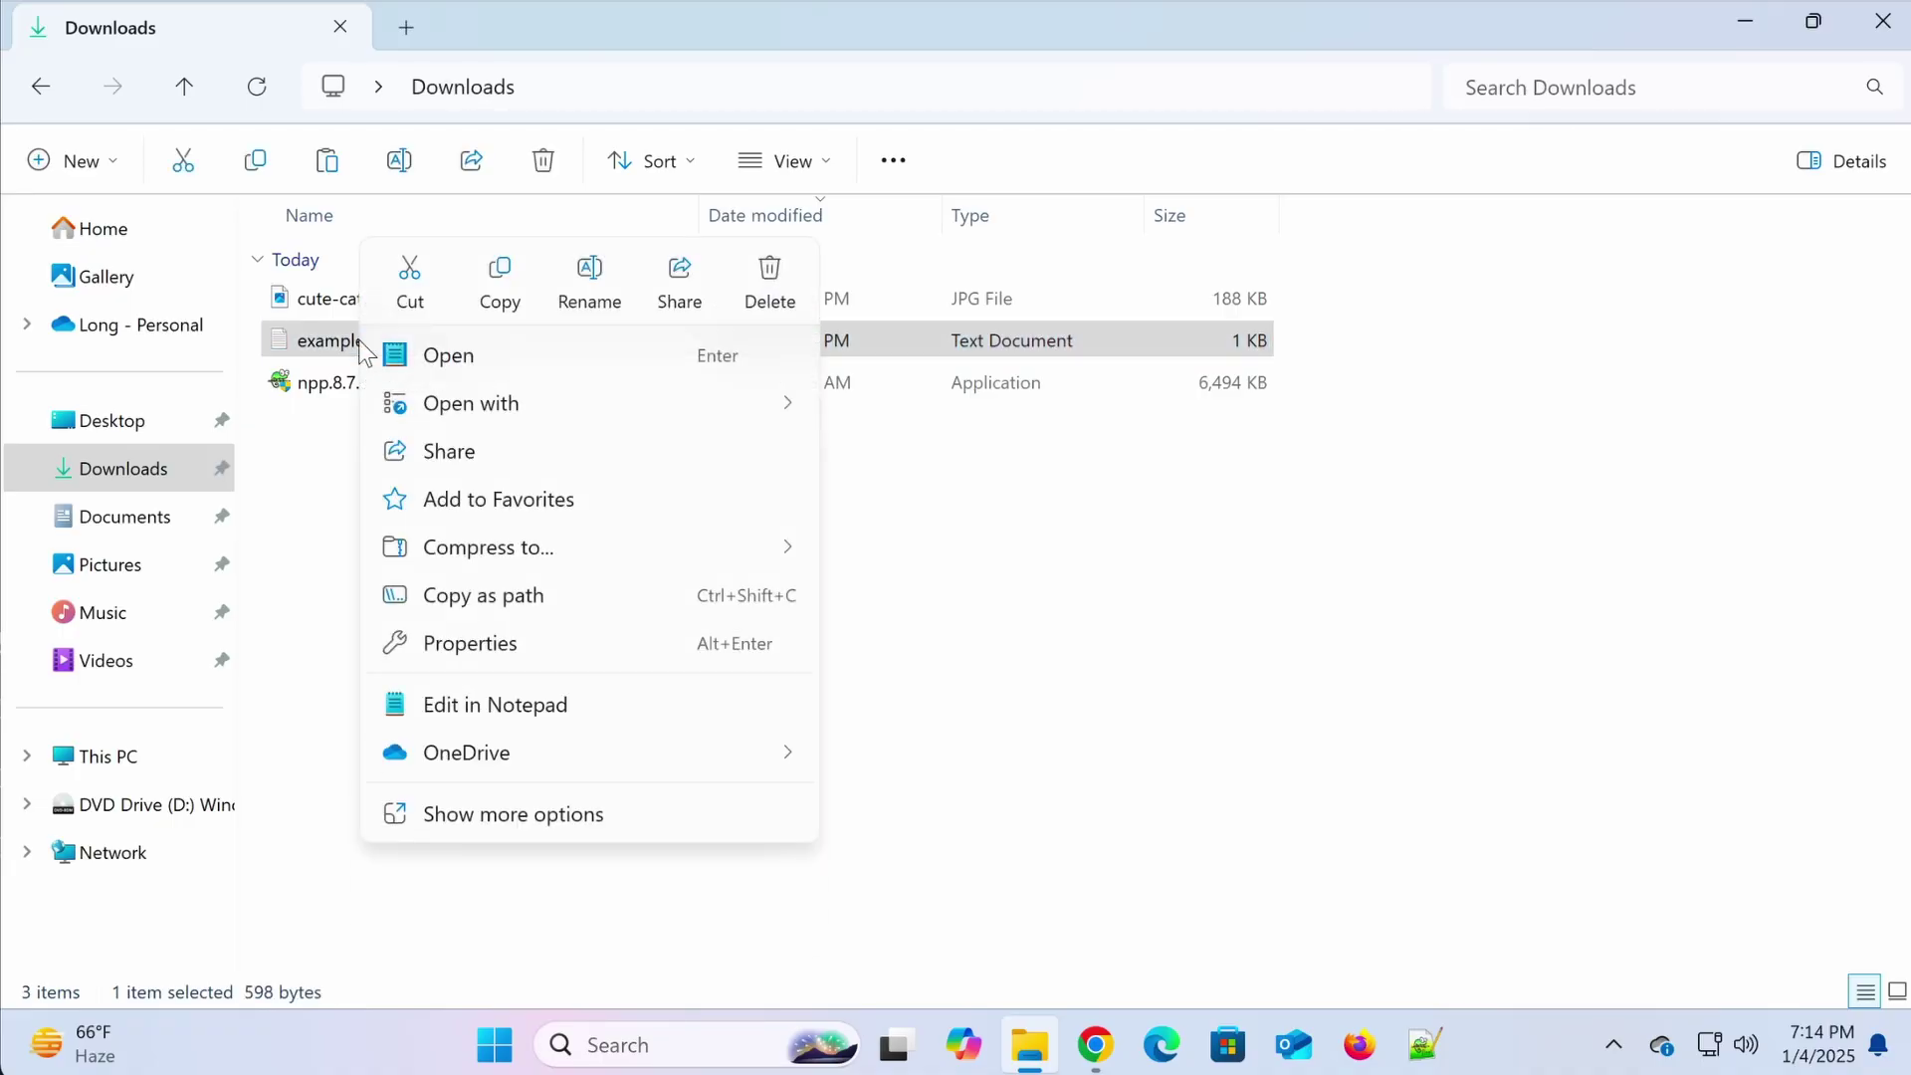
pyautogui.moveTo(471, 403)
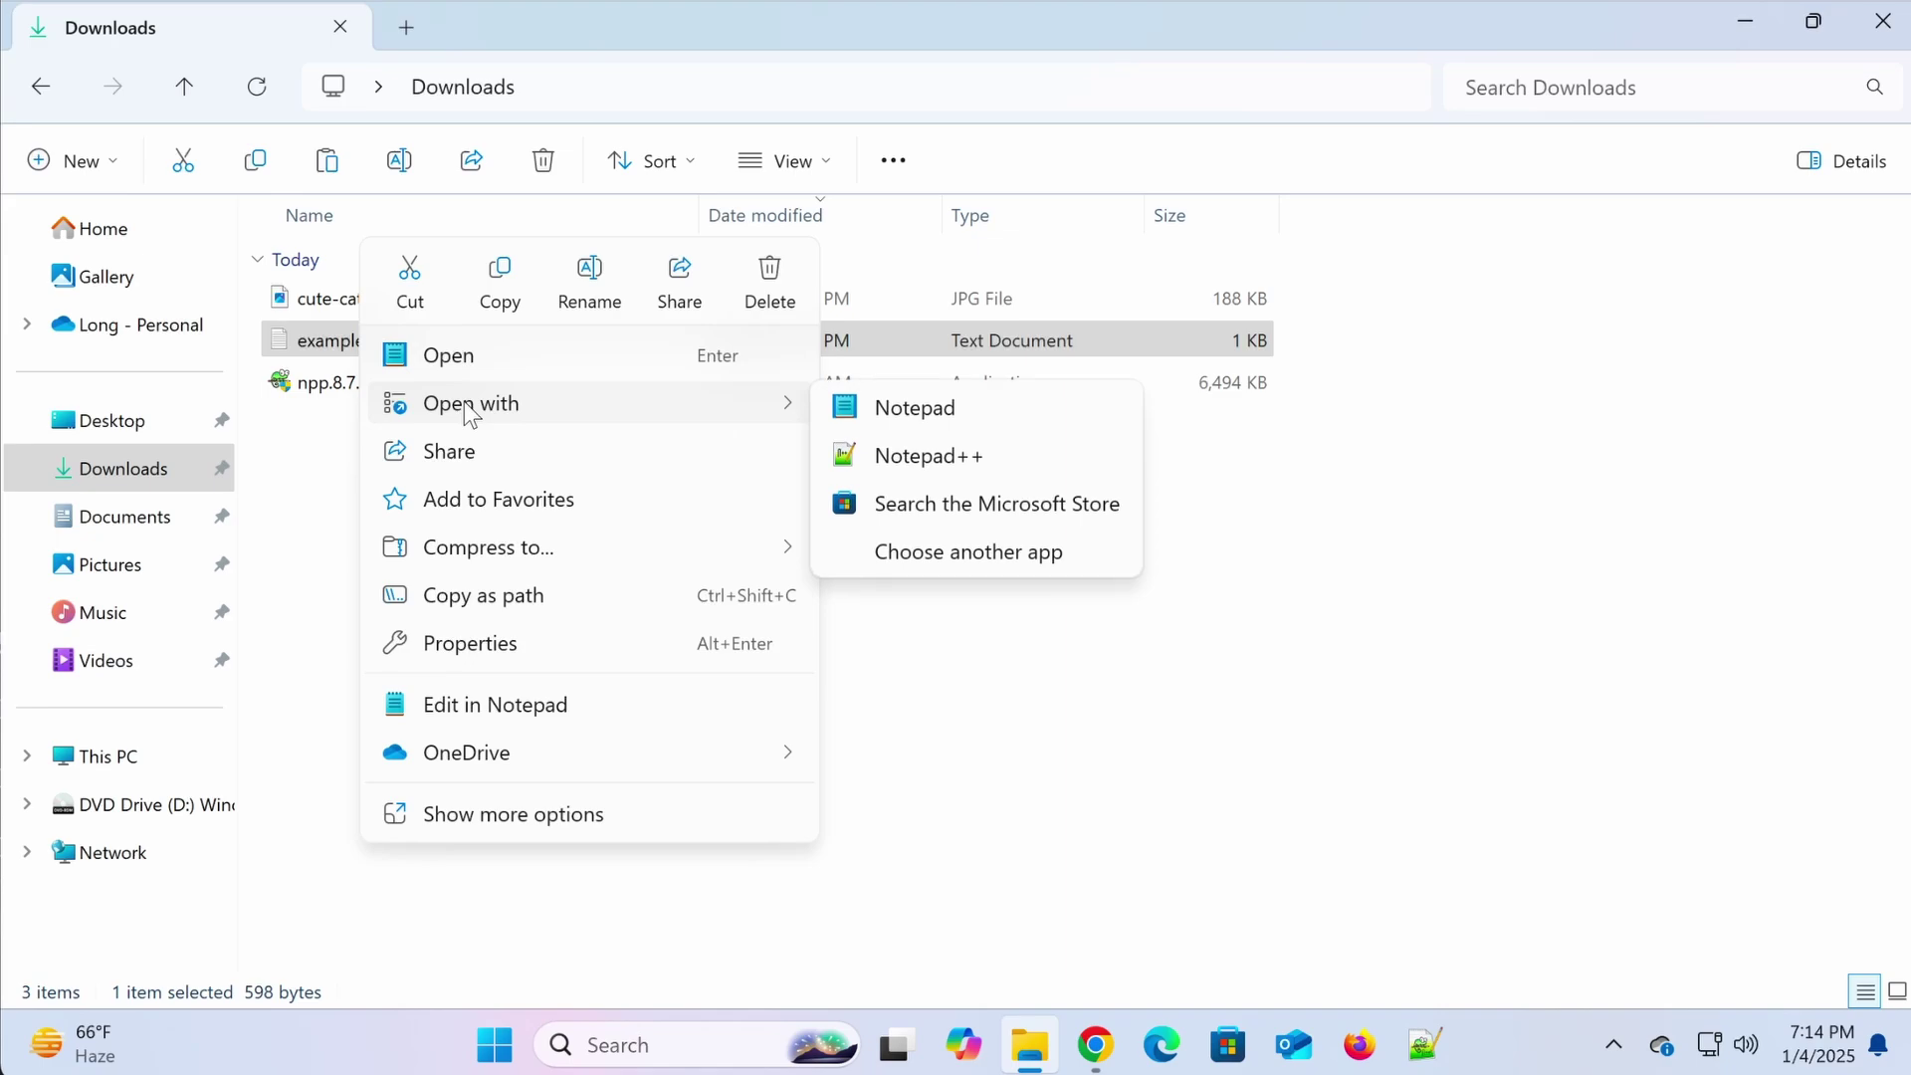
pyautogui.click(1041, 552)
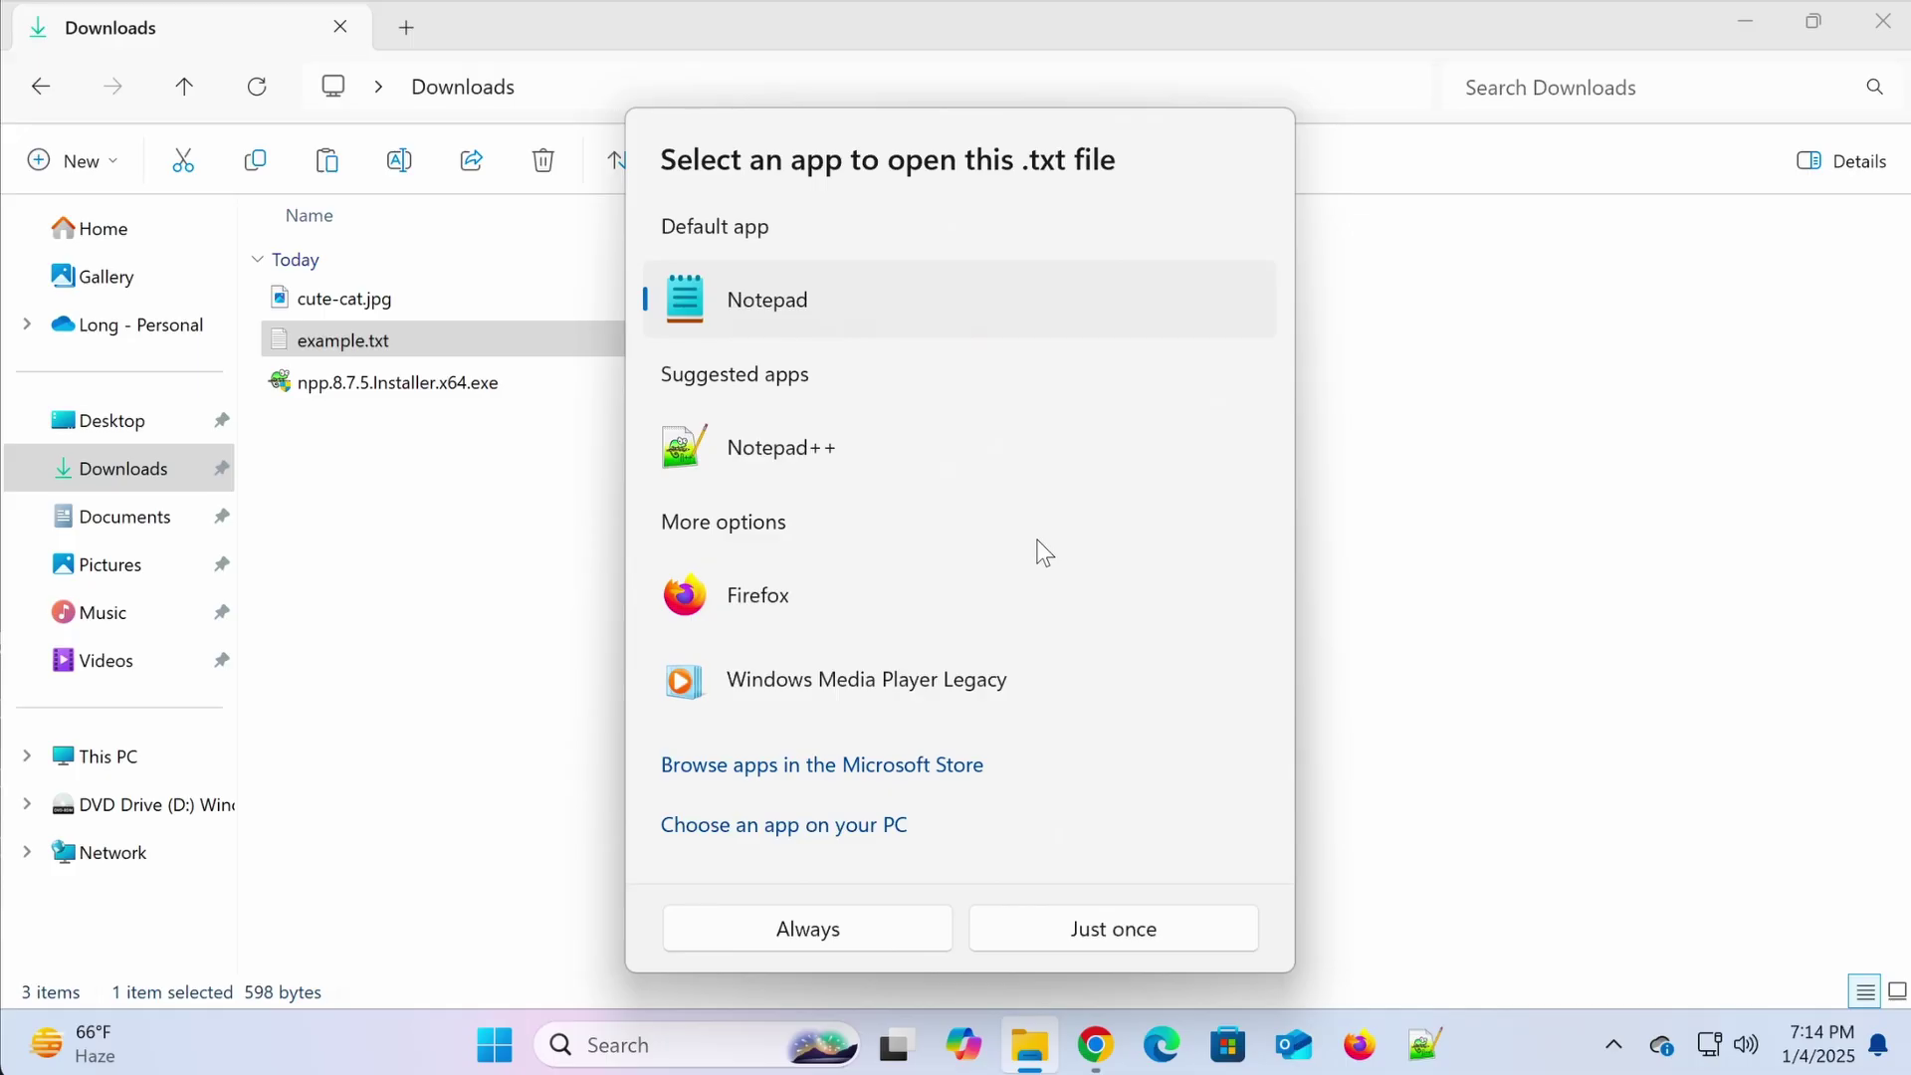
pyautogui.click(734, 837)
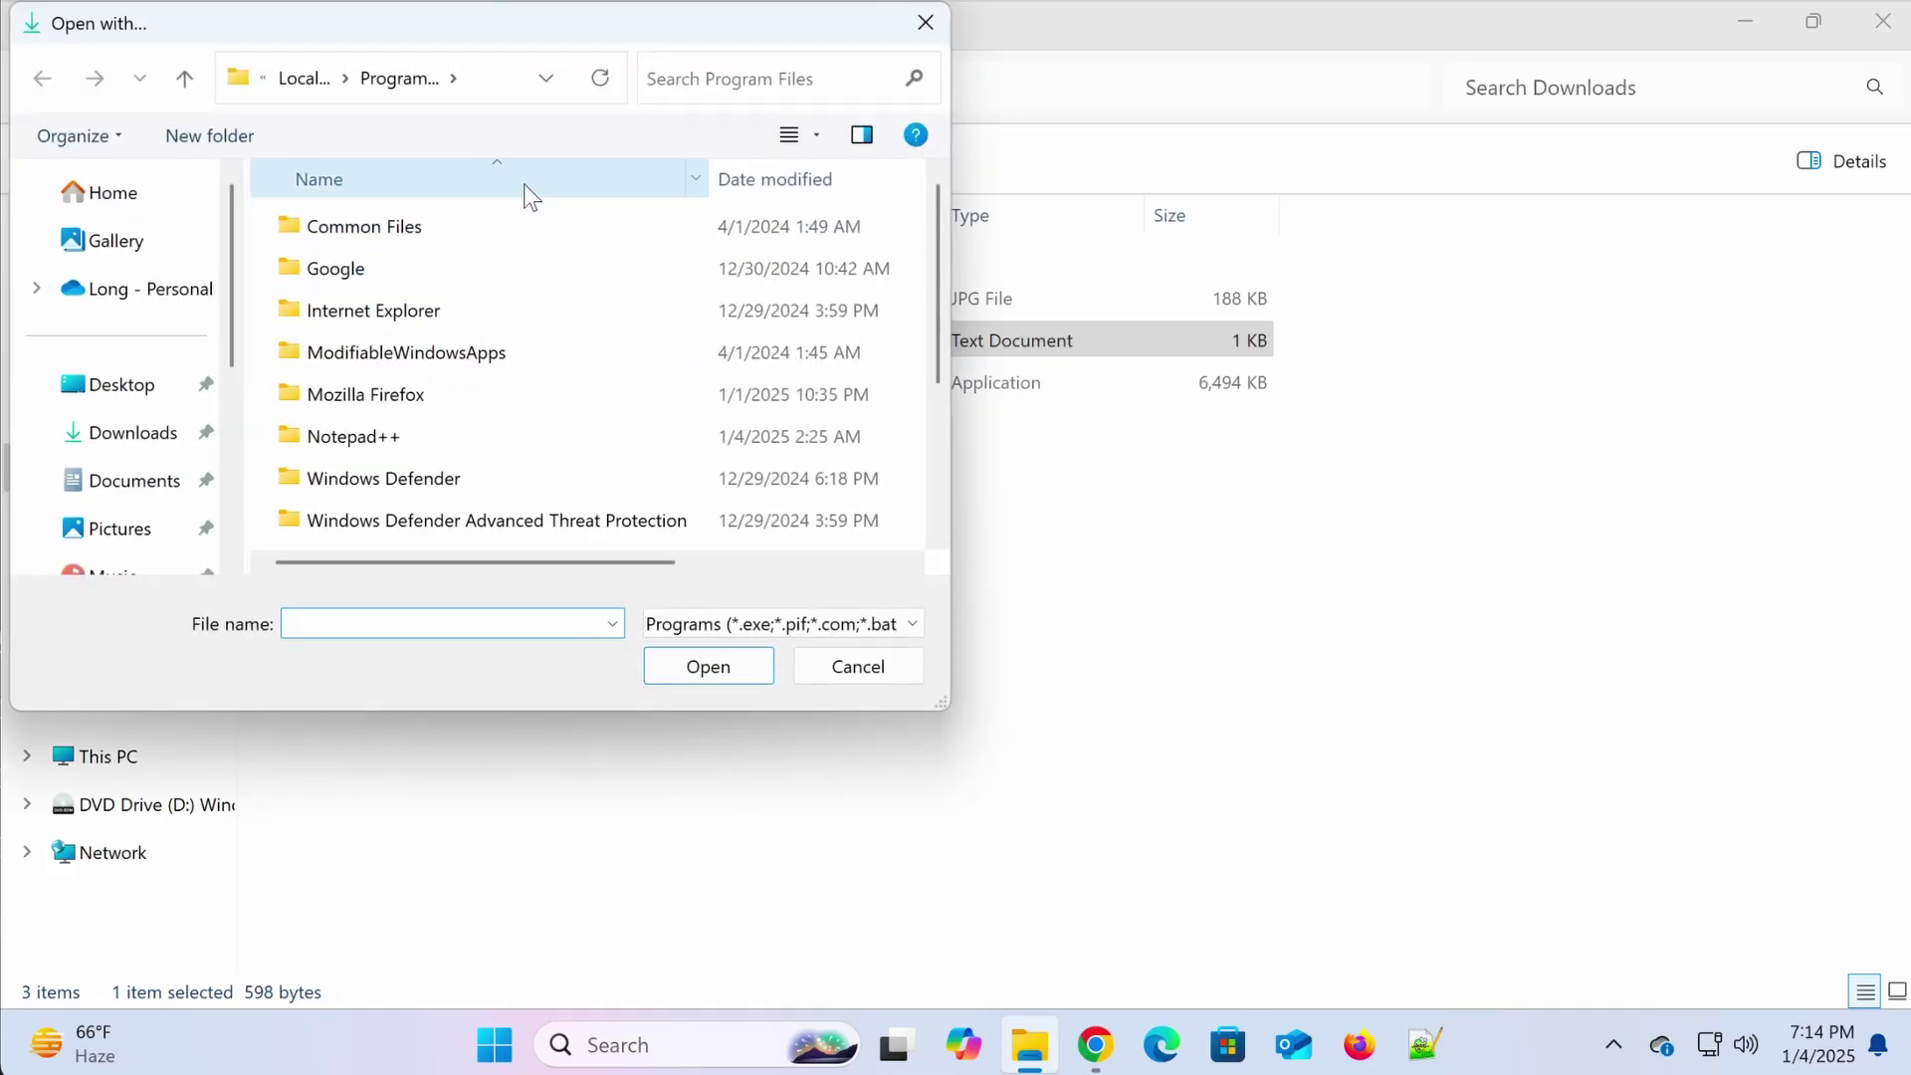
pyautogui.click(505, 89)
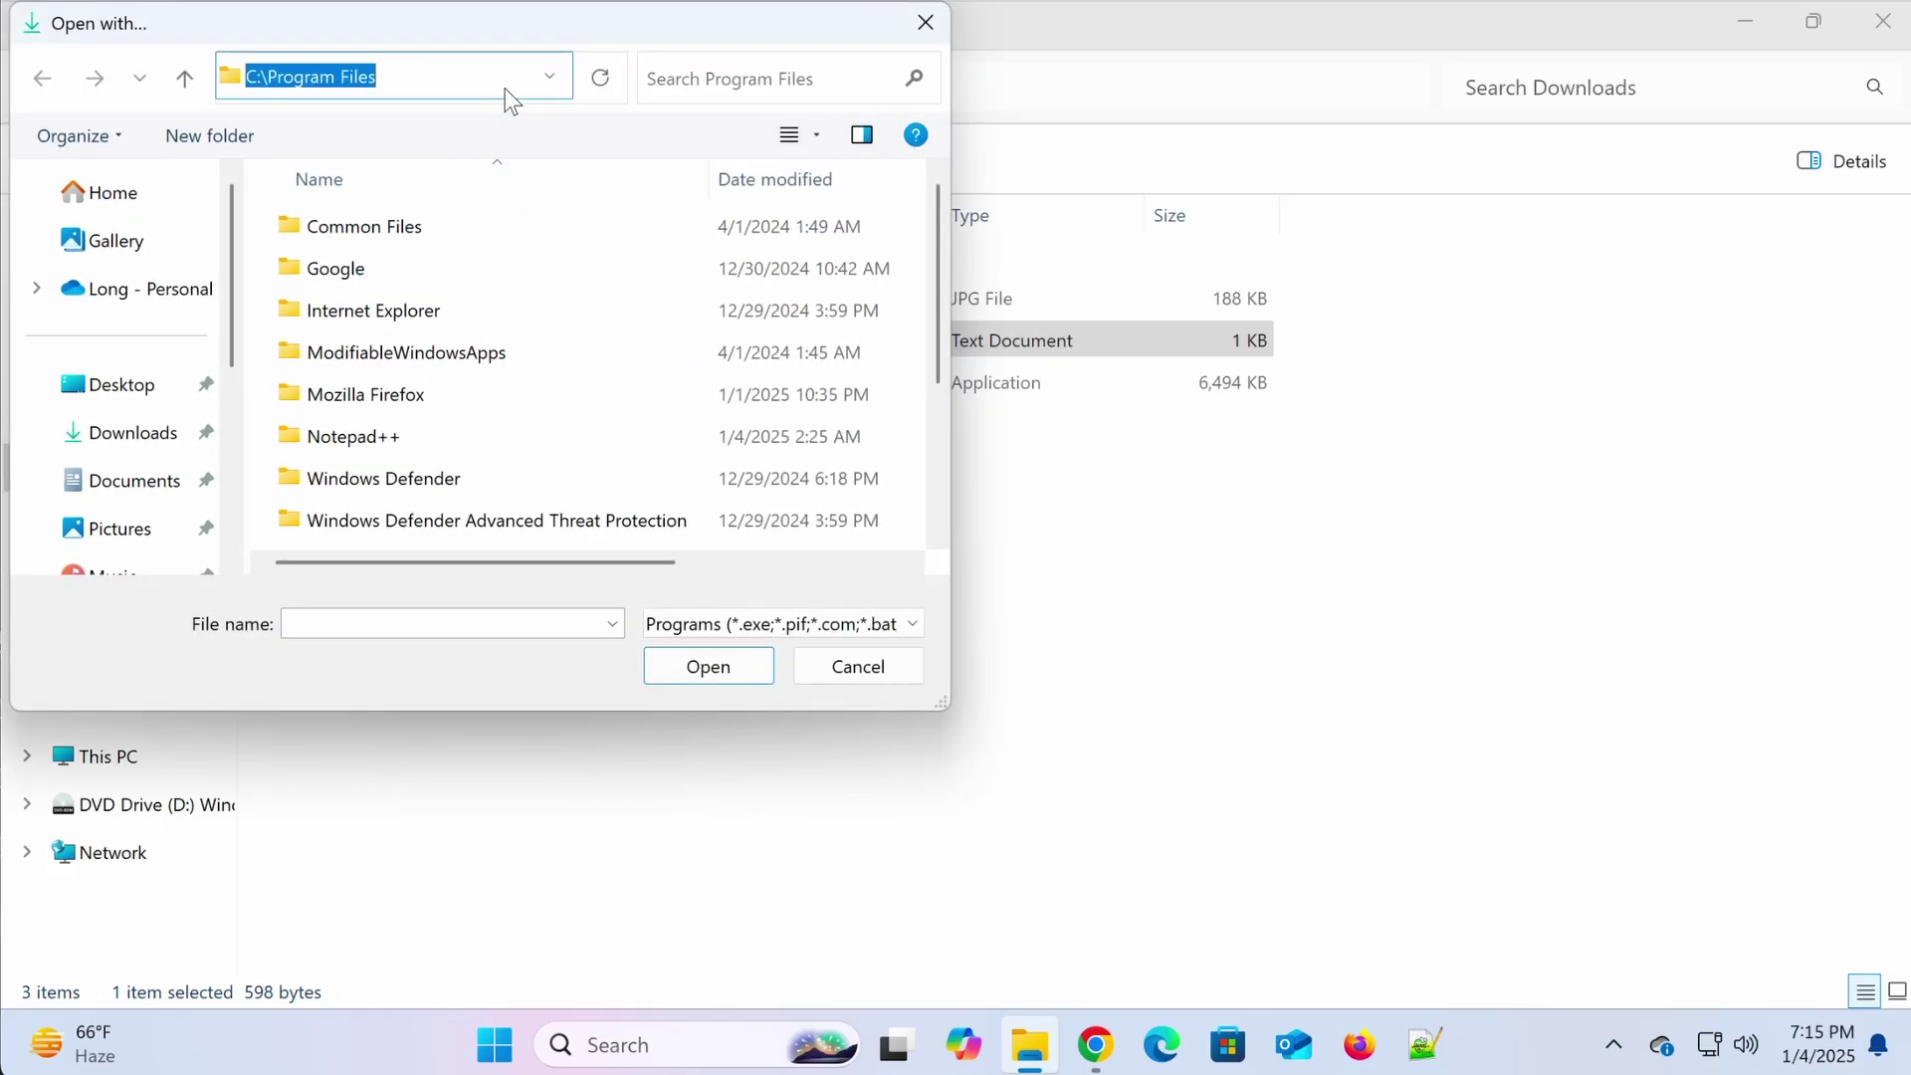
pyautogui.doubleClick(384, 436)
pyautogui.doubleClick(390, 521)
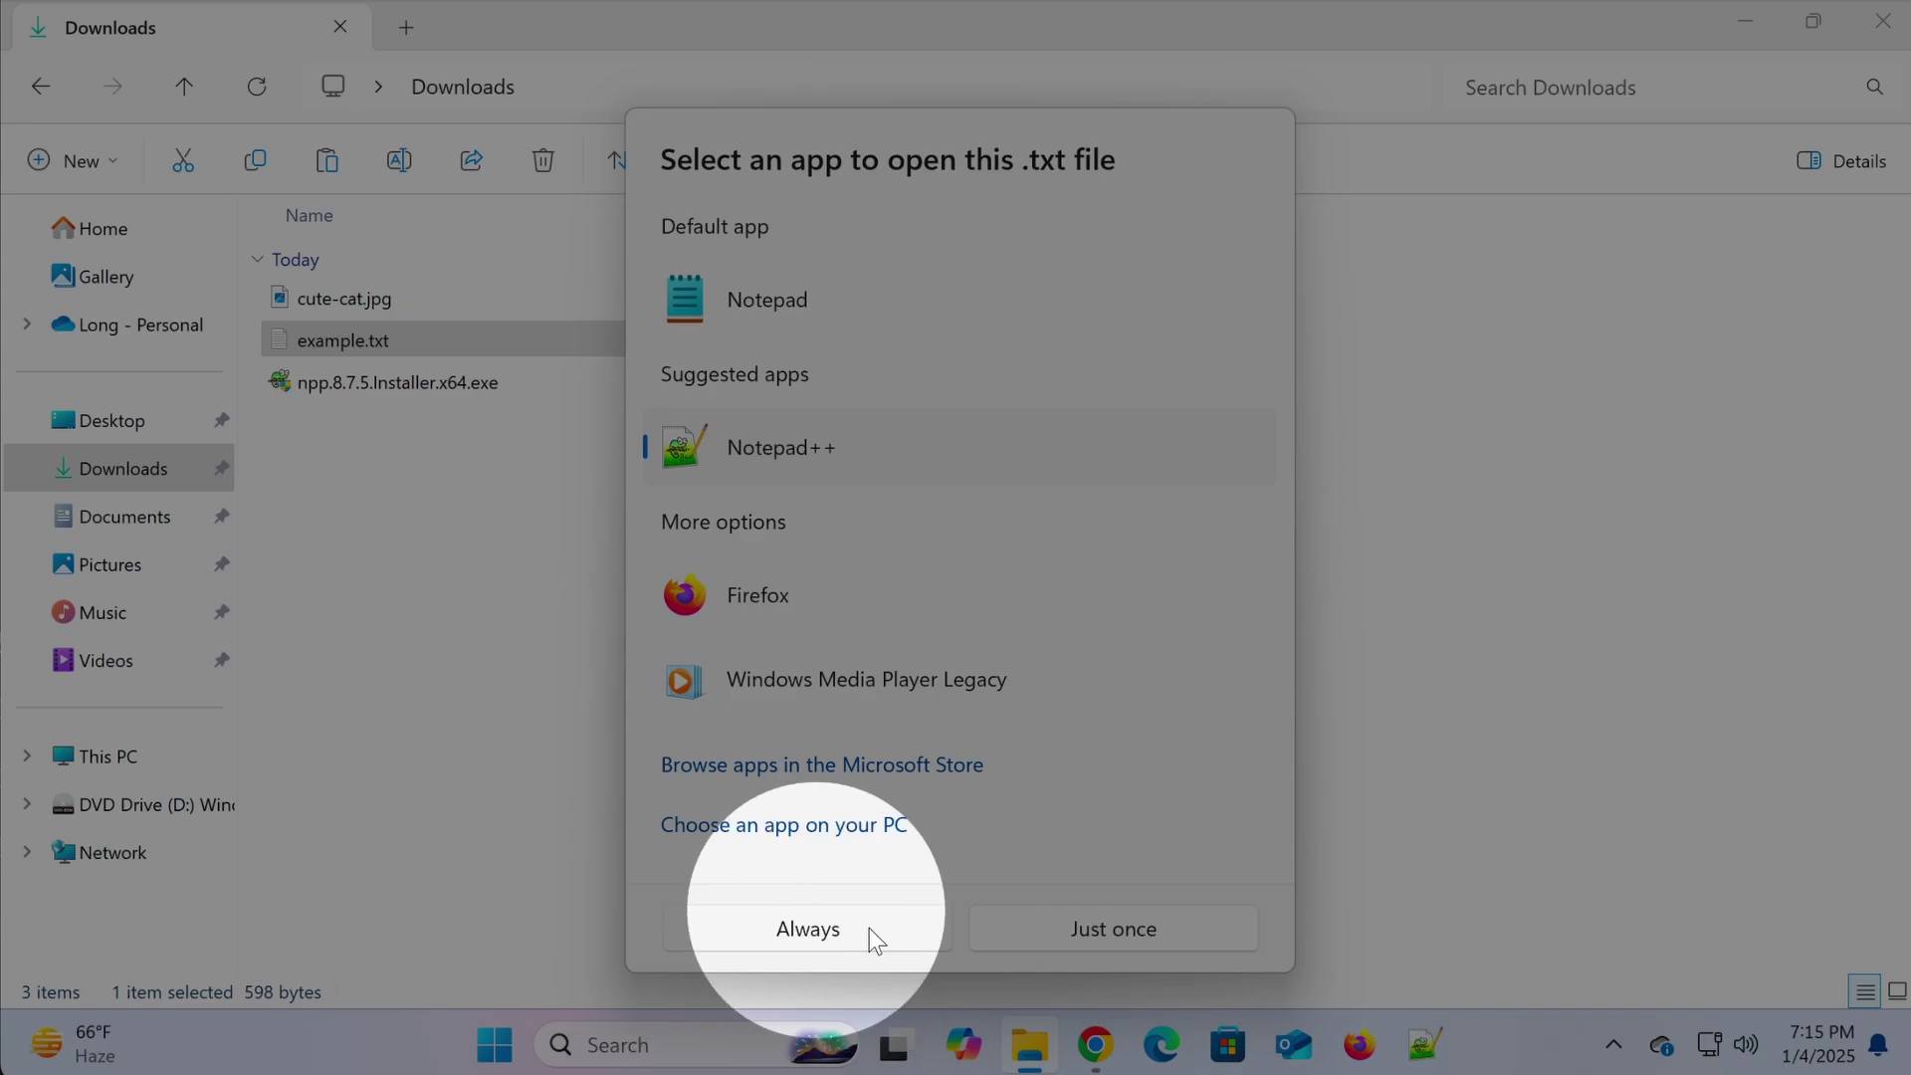
# Always open .txt files with Notepad++, close it, then reopen example.txt in Notepad++.
pyautogui.click(871, 927)
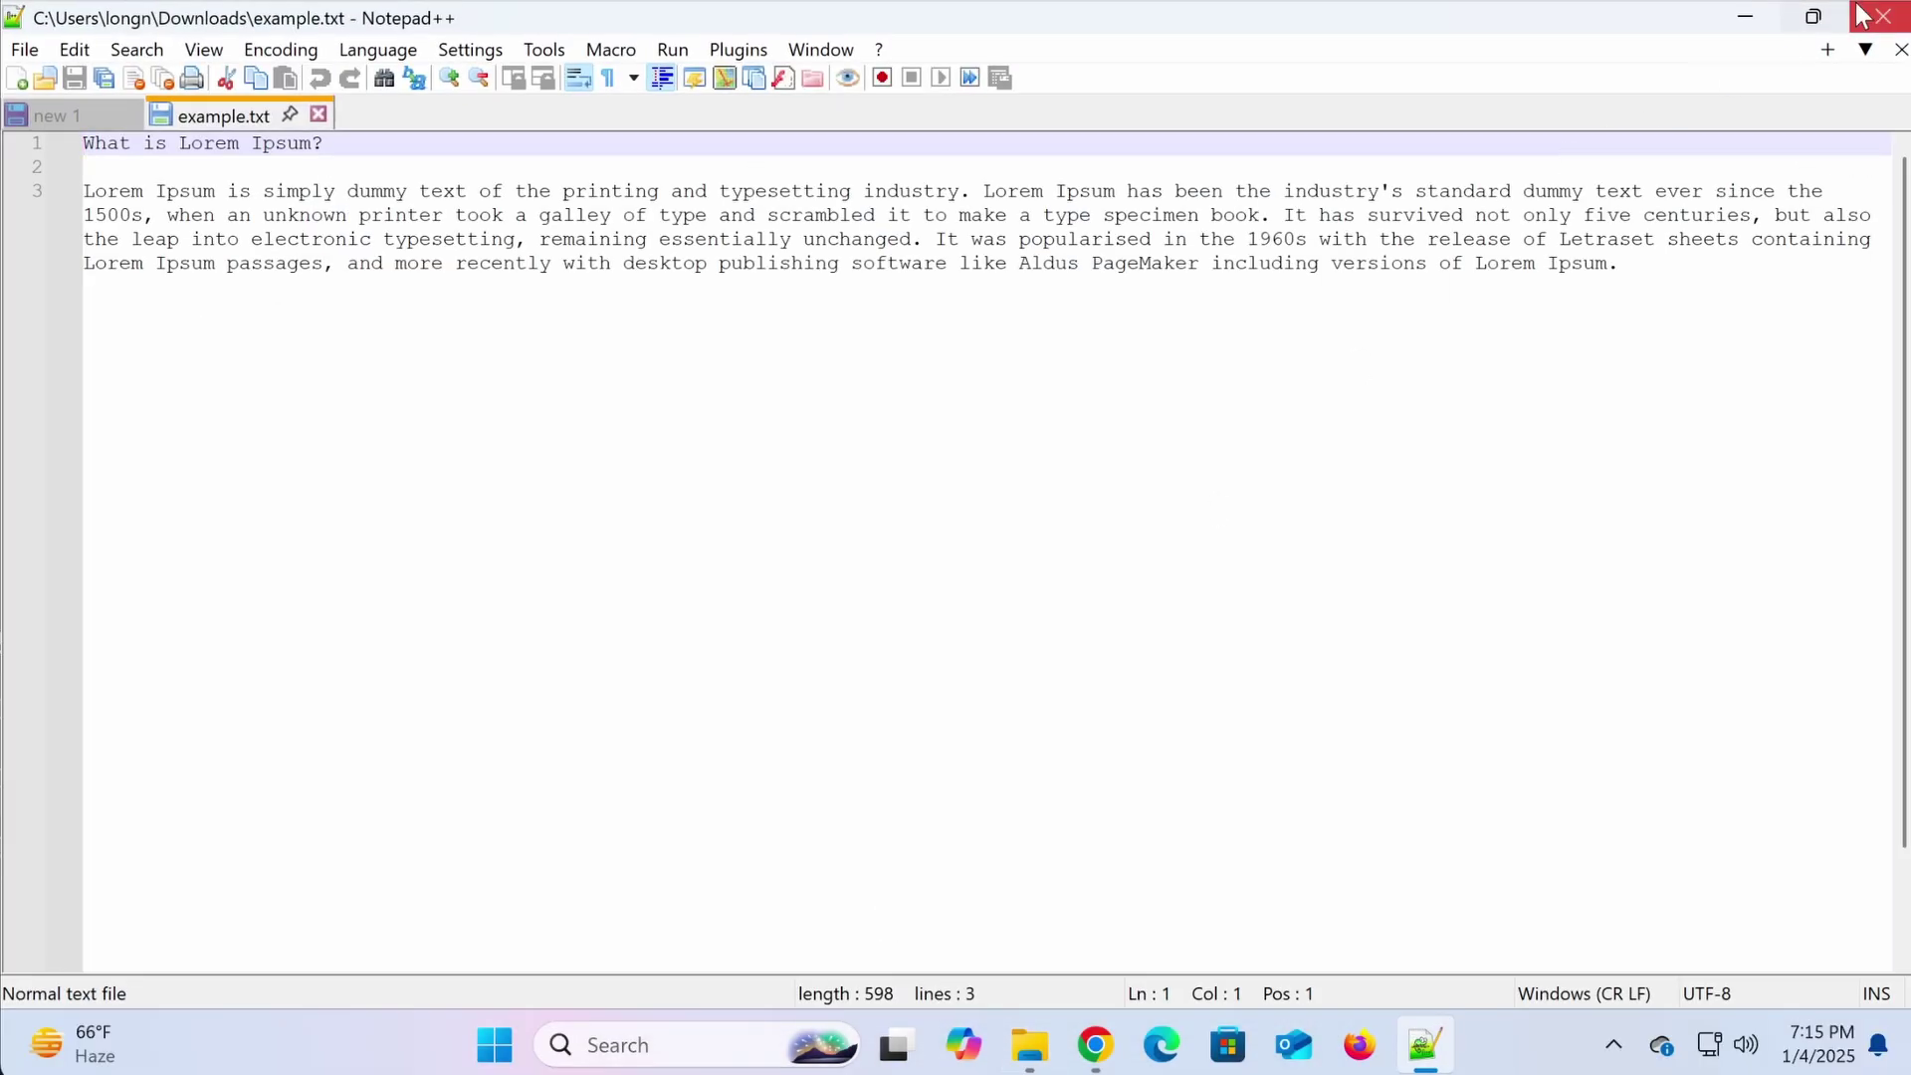
pyautogui.click(1883, 16)
pyautogui.click(460, 580)
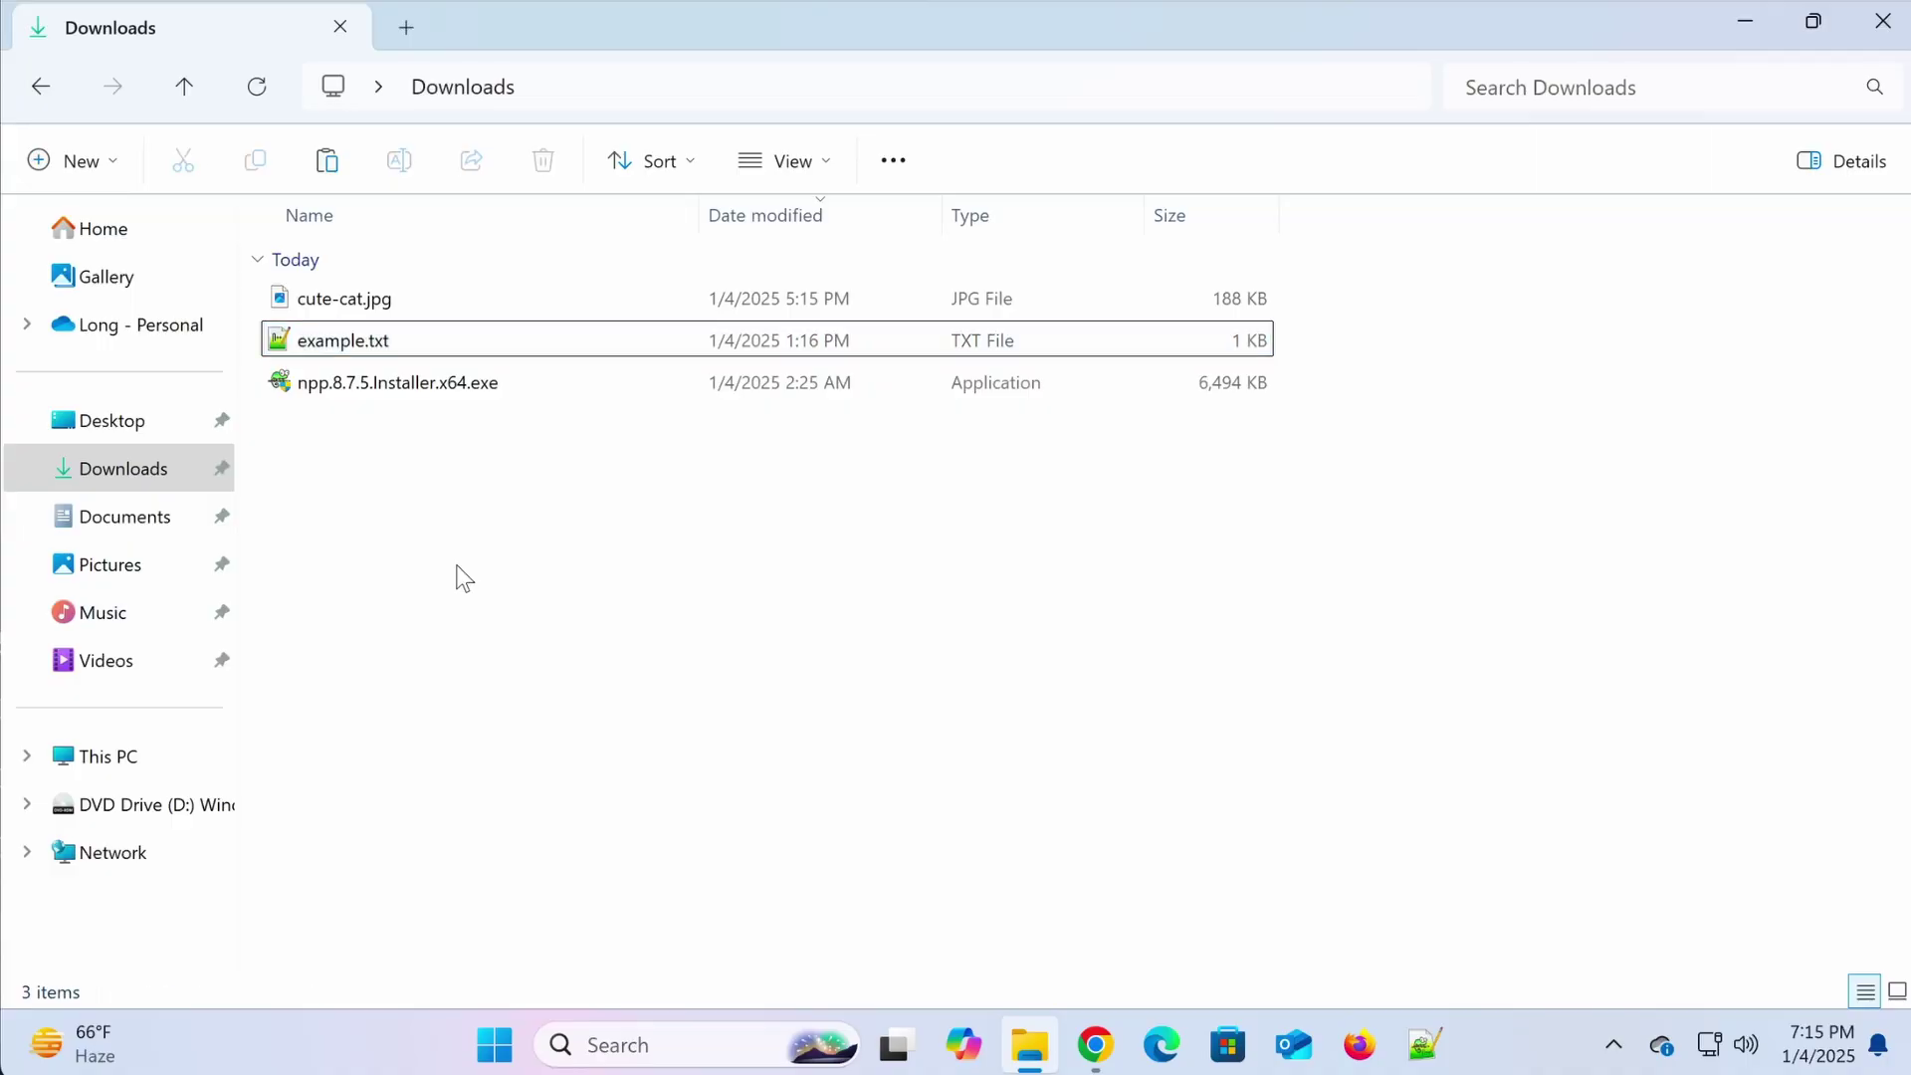
pyautogui.click(329, 348)
pyautogui.doubleClick(324, 353)
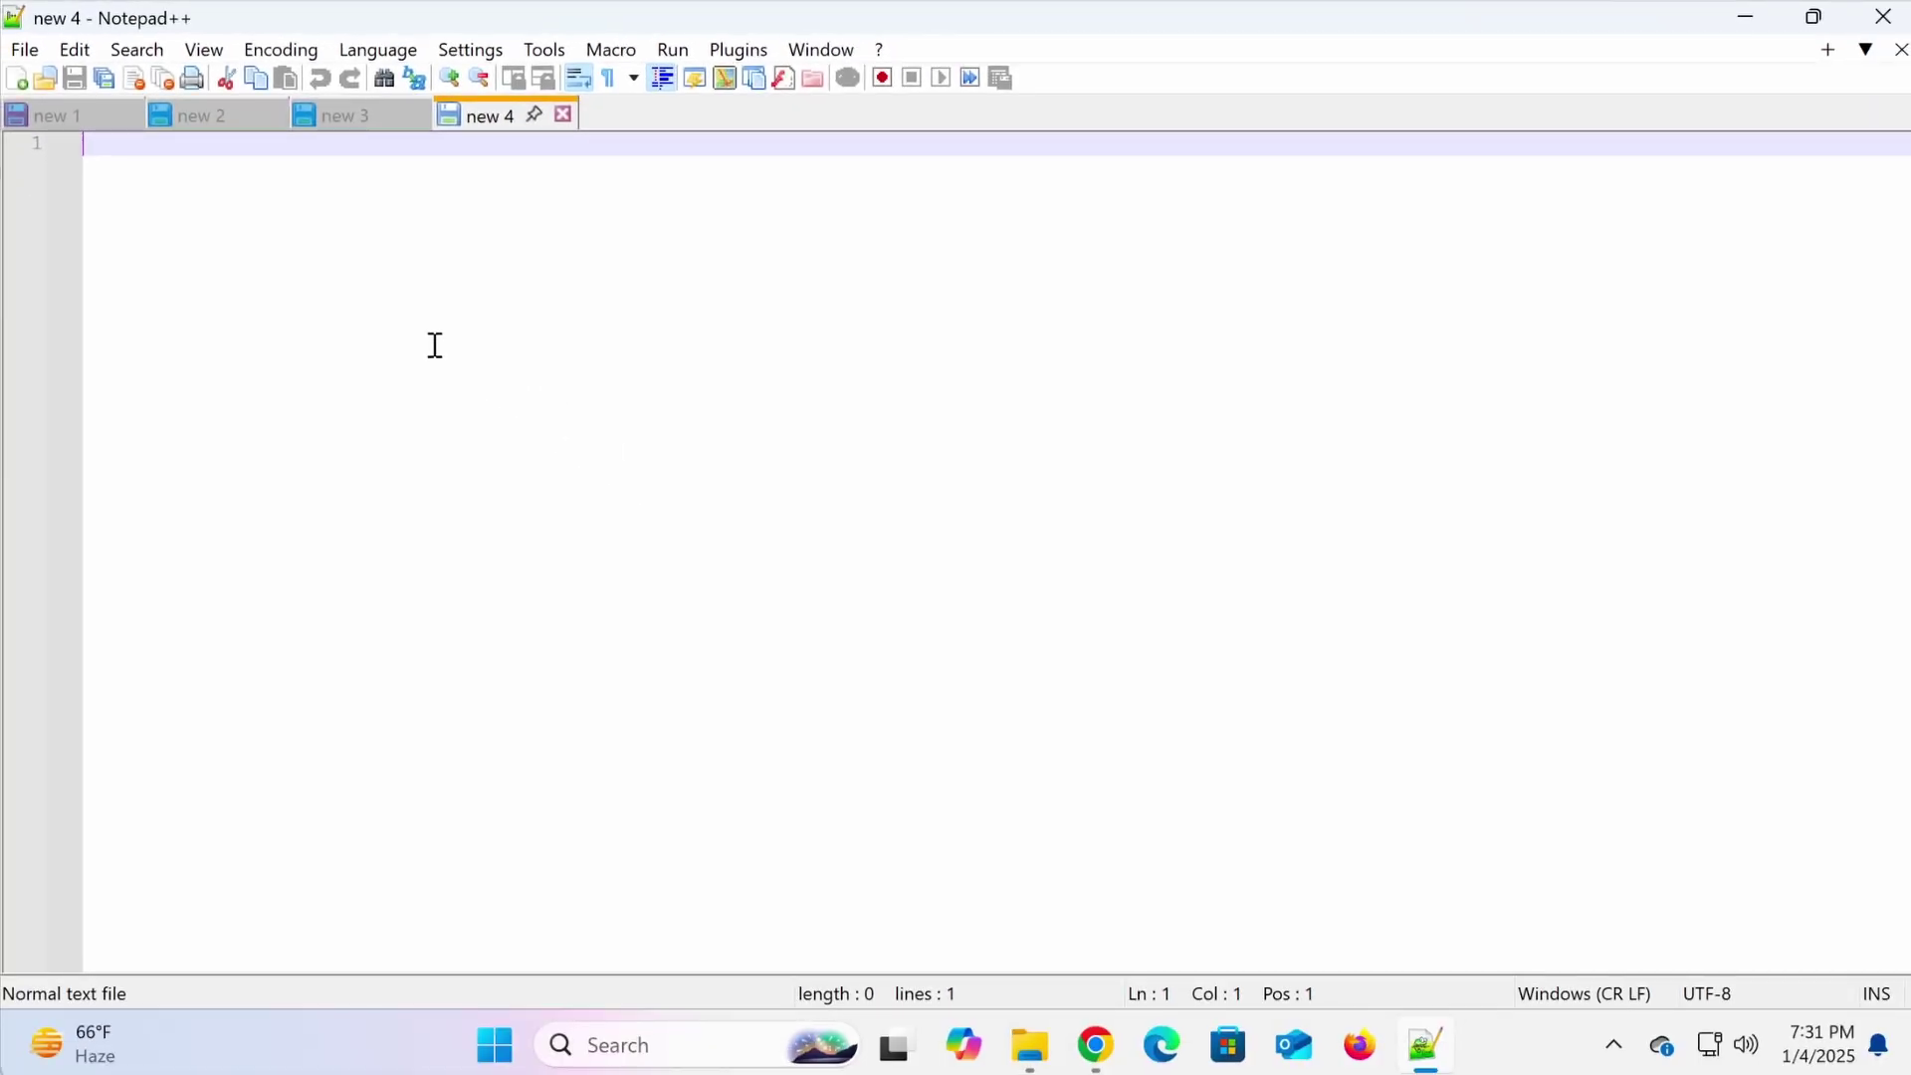
# Create blank documents new 5, new 6 and new 7 from the File menu.
pyautogui.click(26, 51)
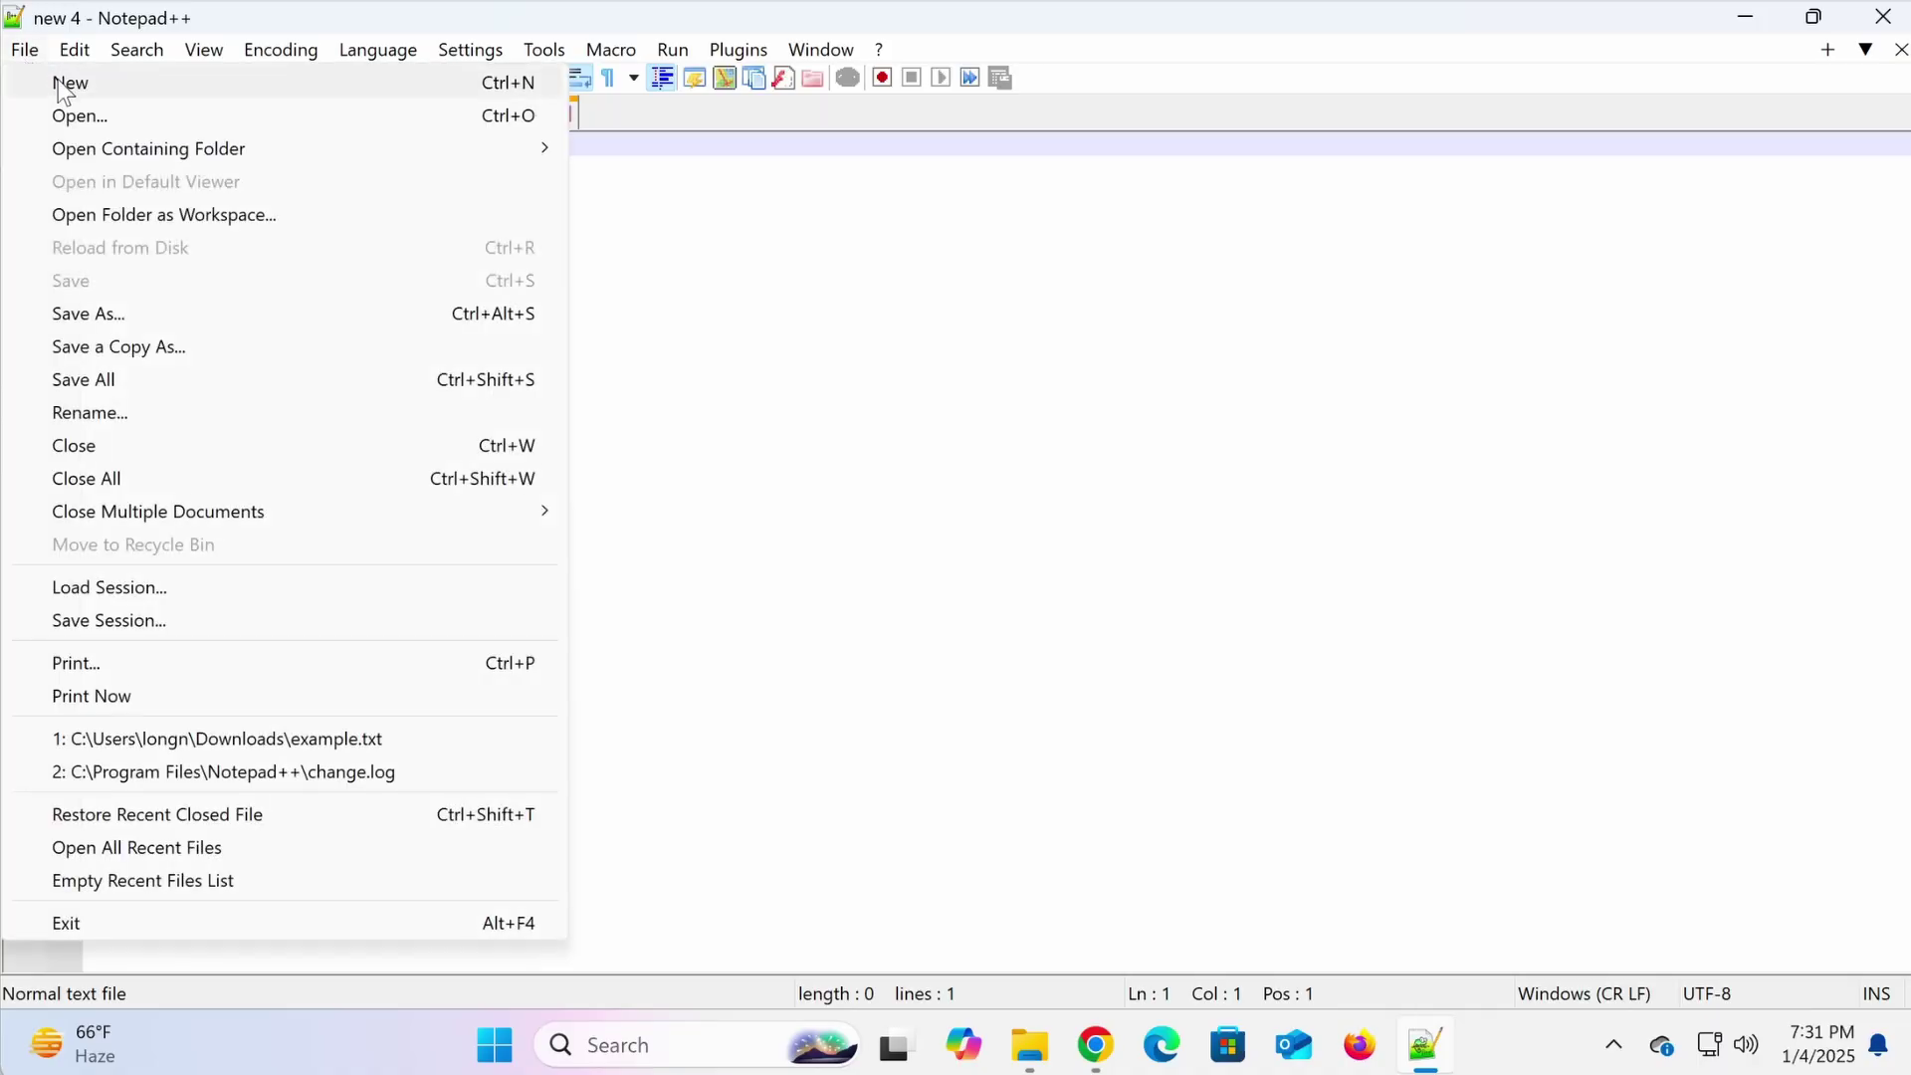
pyautogui.click(60, 85)
pyautogui.click(26, 51)
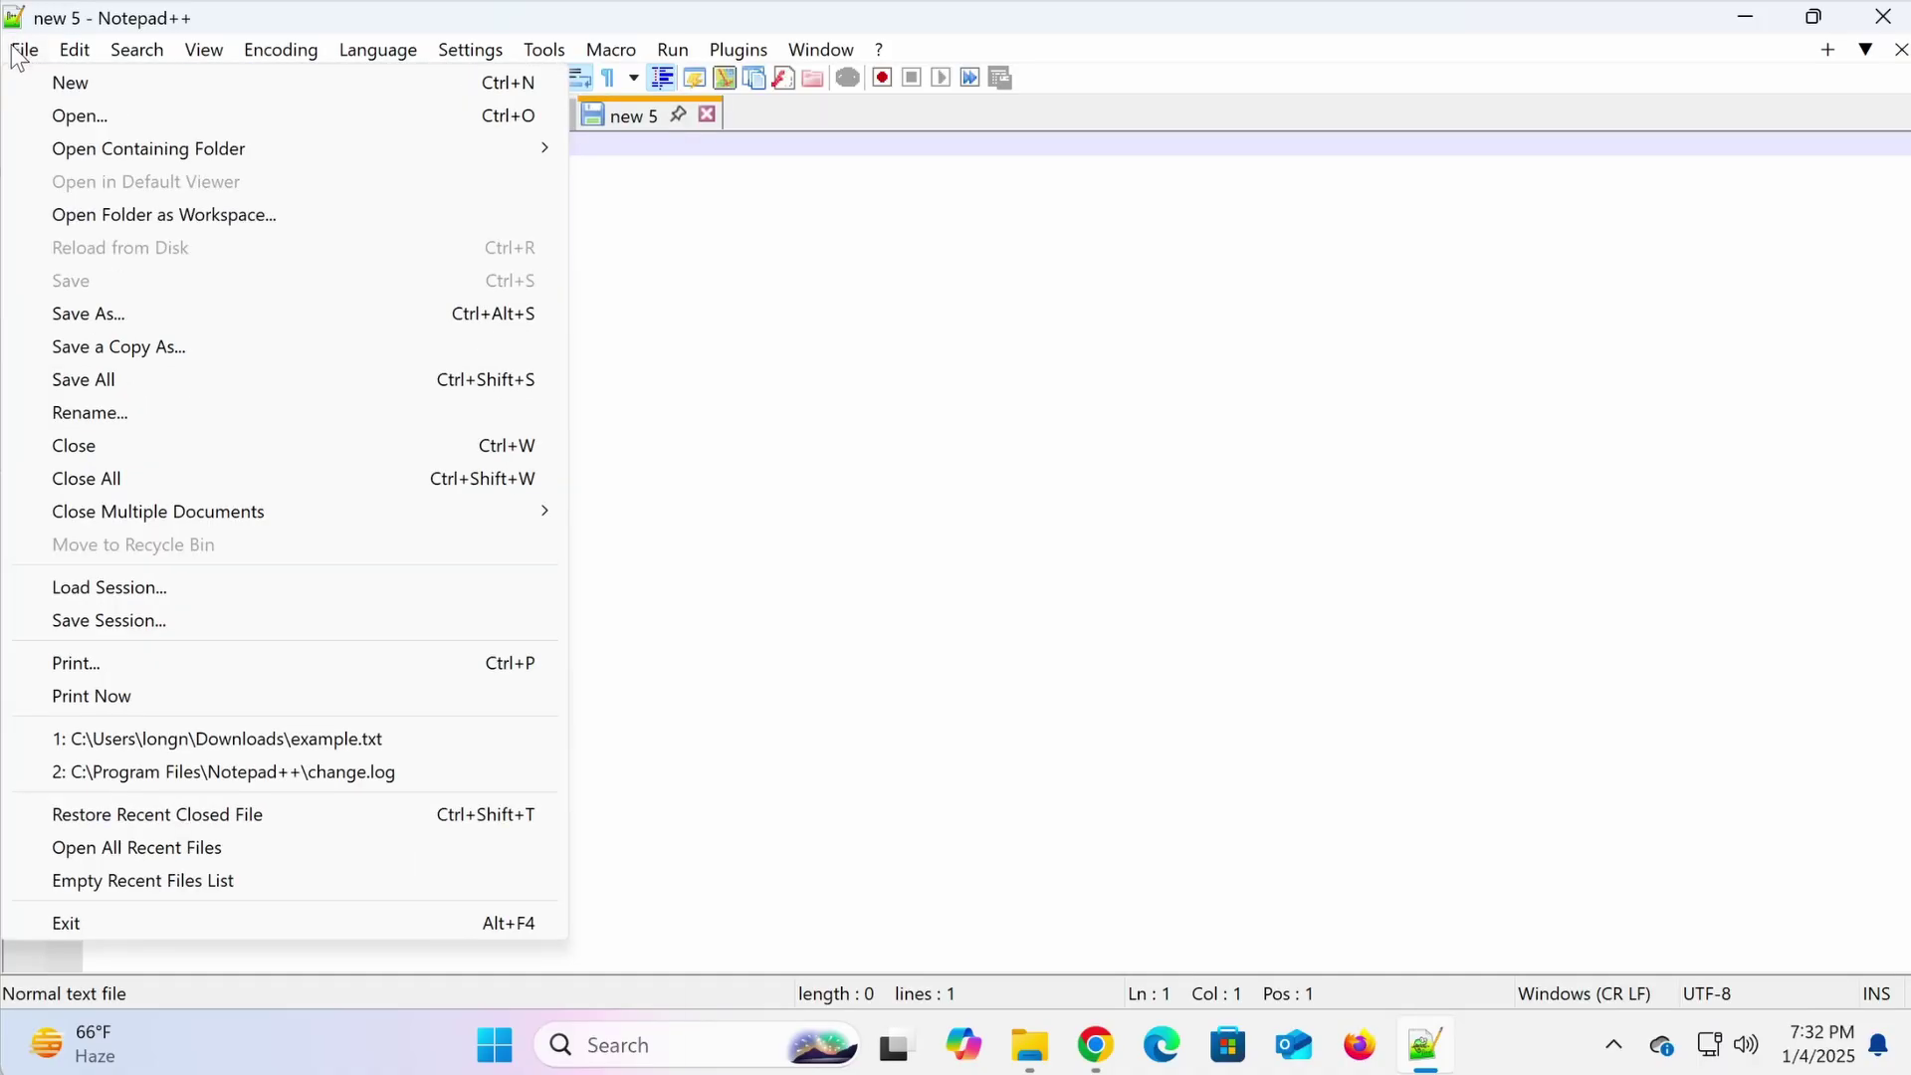
pyautogui.click(23, 84)
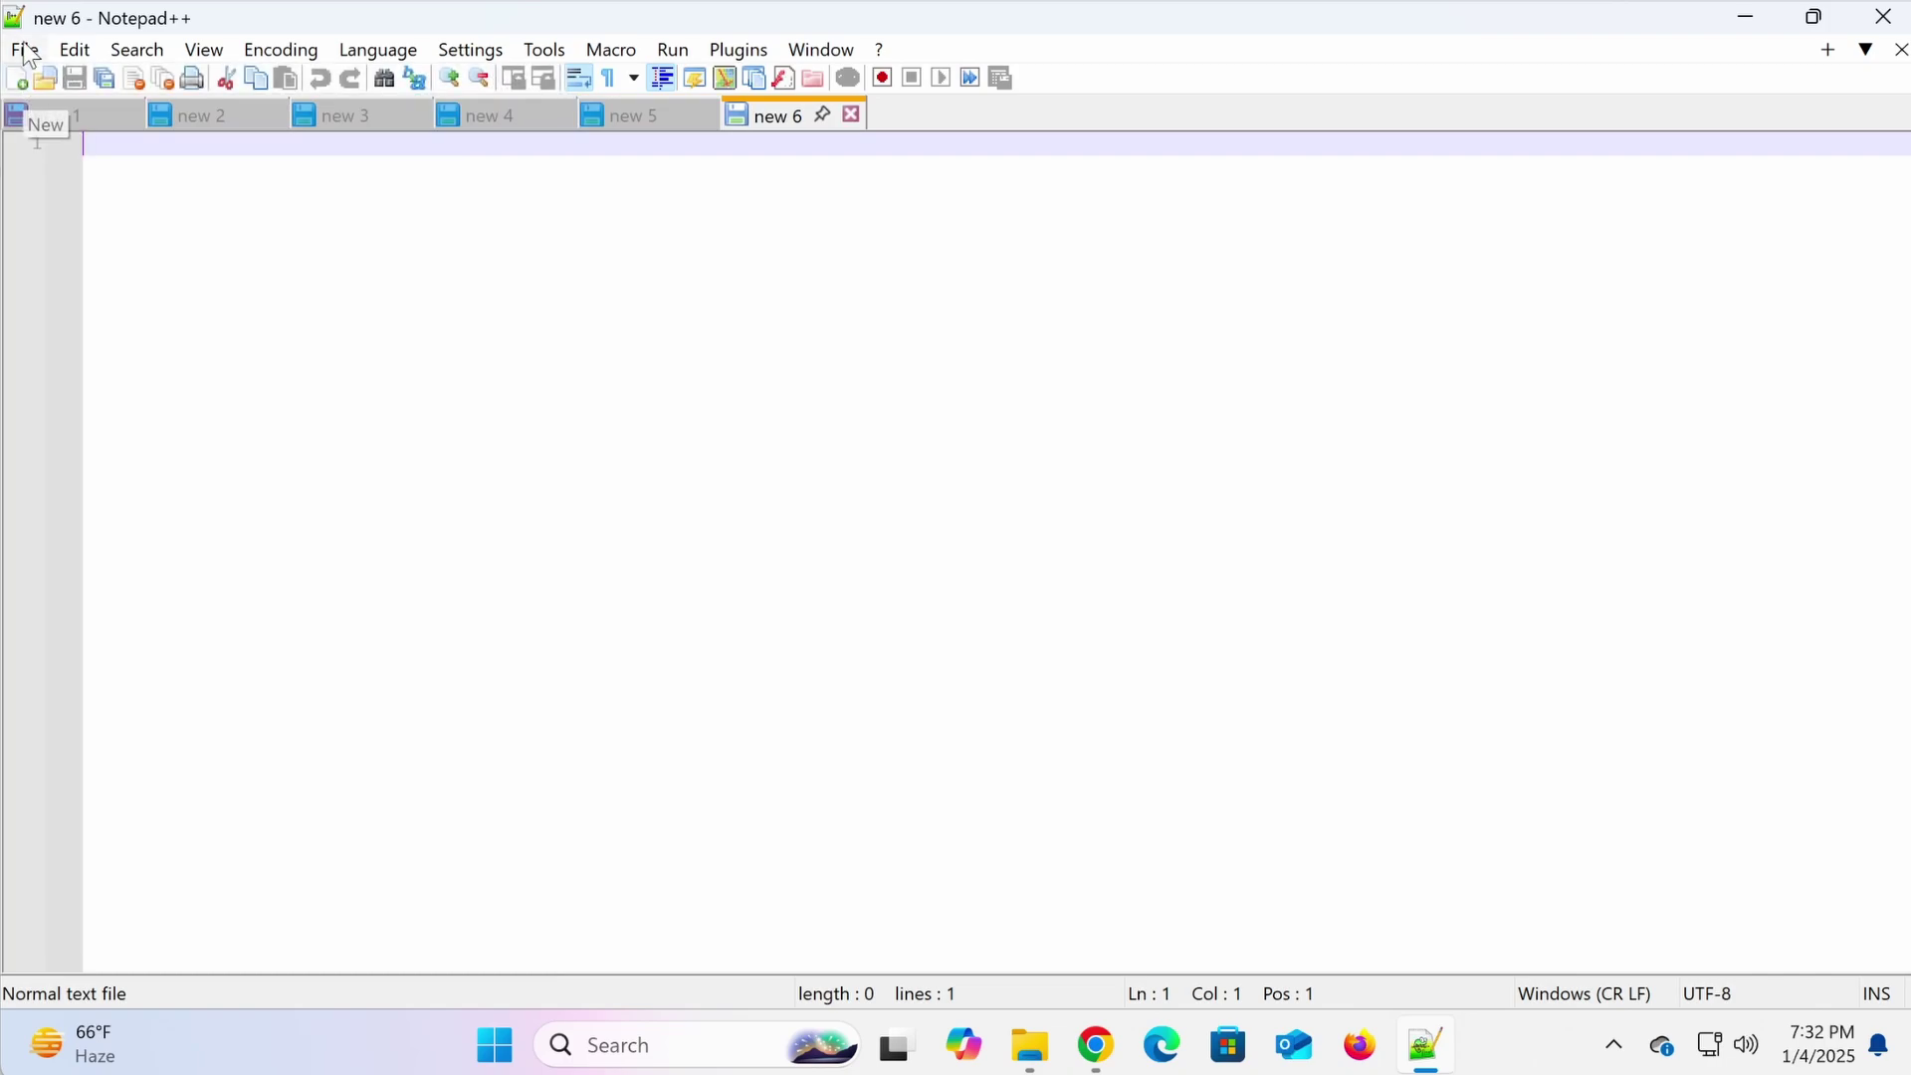
pyautogui.click(25, 50)
pyautogui.click(32, 81)
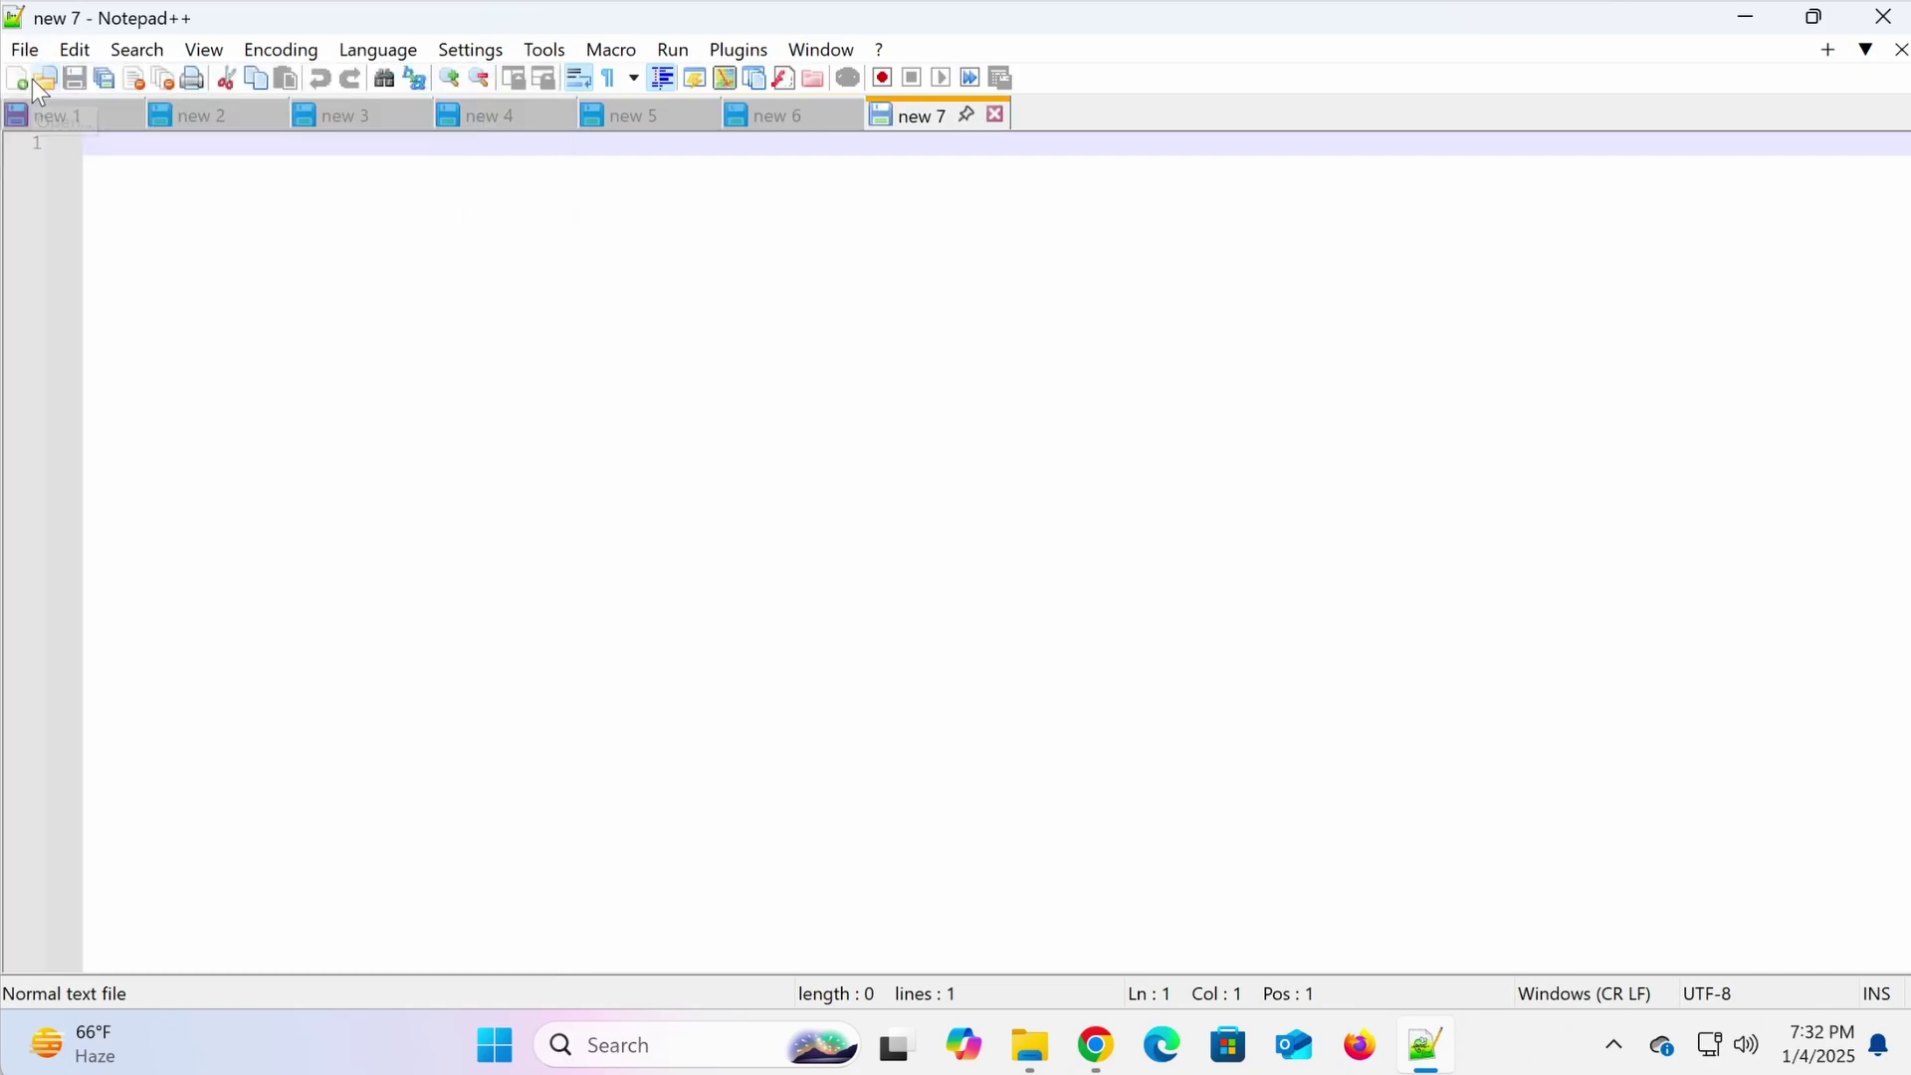
# Drag example.txt from Downloads into Notepad++, then add blank documents new 8 and new 9.
pyautogui.click(1031, 1045)
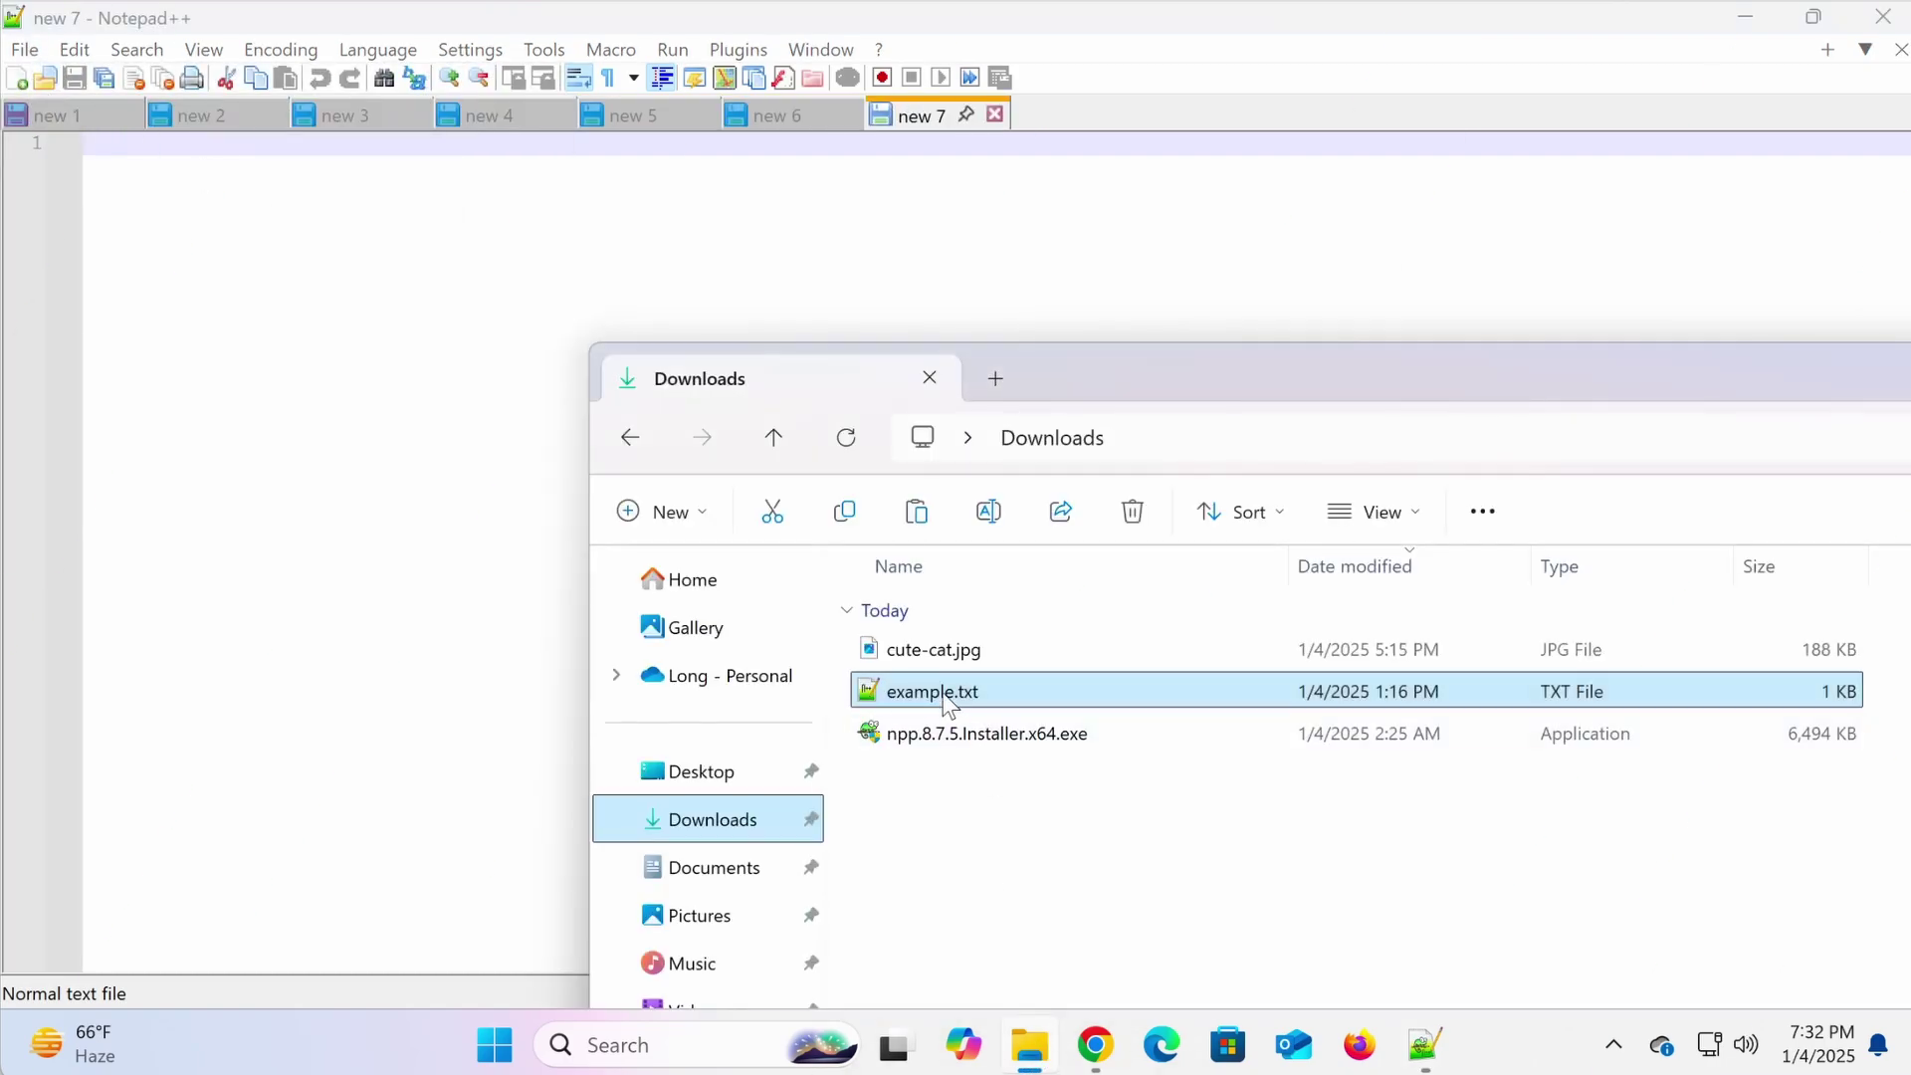
pyautogui.moveTo(945, 701); pyautogui.dragTo(989, 255)
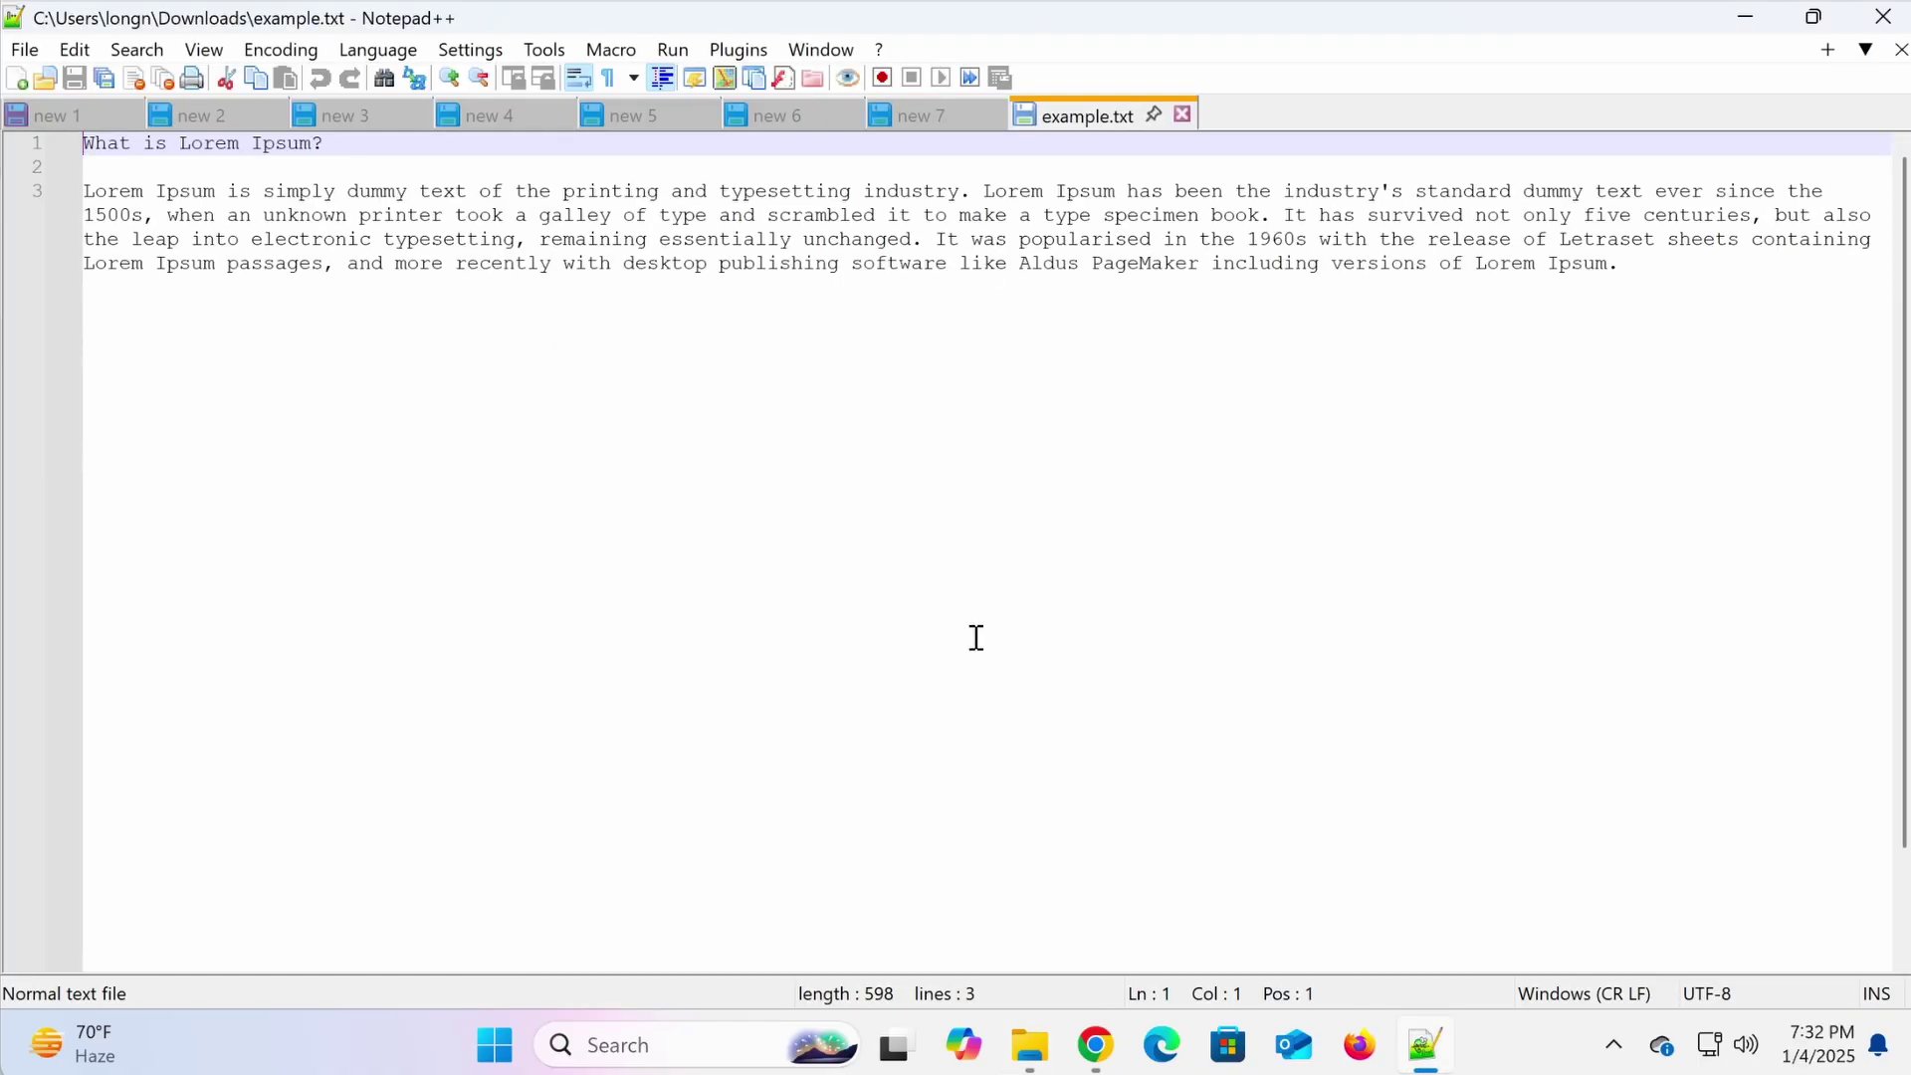
pyautogui.doubleClick(1254, 119)
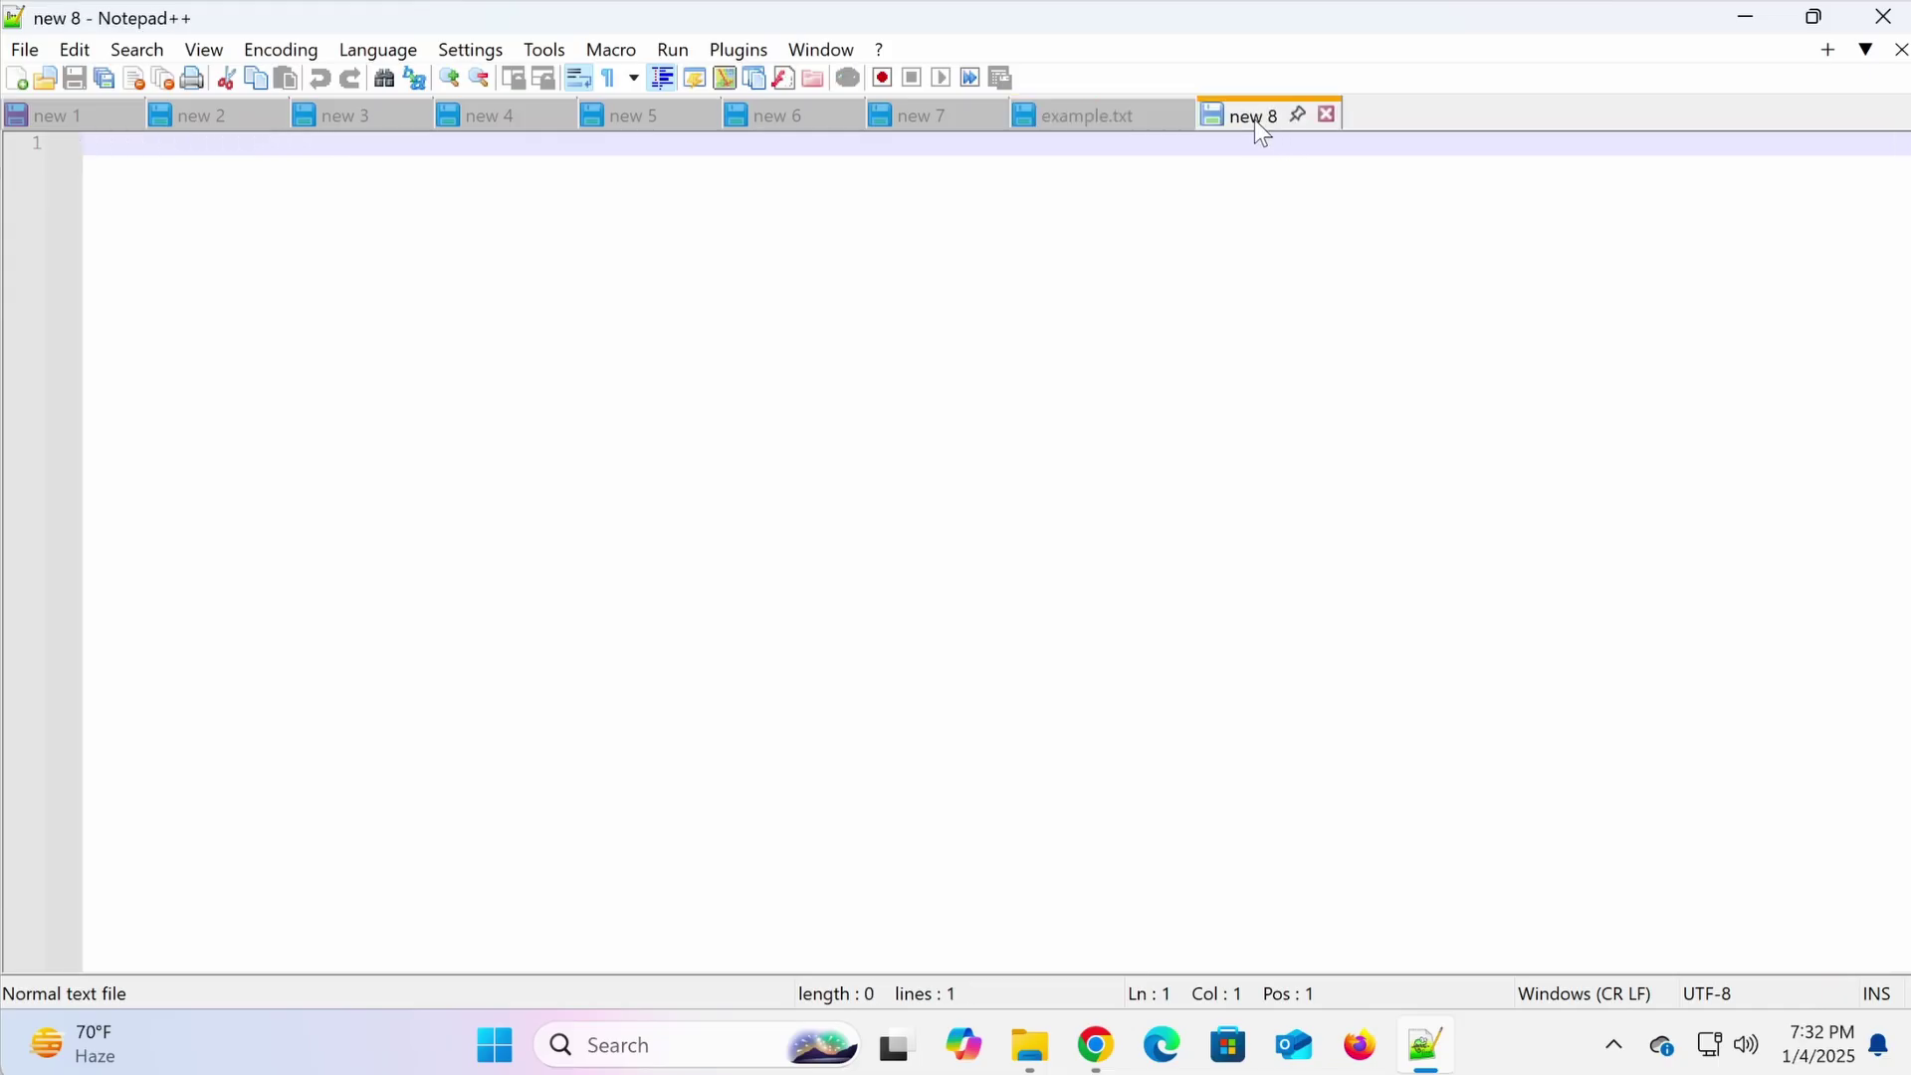
pyautogui.doubleClick(1431, 109)
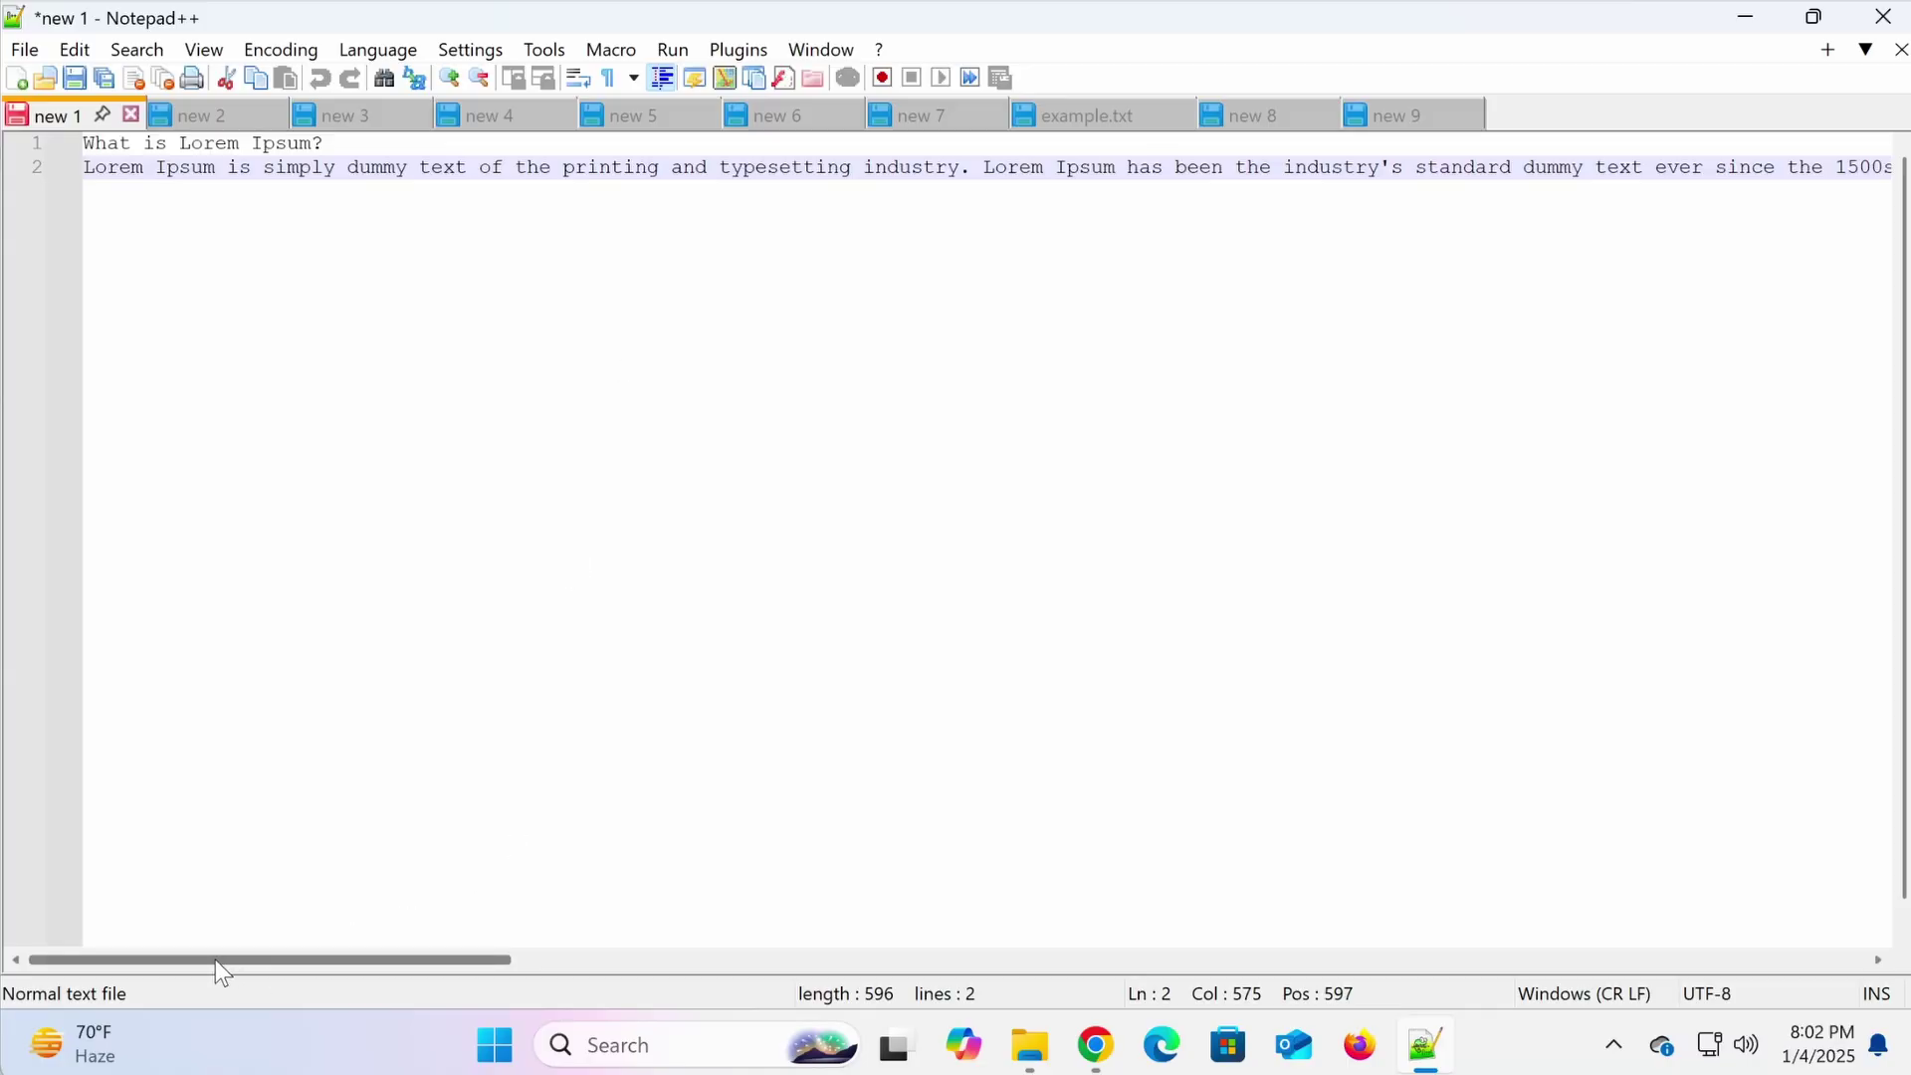
pyautogui.moveTo(216, 959); pyautogui.dragTo(996, 987)
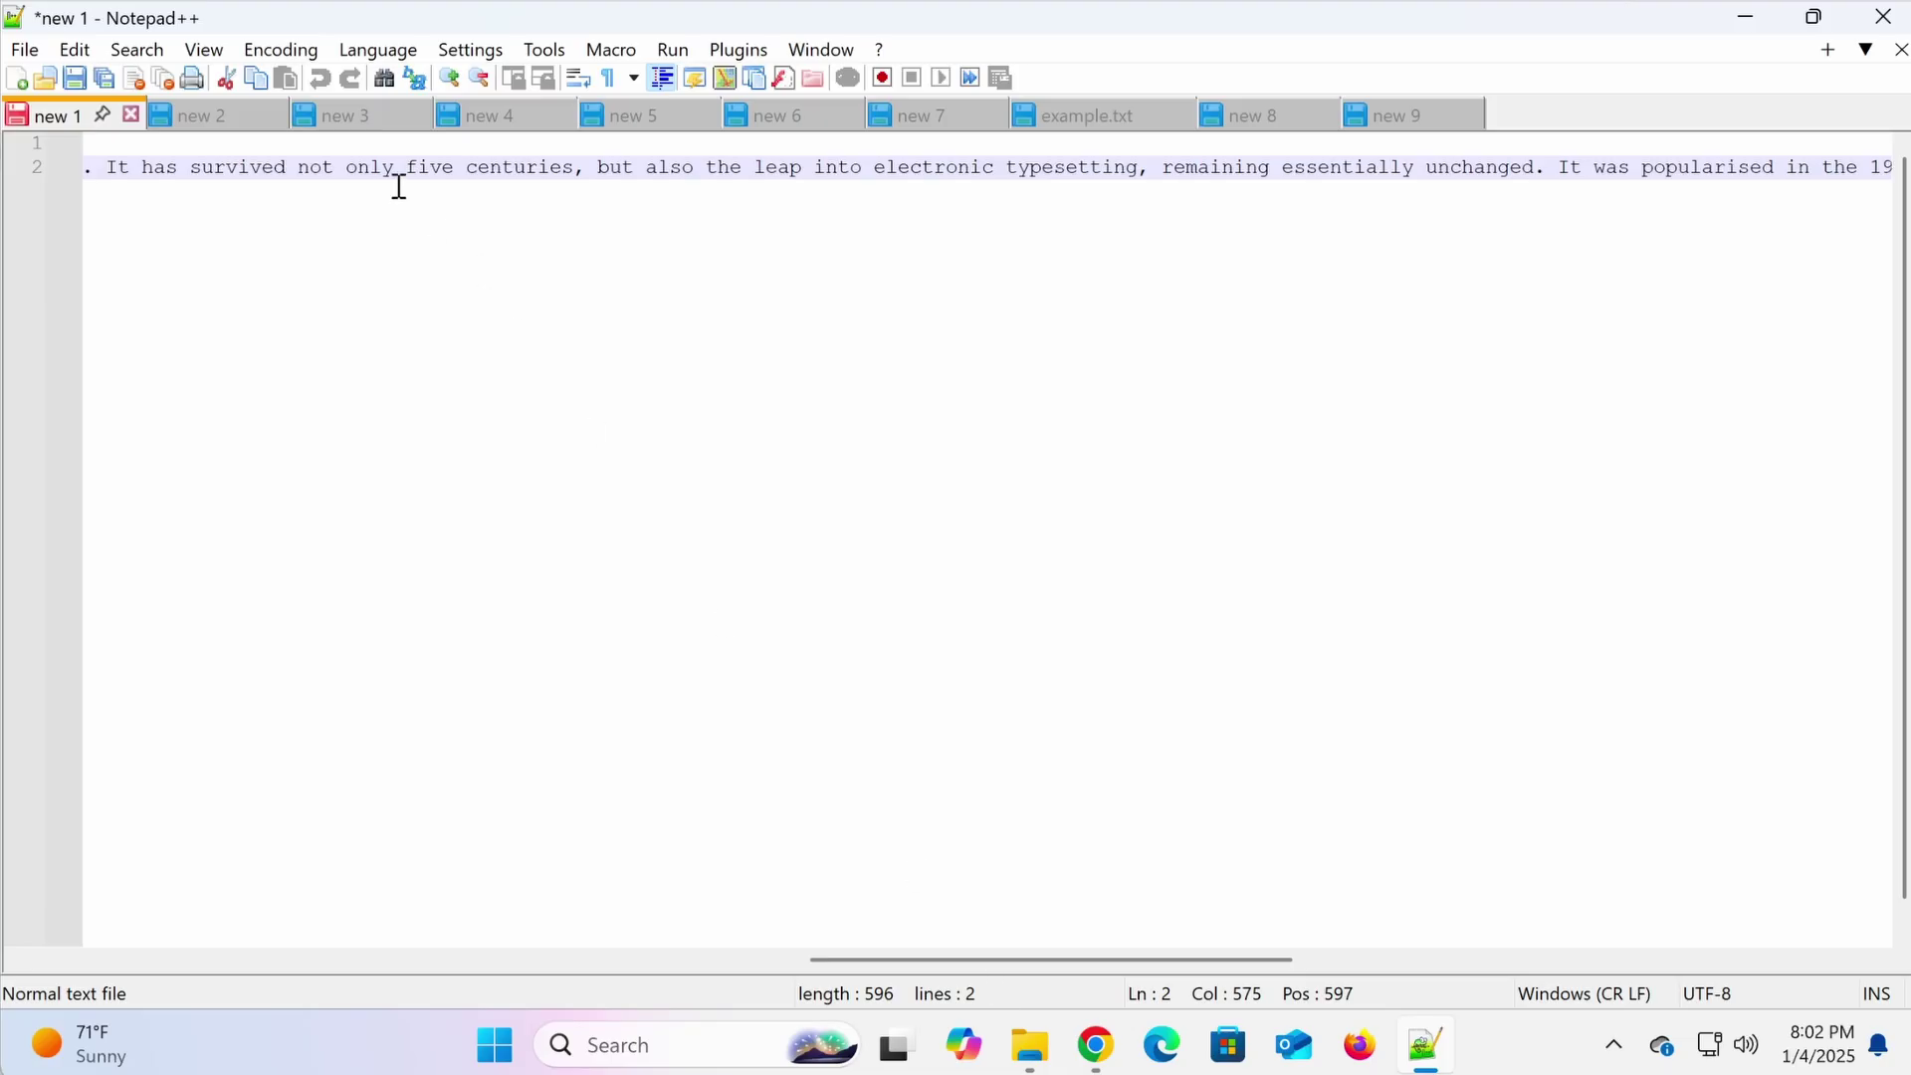
# Turn on Word wrap in the View menu for the Lorem Ipsum paragraph.
pyautogui.click(205, 50)
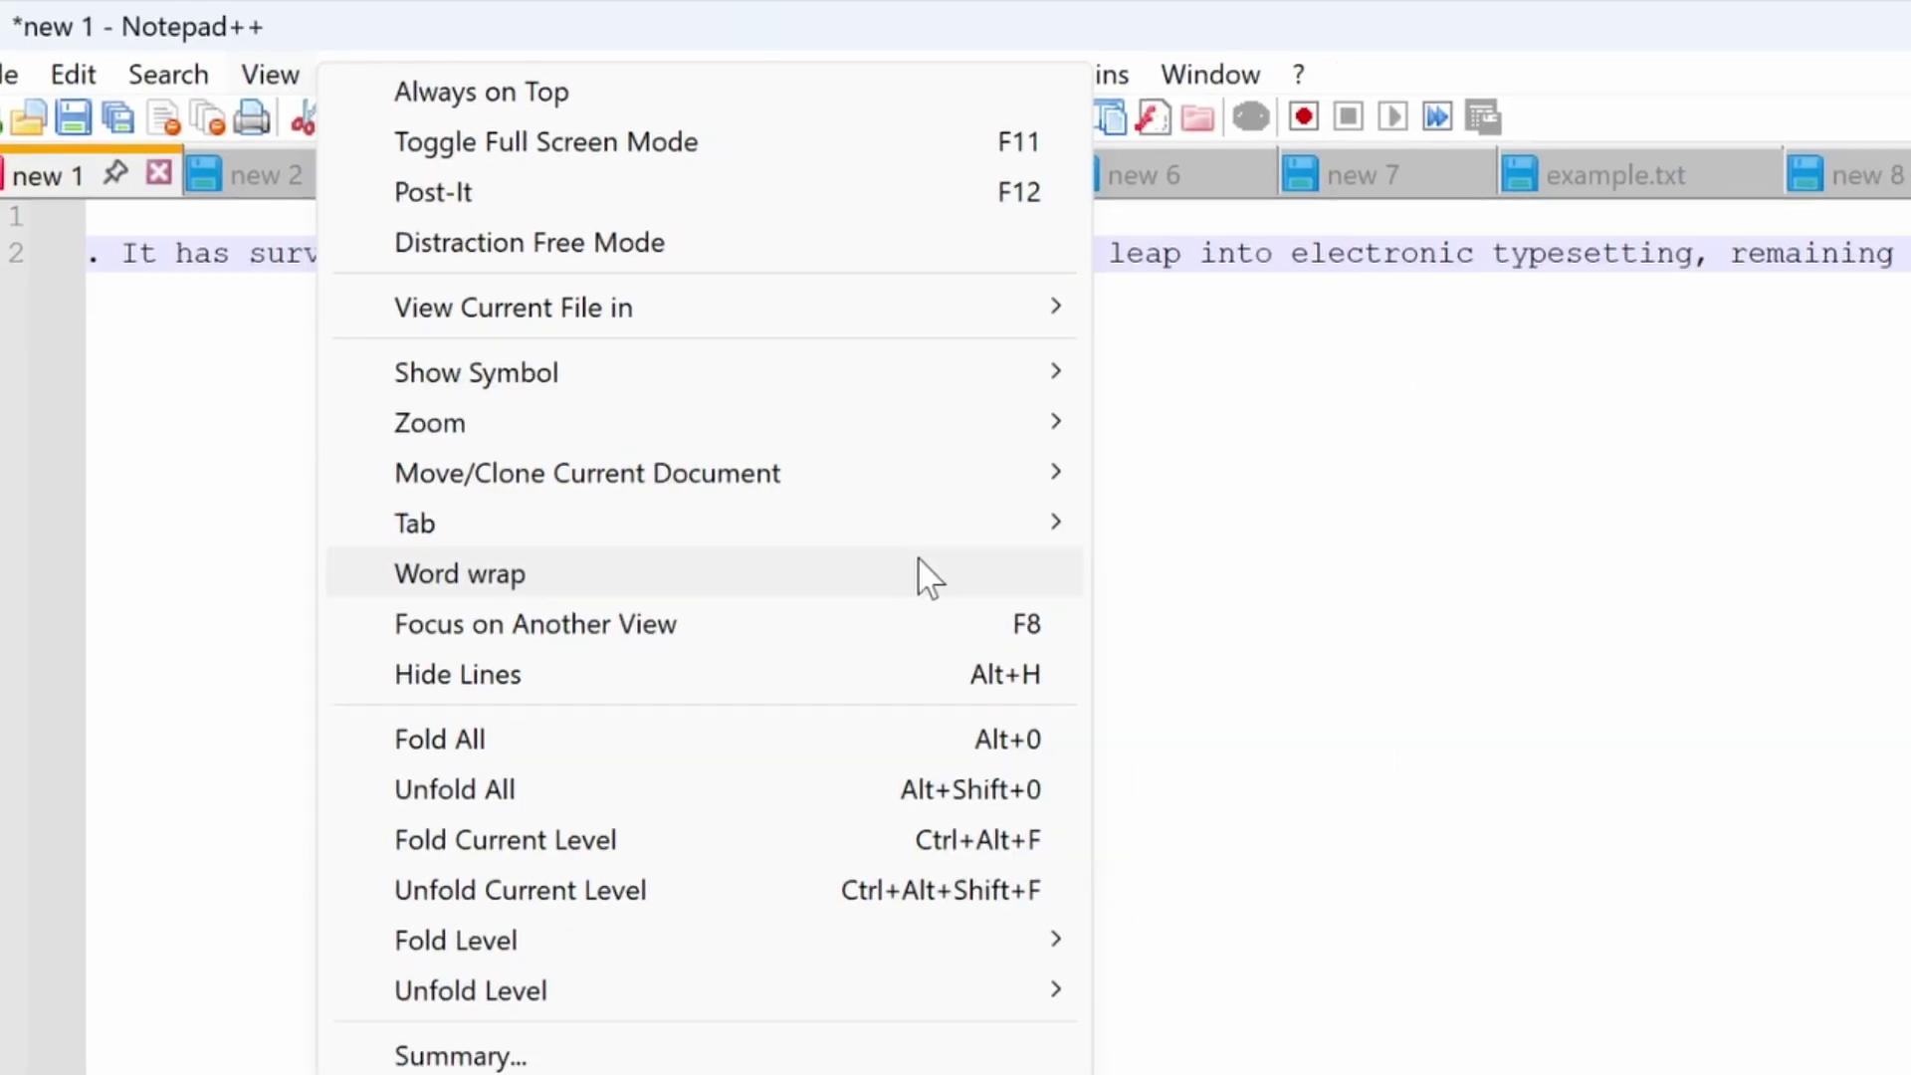
pyautogui.click(970, 591)
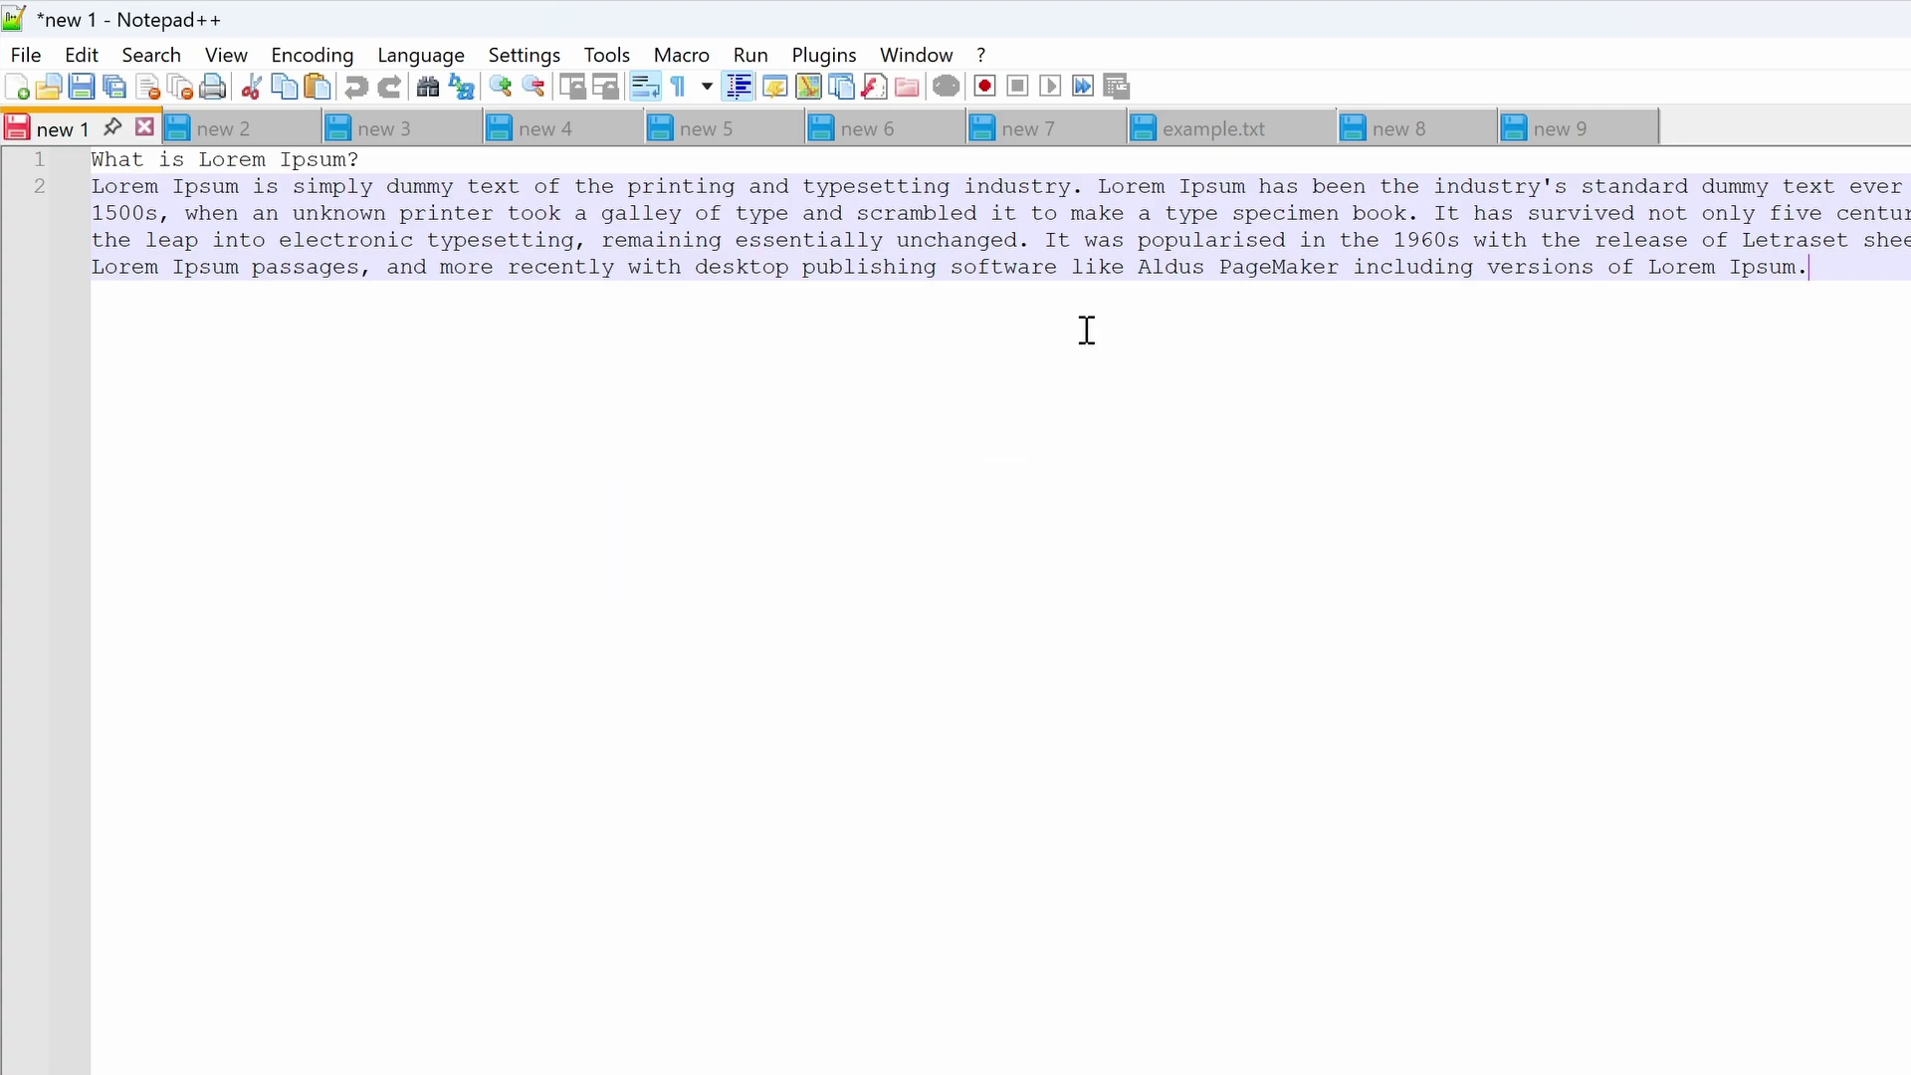
pyautogui.write('f')
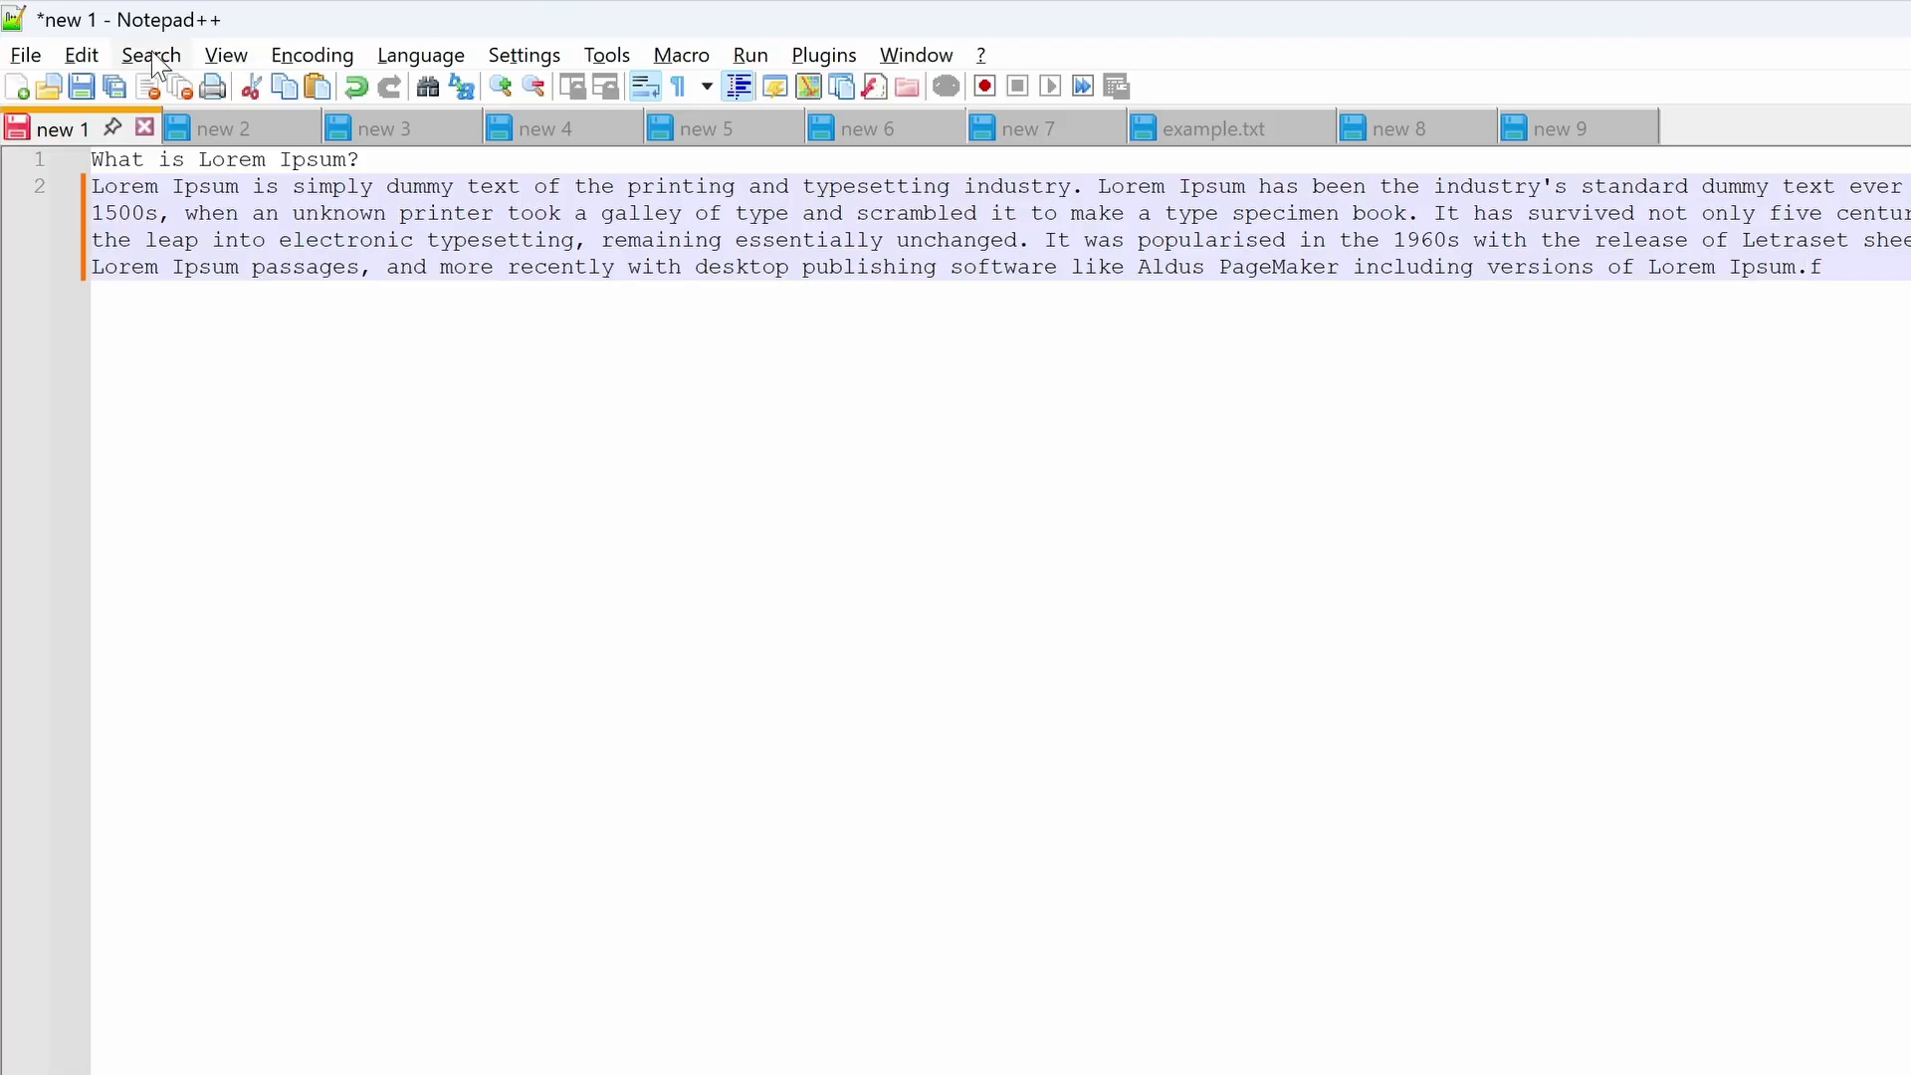
# Find all 'lorem' matches in new 1, enlarge the results panel, and select the Line 2 hit.
pyautogui.click(151, 56)
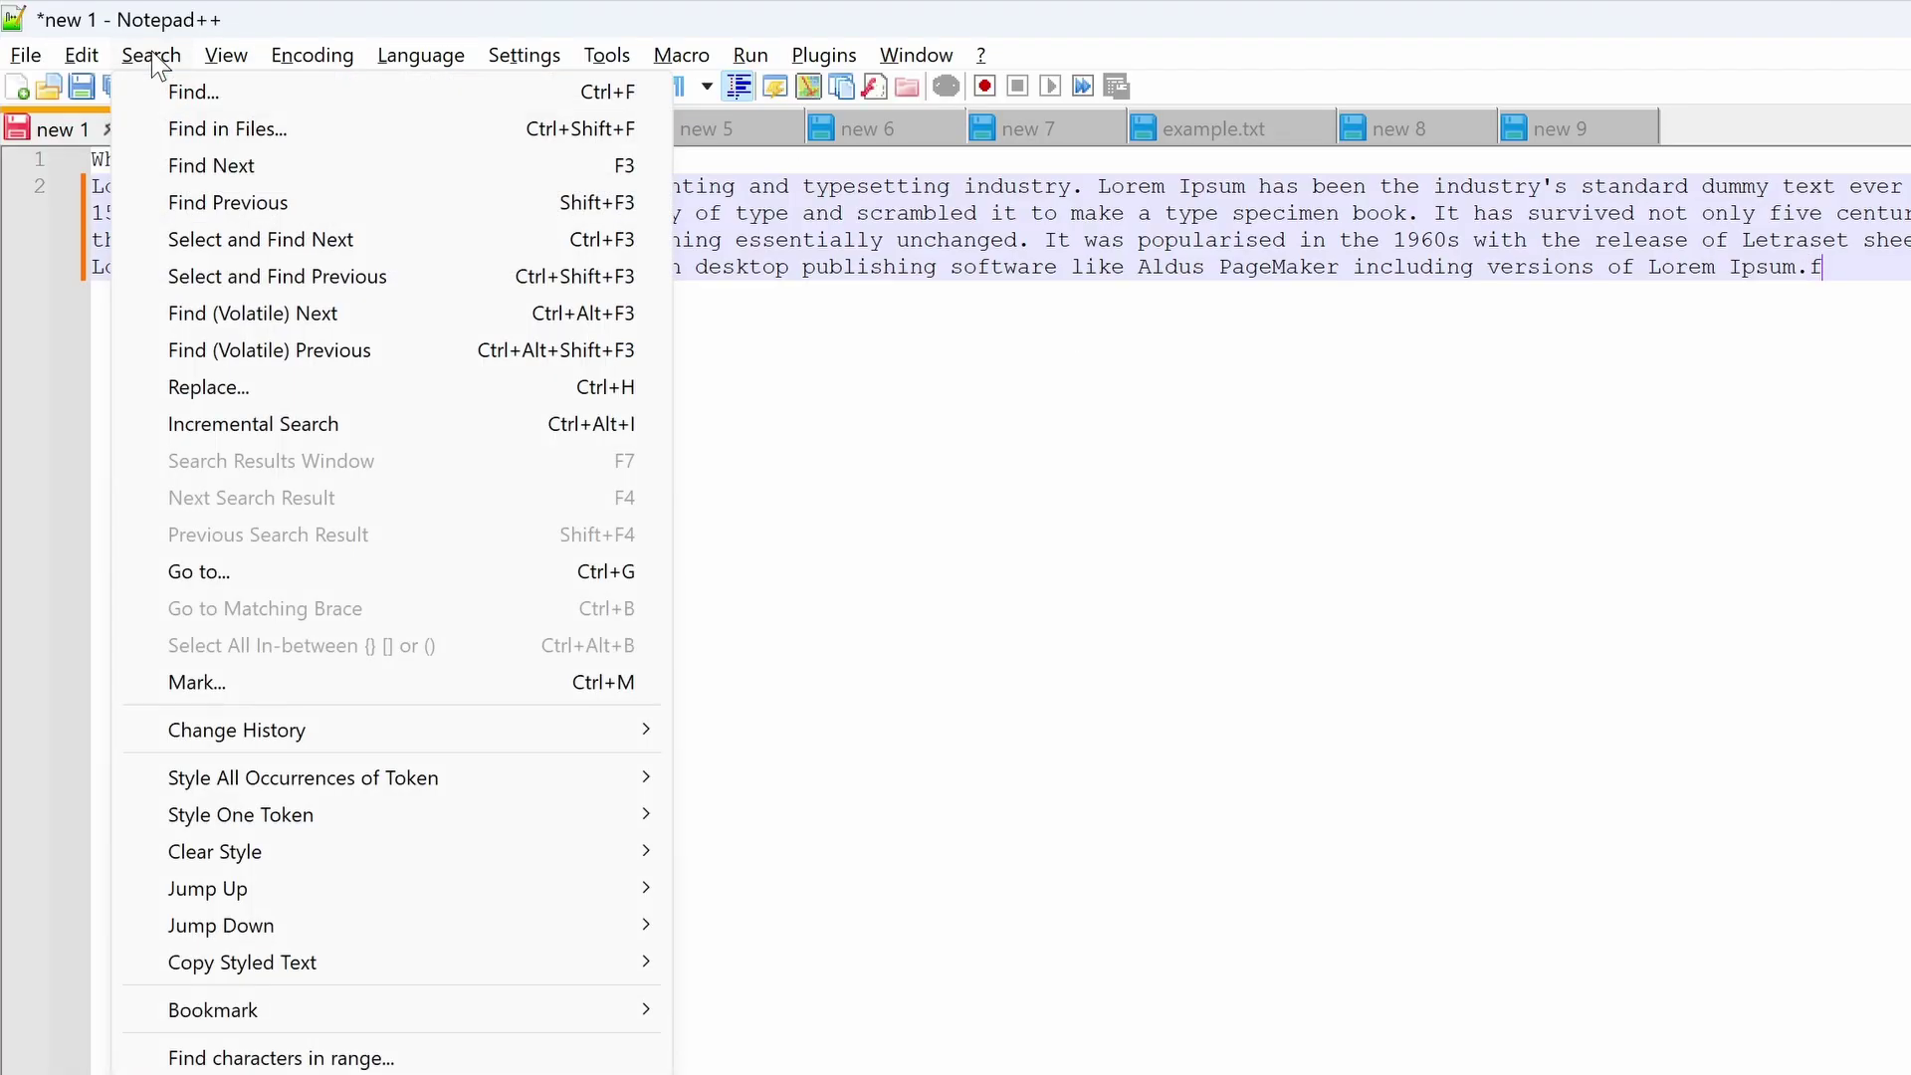
pyautogui.click(194, 92)
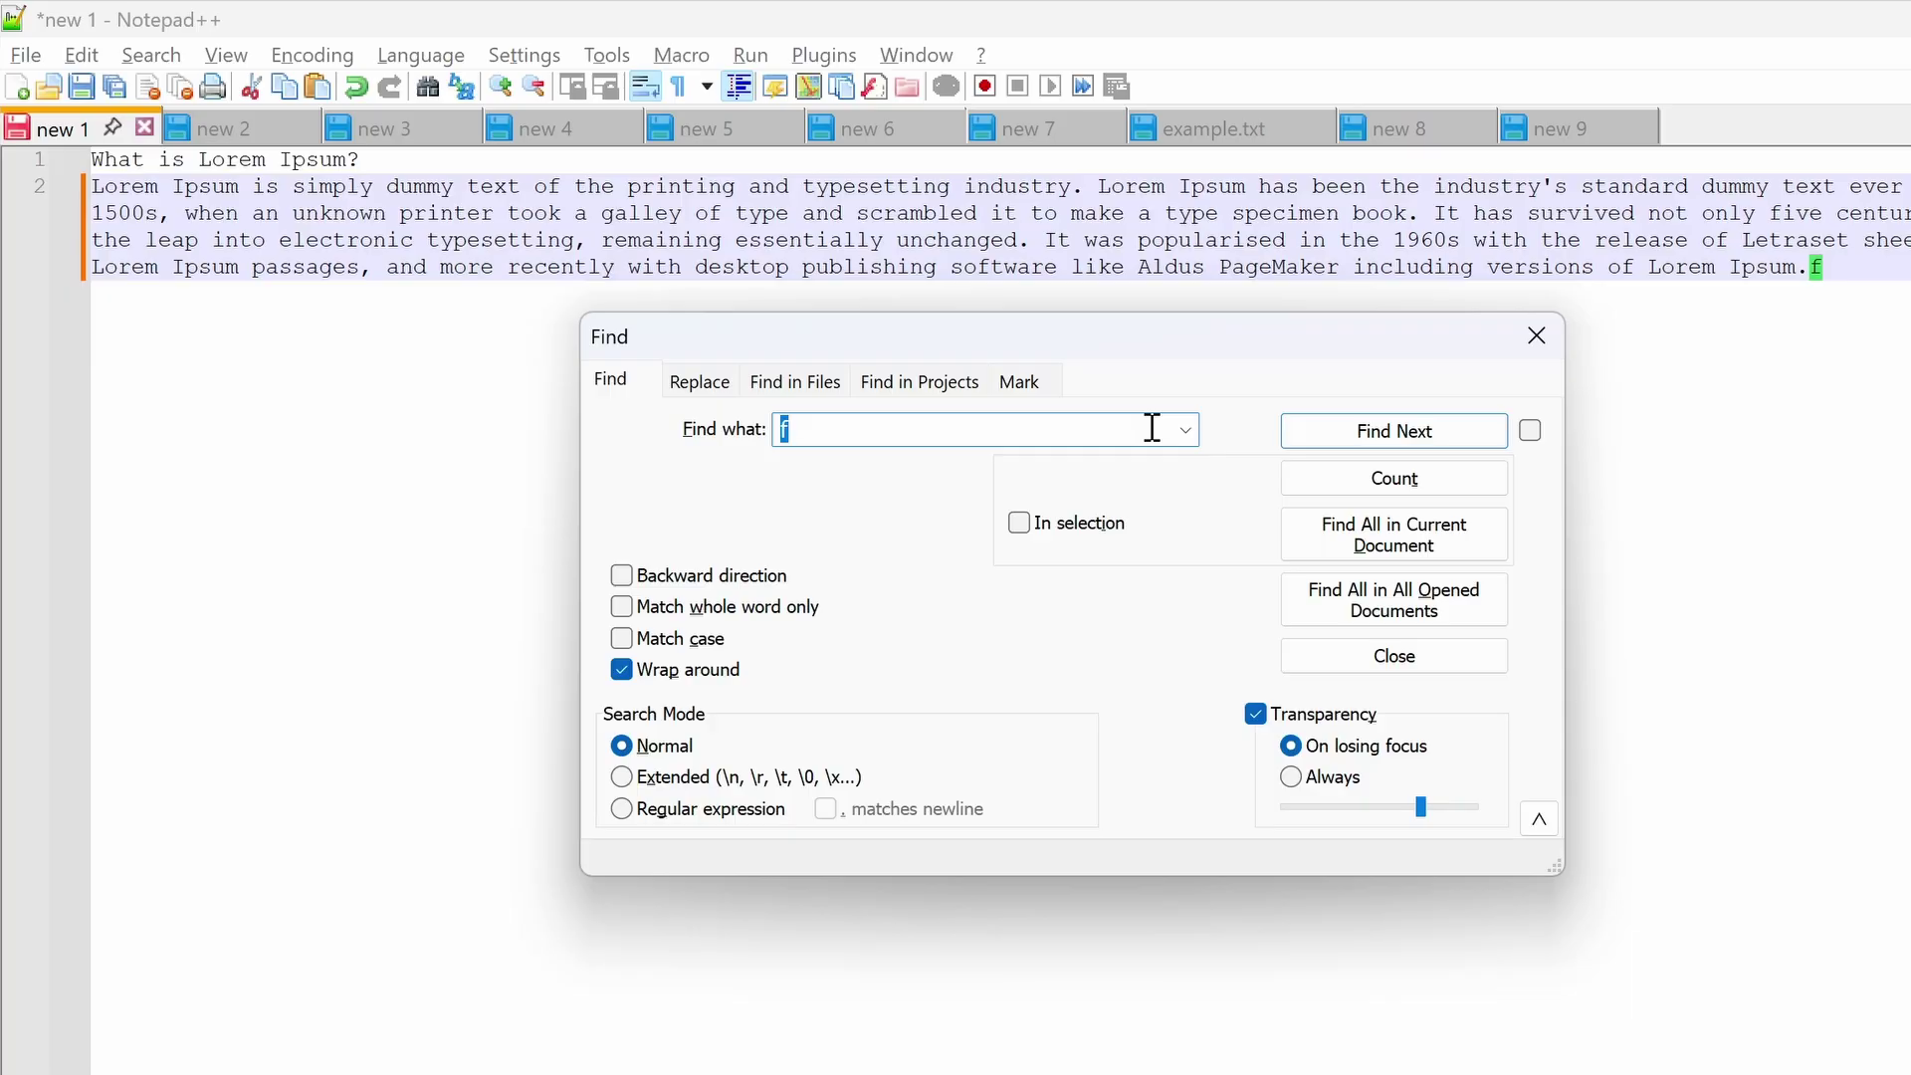
pyautogui.write('lorem')
pyautogui.click(1437, 428)
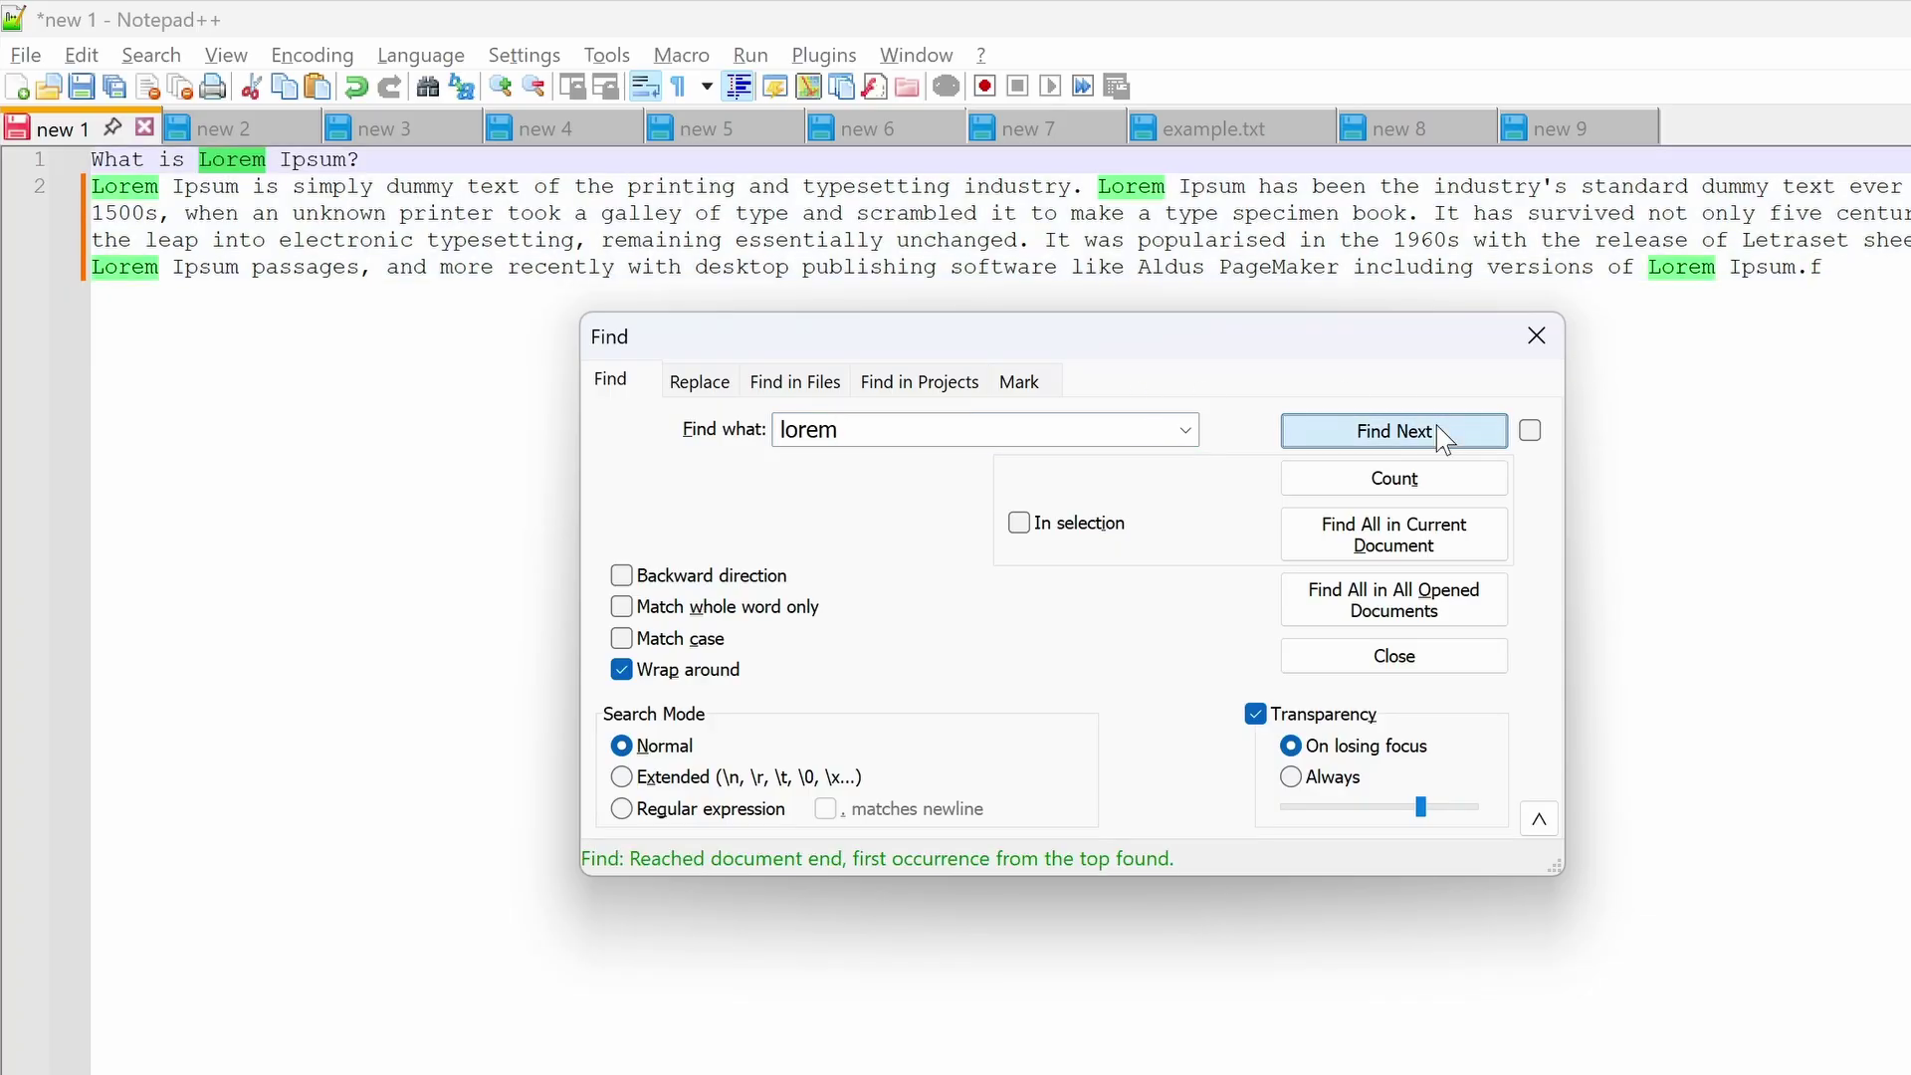
pyautogui.click(1395, 536)
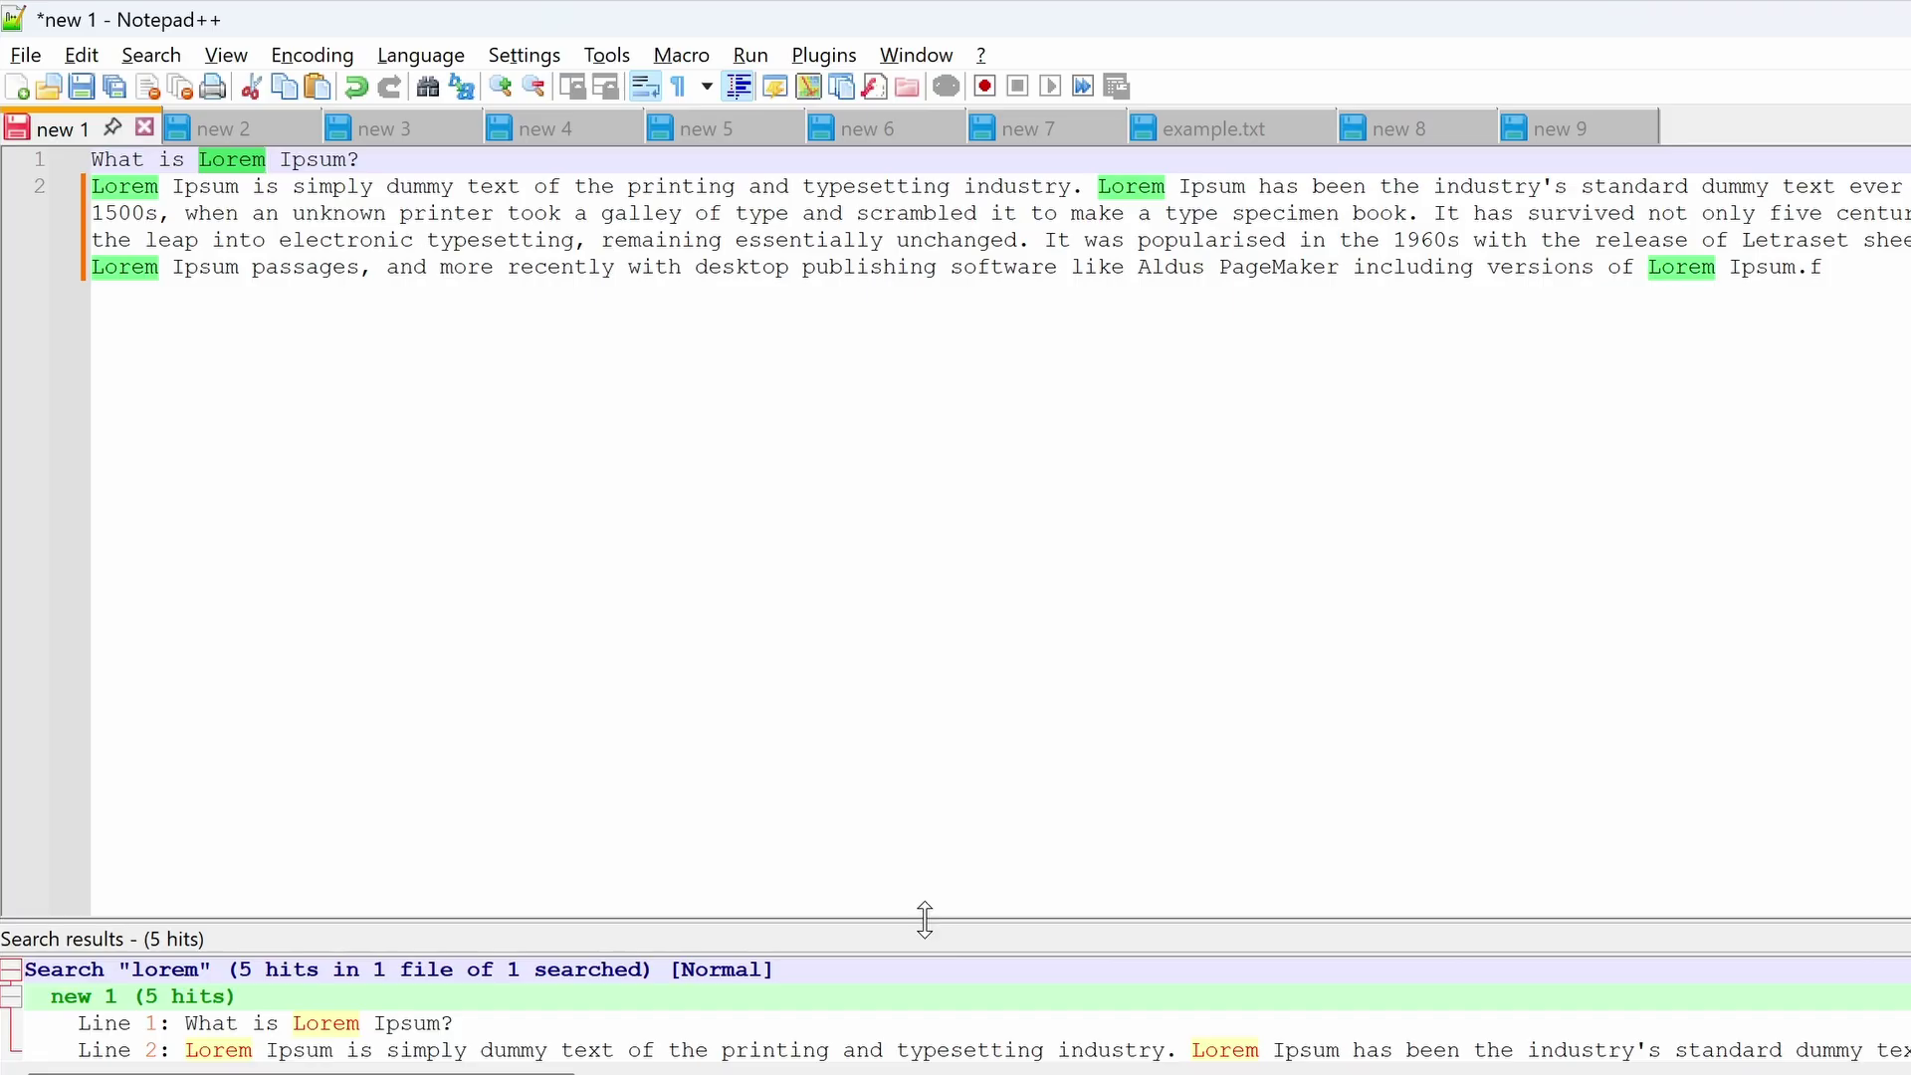
pyautogui.moveTo(925, 928); pyautogui.dragTo(924, 718)
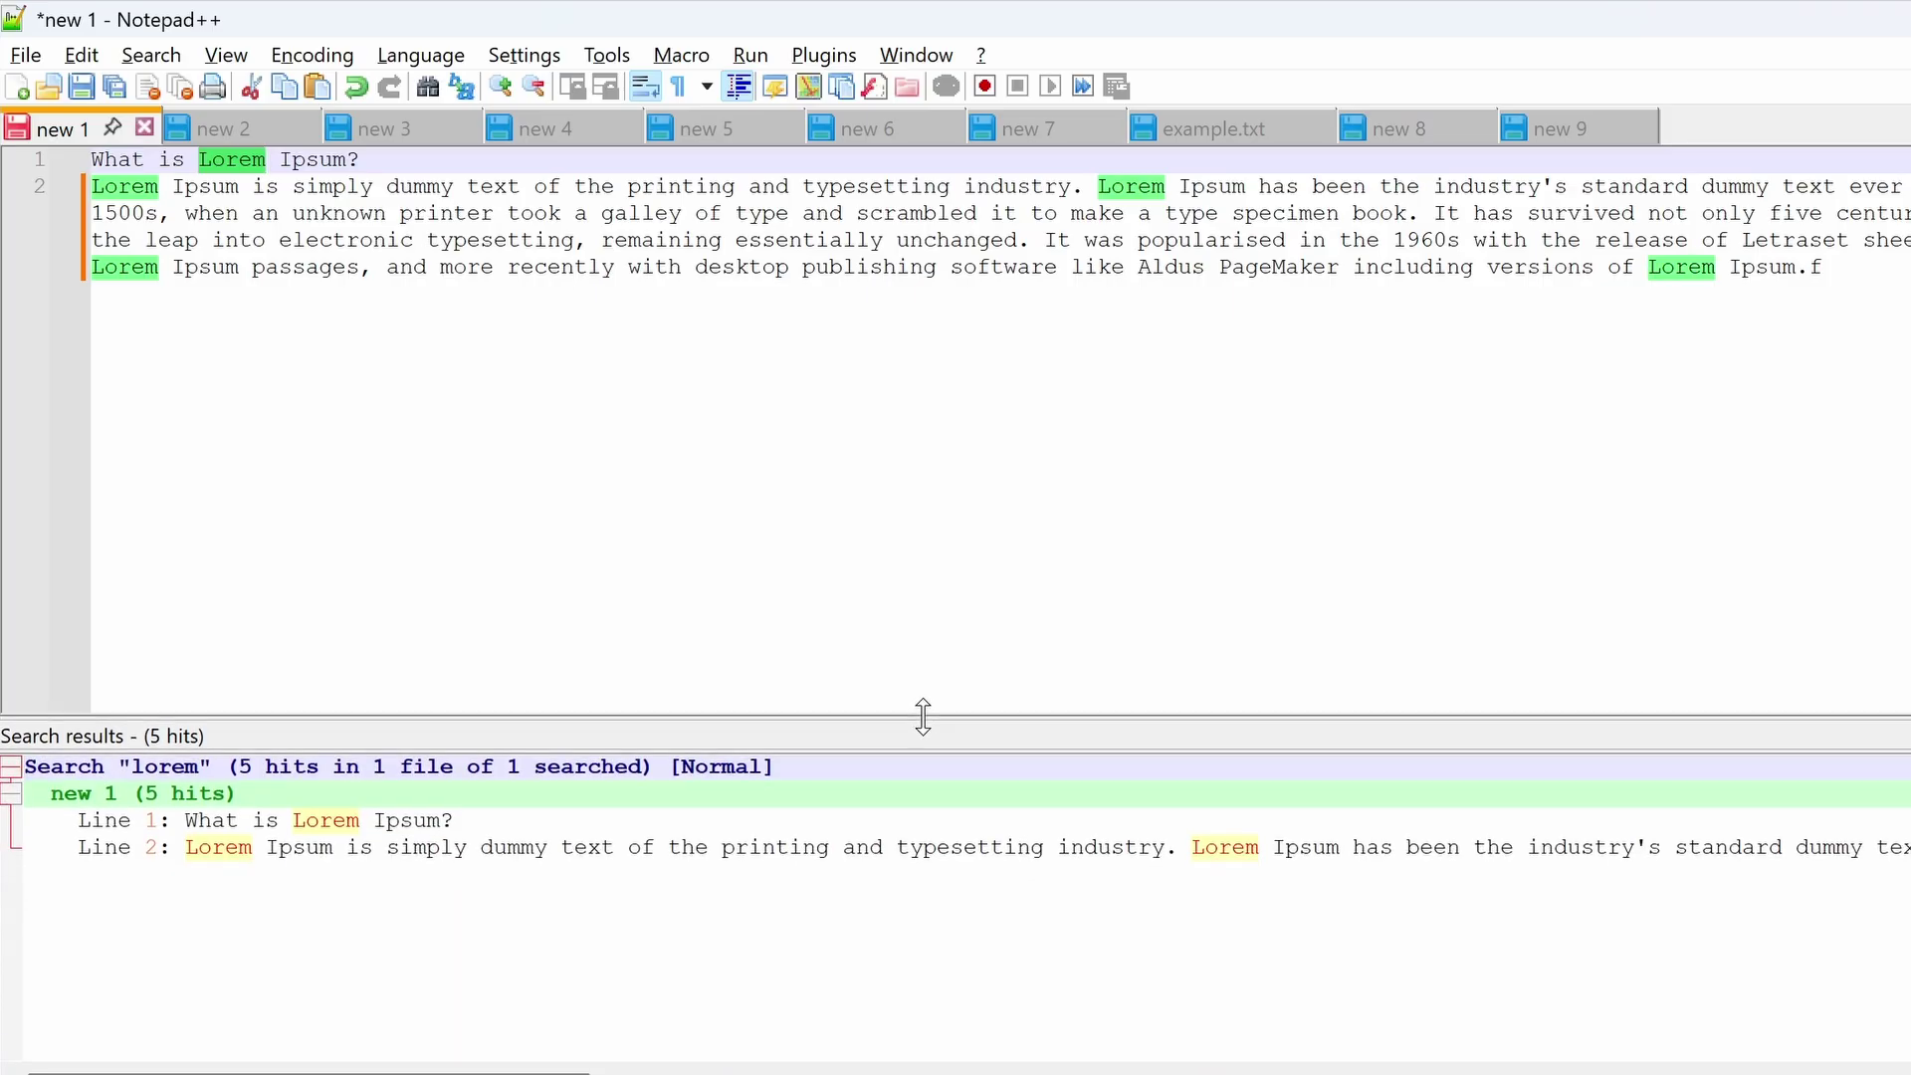
pyautogui.click(384, 820)
pyautogui.click(394, 847)
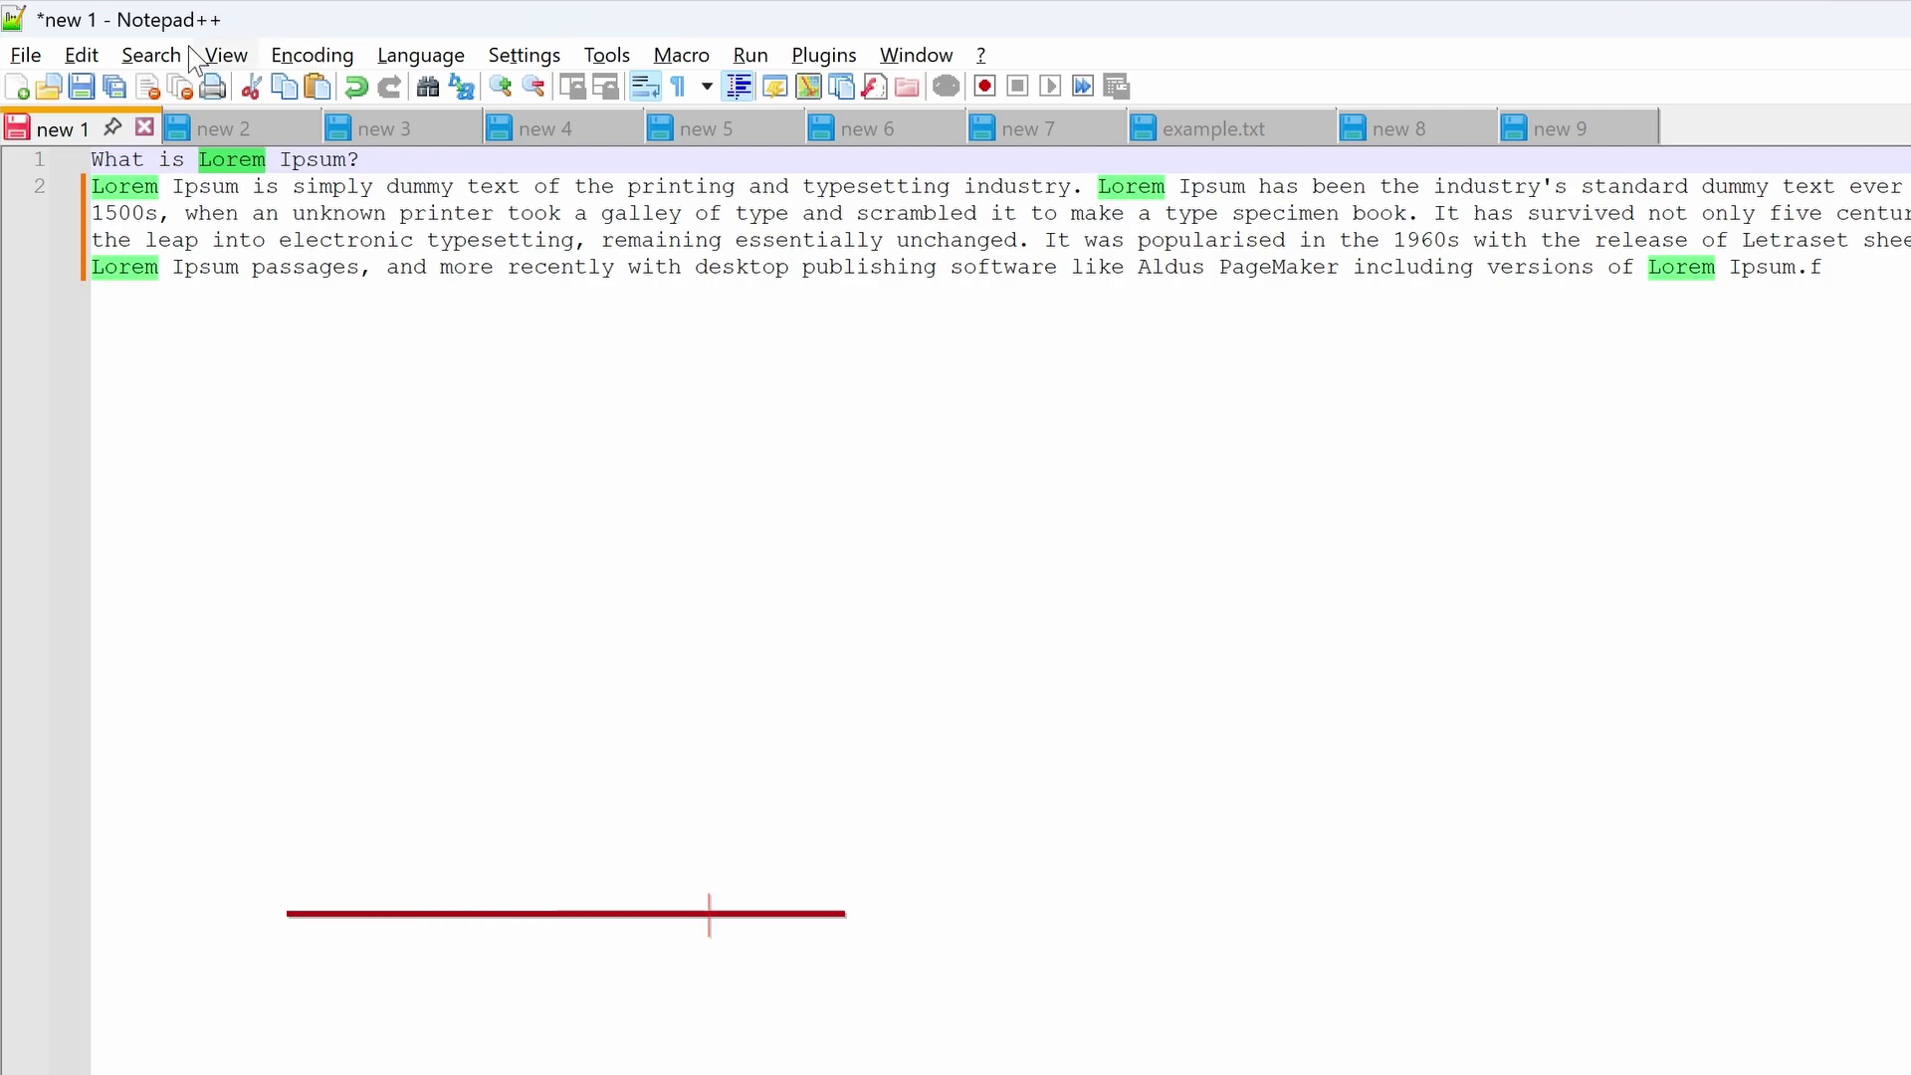
# Replace the first 'Lorem', then all remaining ones, with 'Replace text'.
pyautogui.click(151, 55)
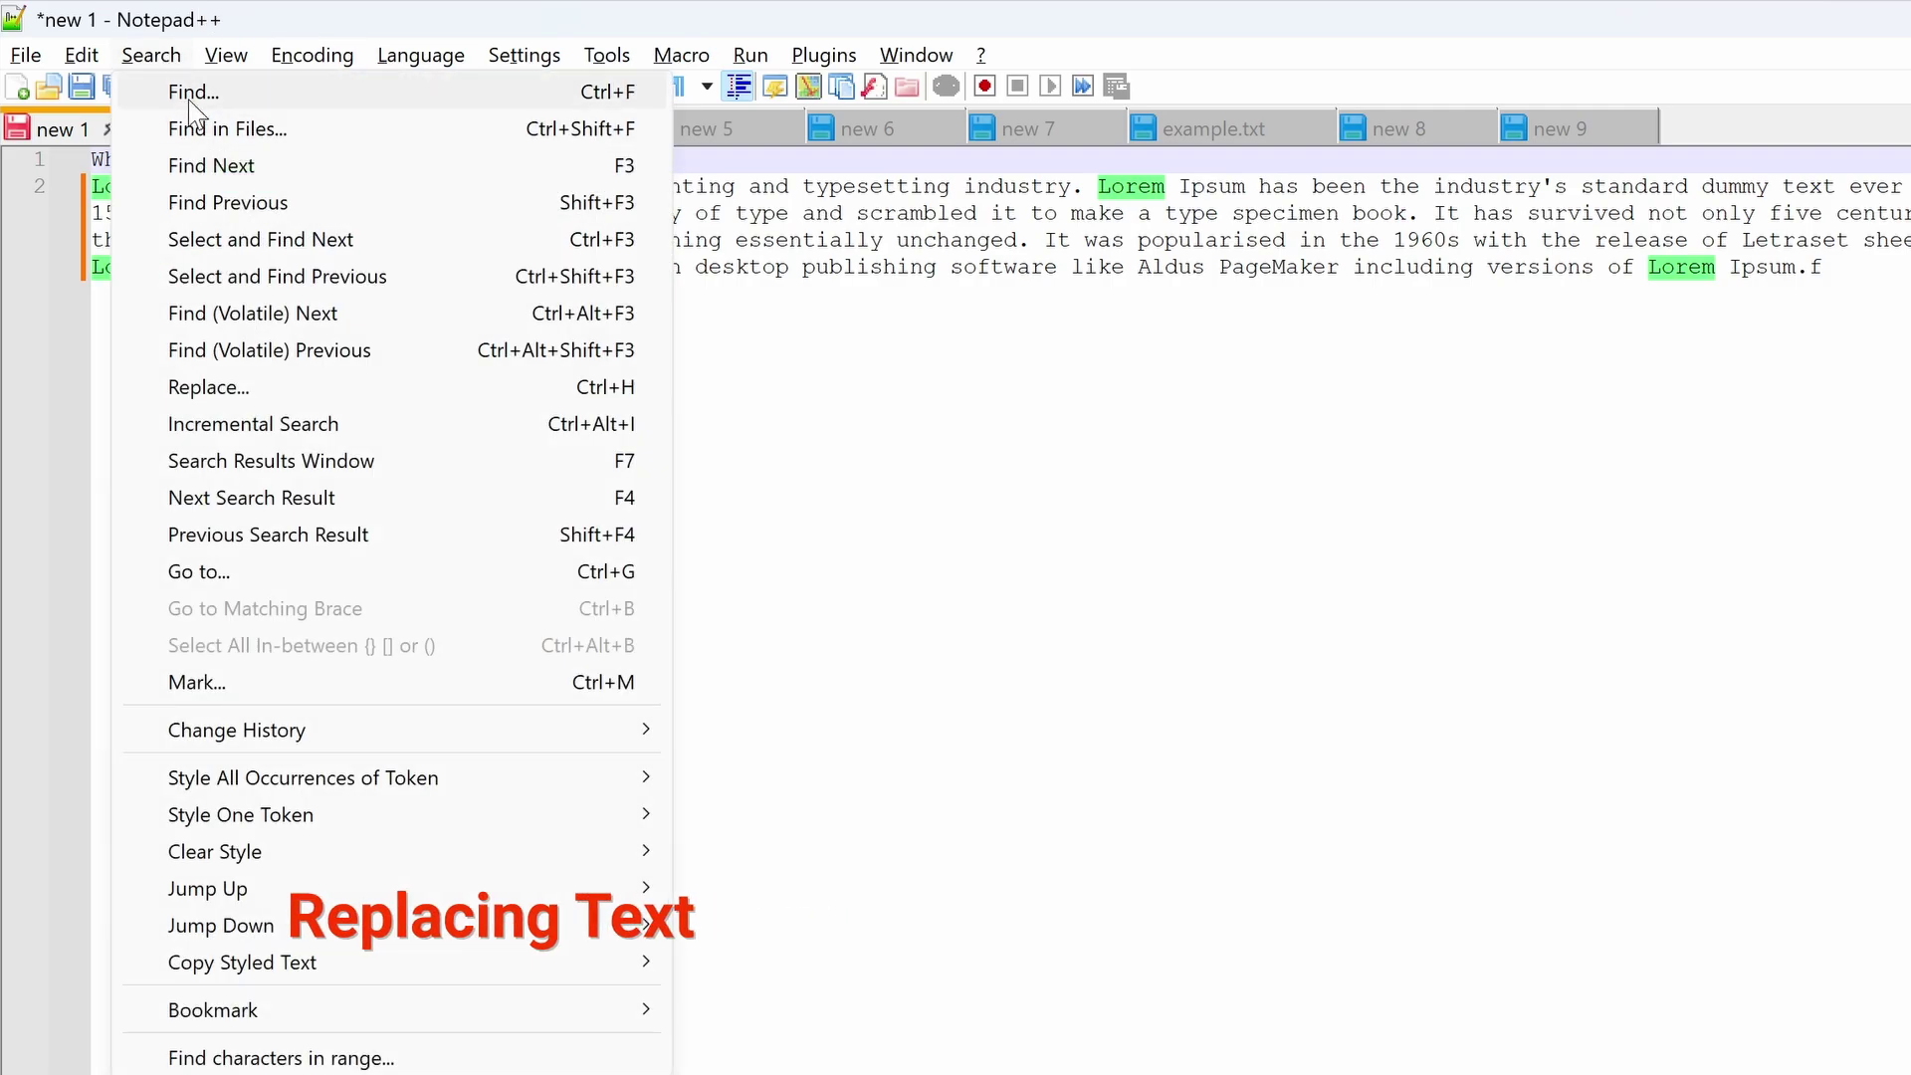
pyautogui.click(192, 91)
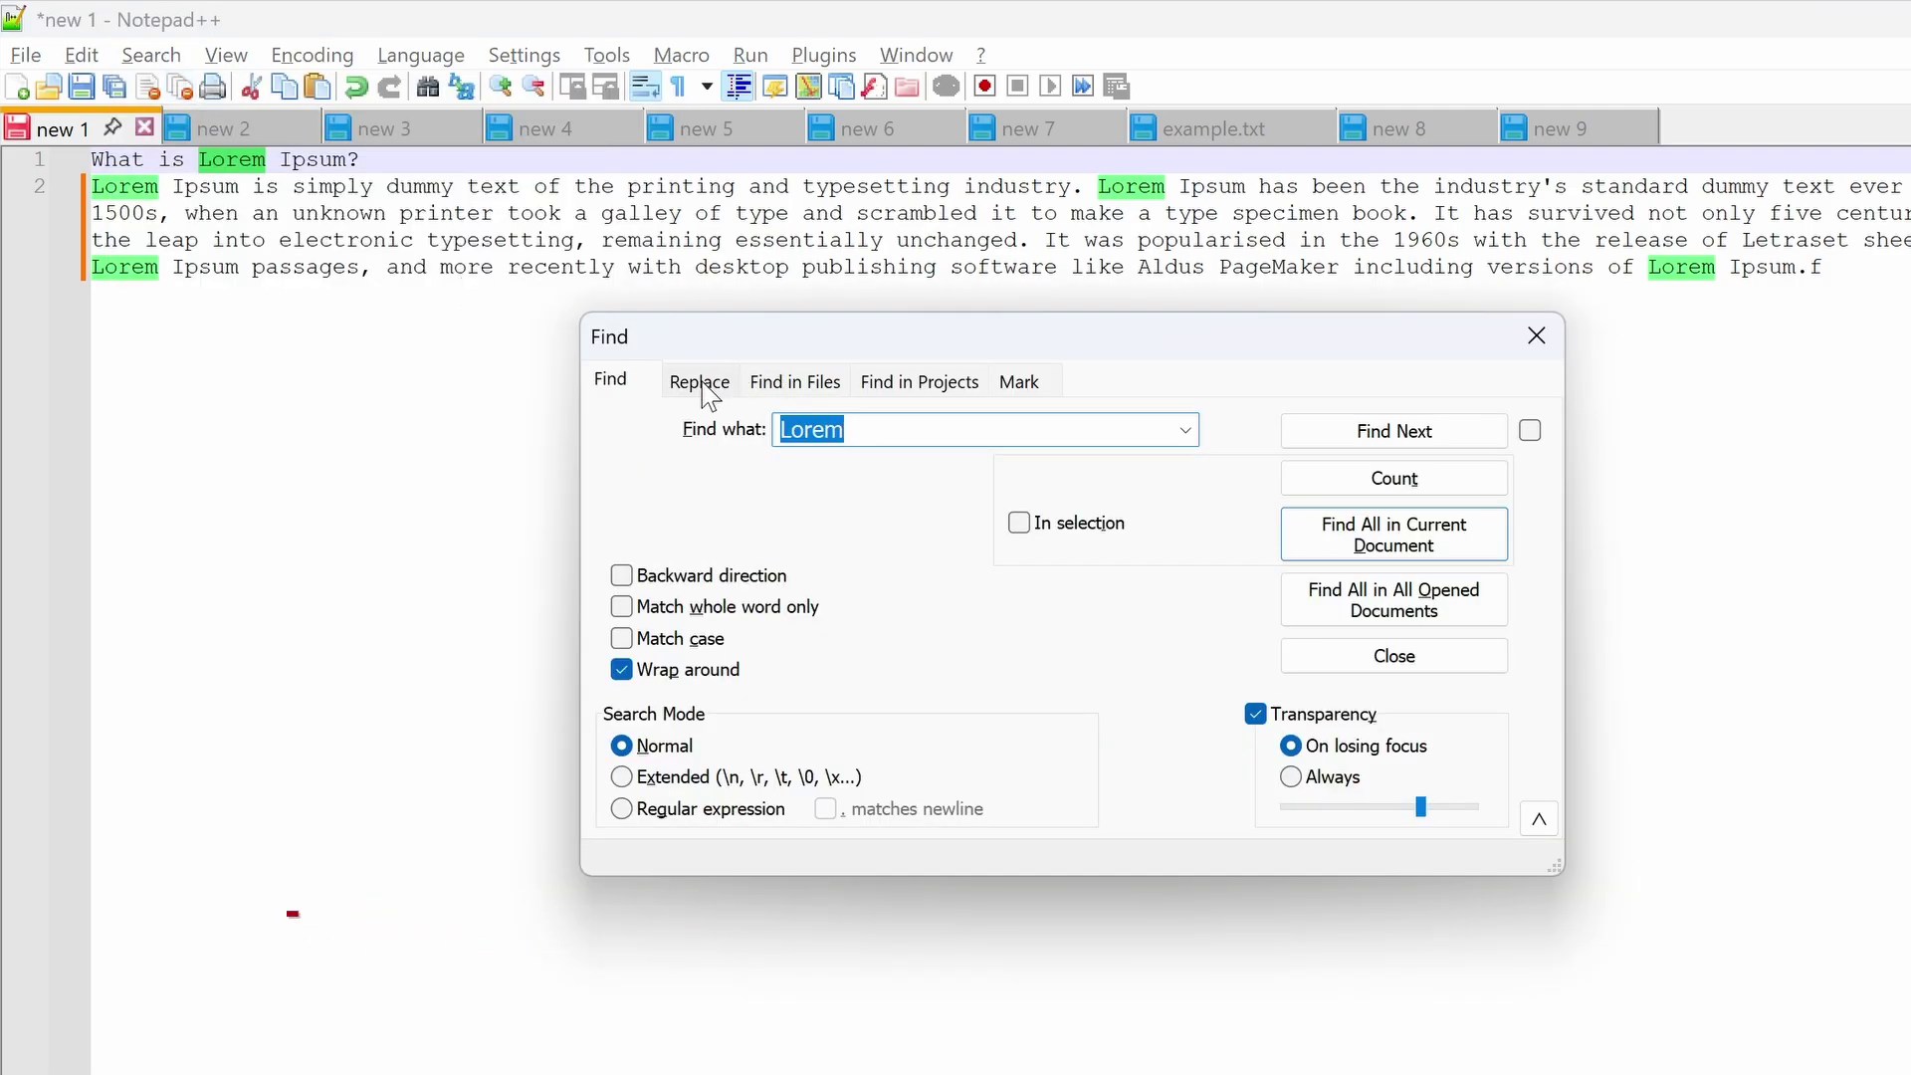
pyautogui.click(700, 383)
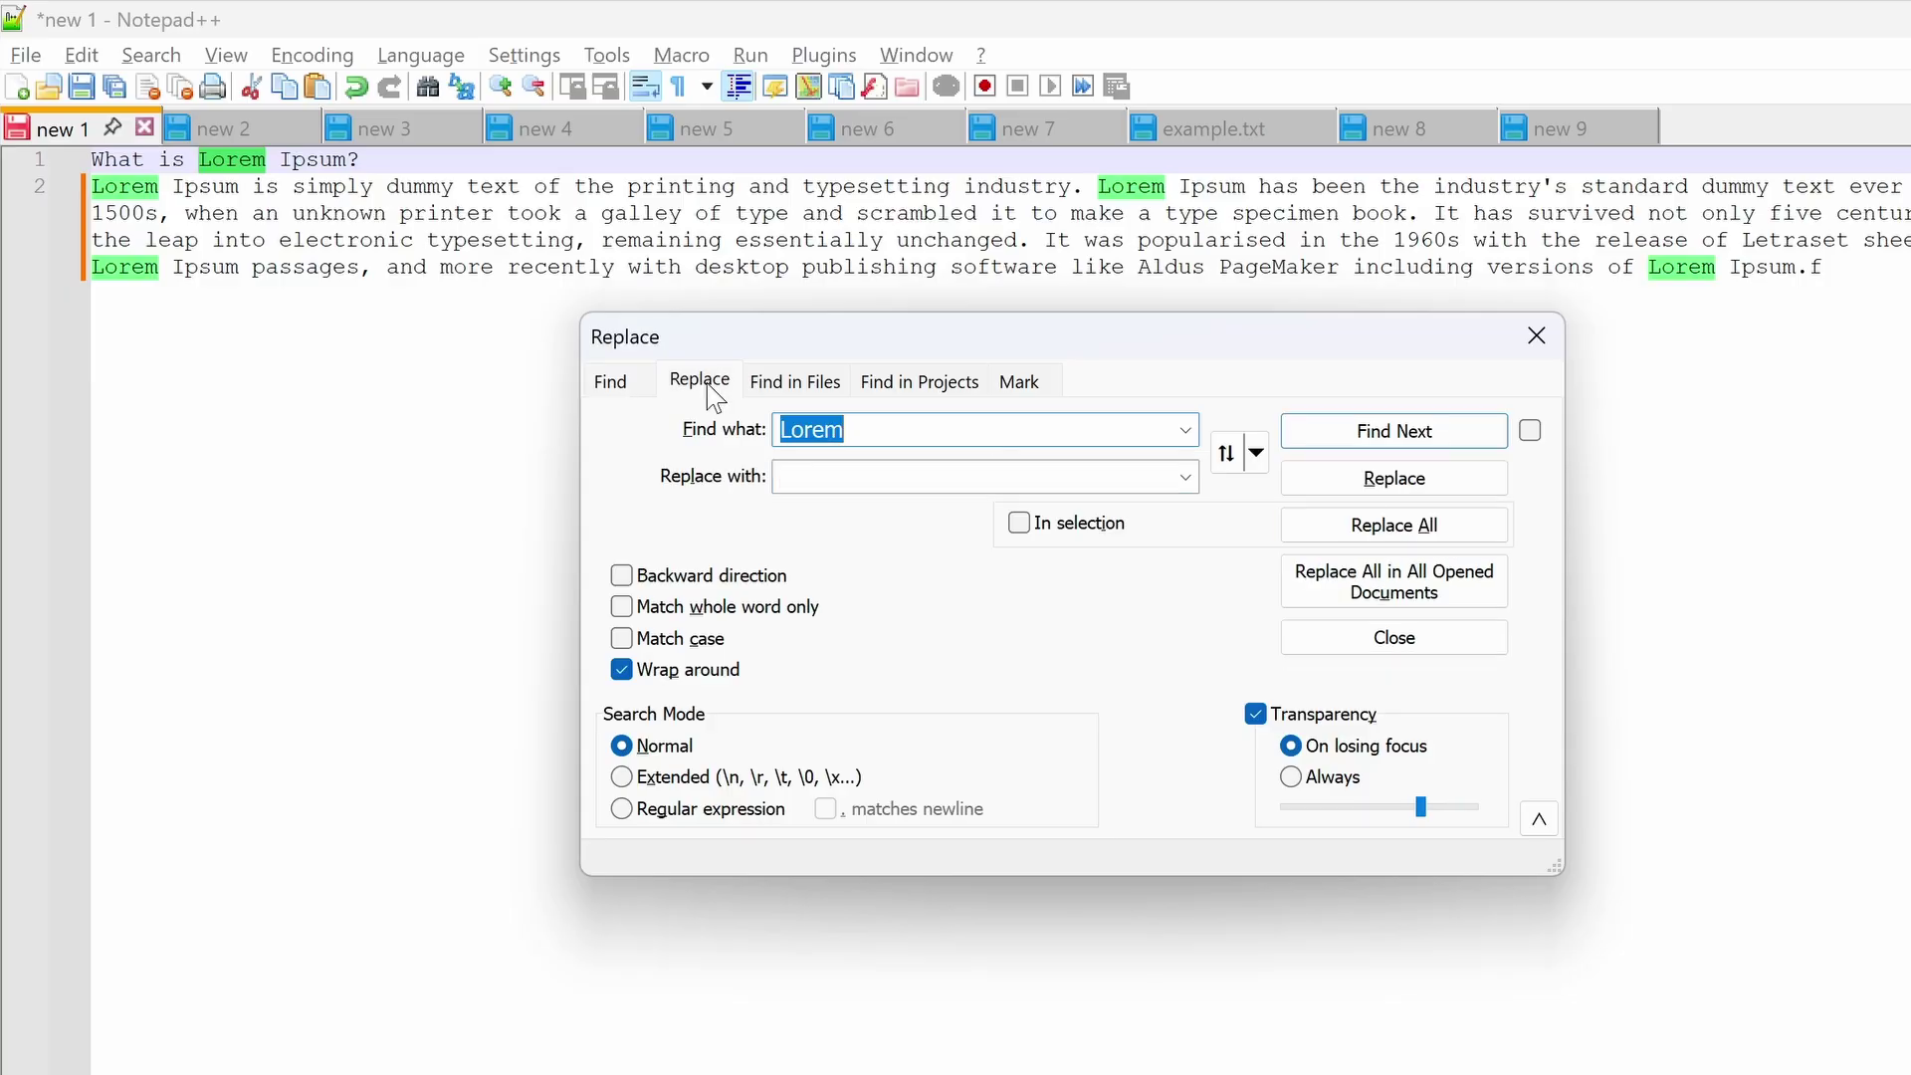
pyautogui.click(890, 475)
pyautogui.write('Replace te')
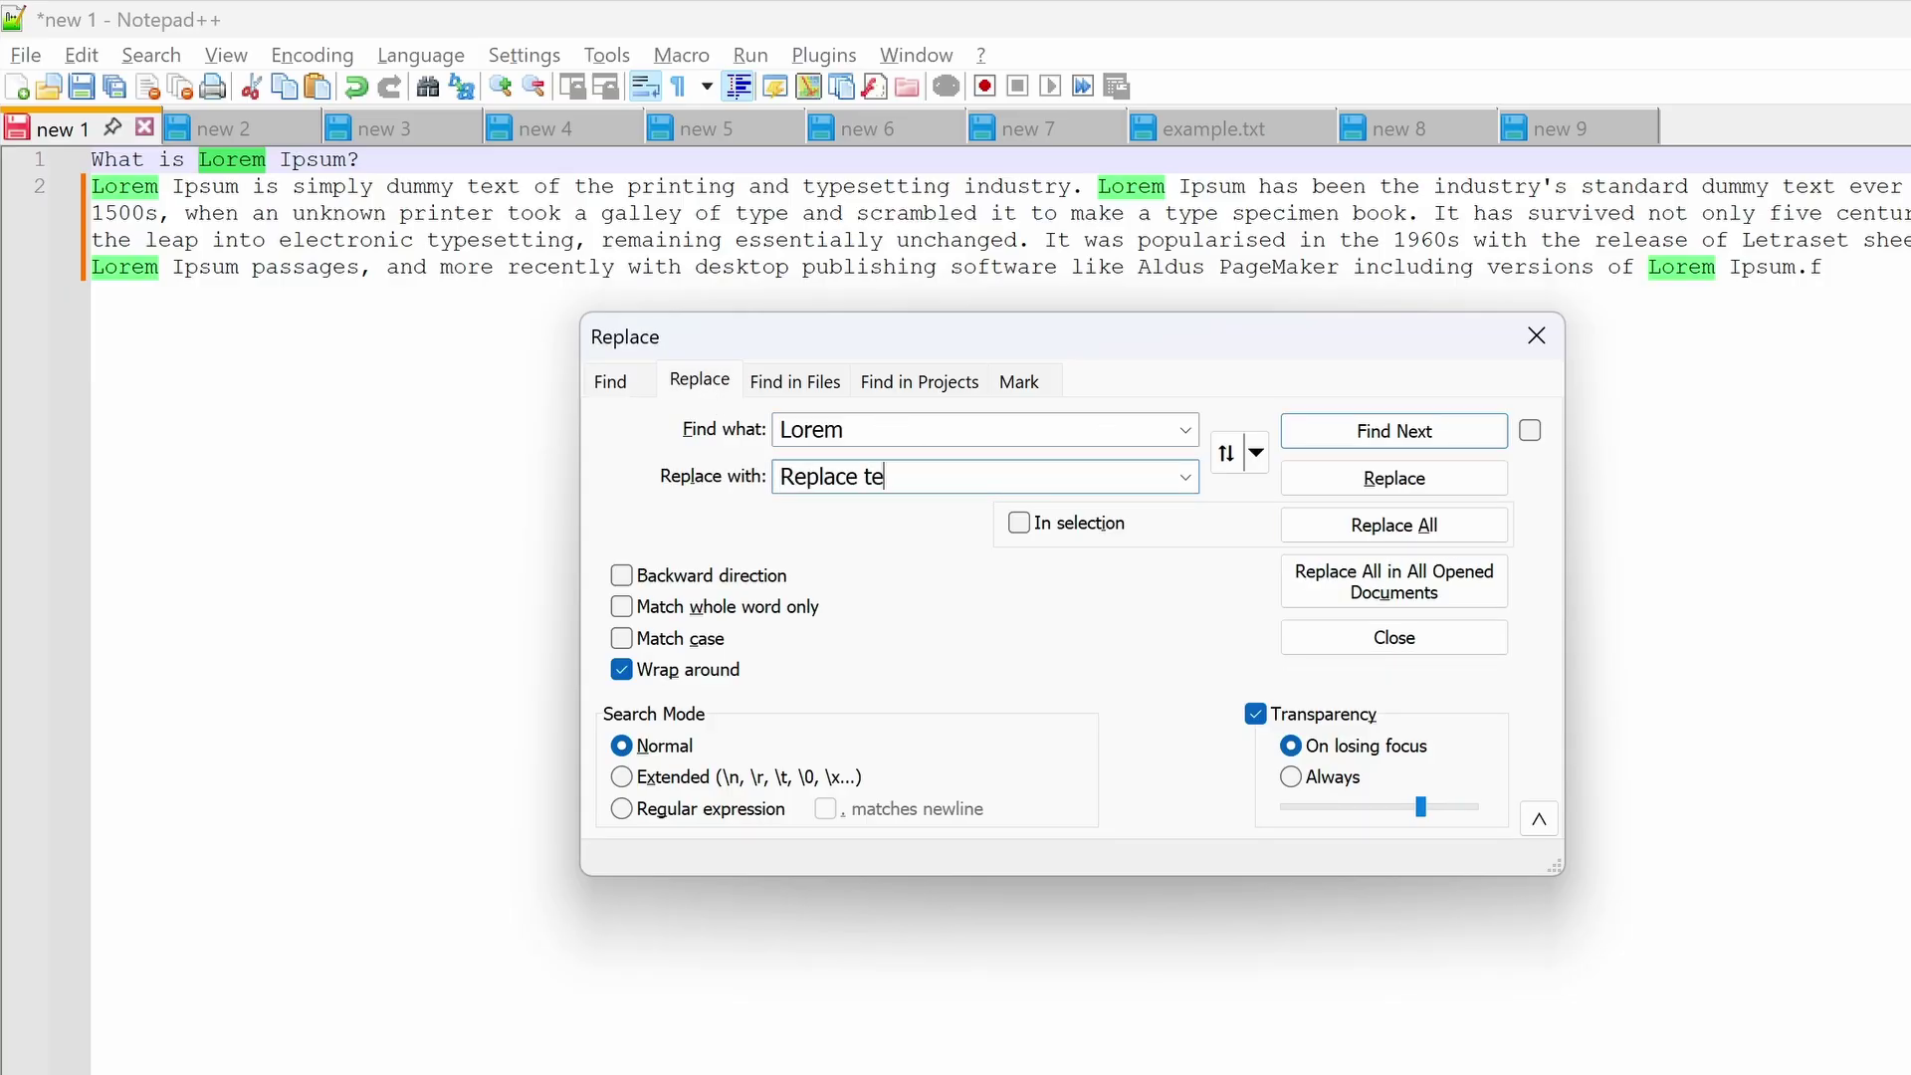
pyautogui.write('xt')
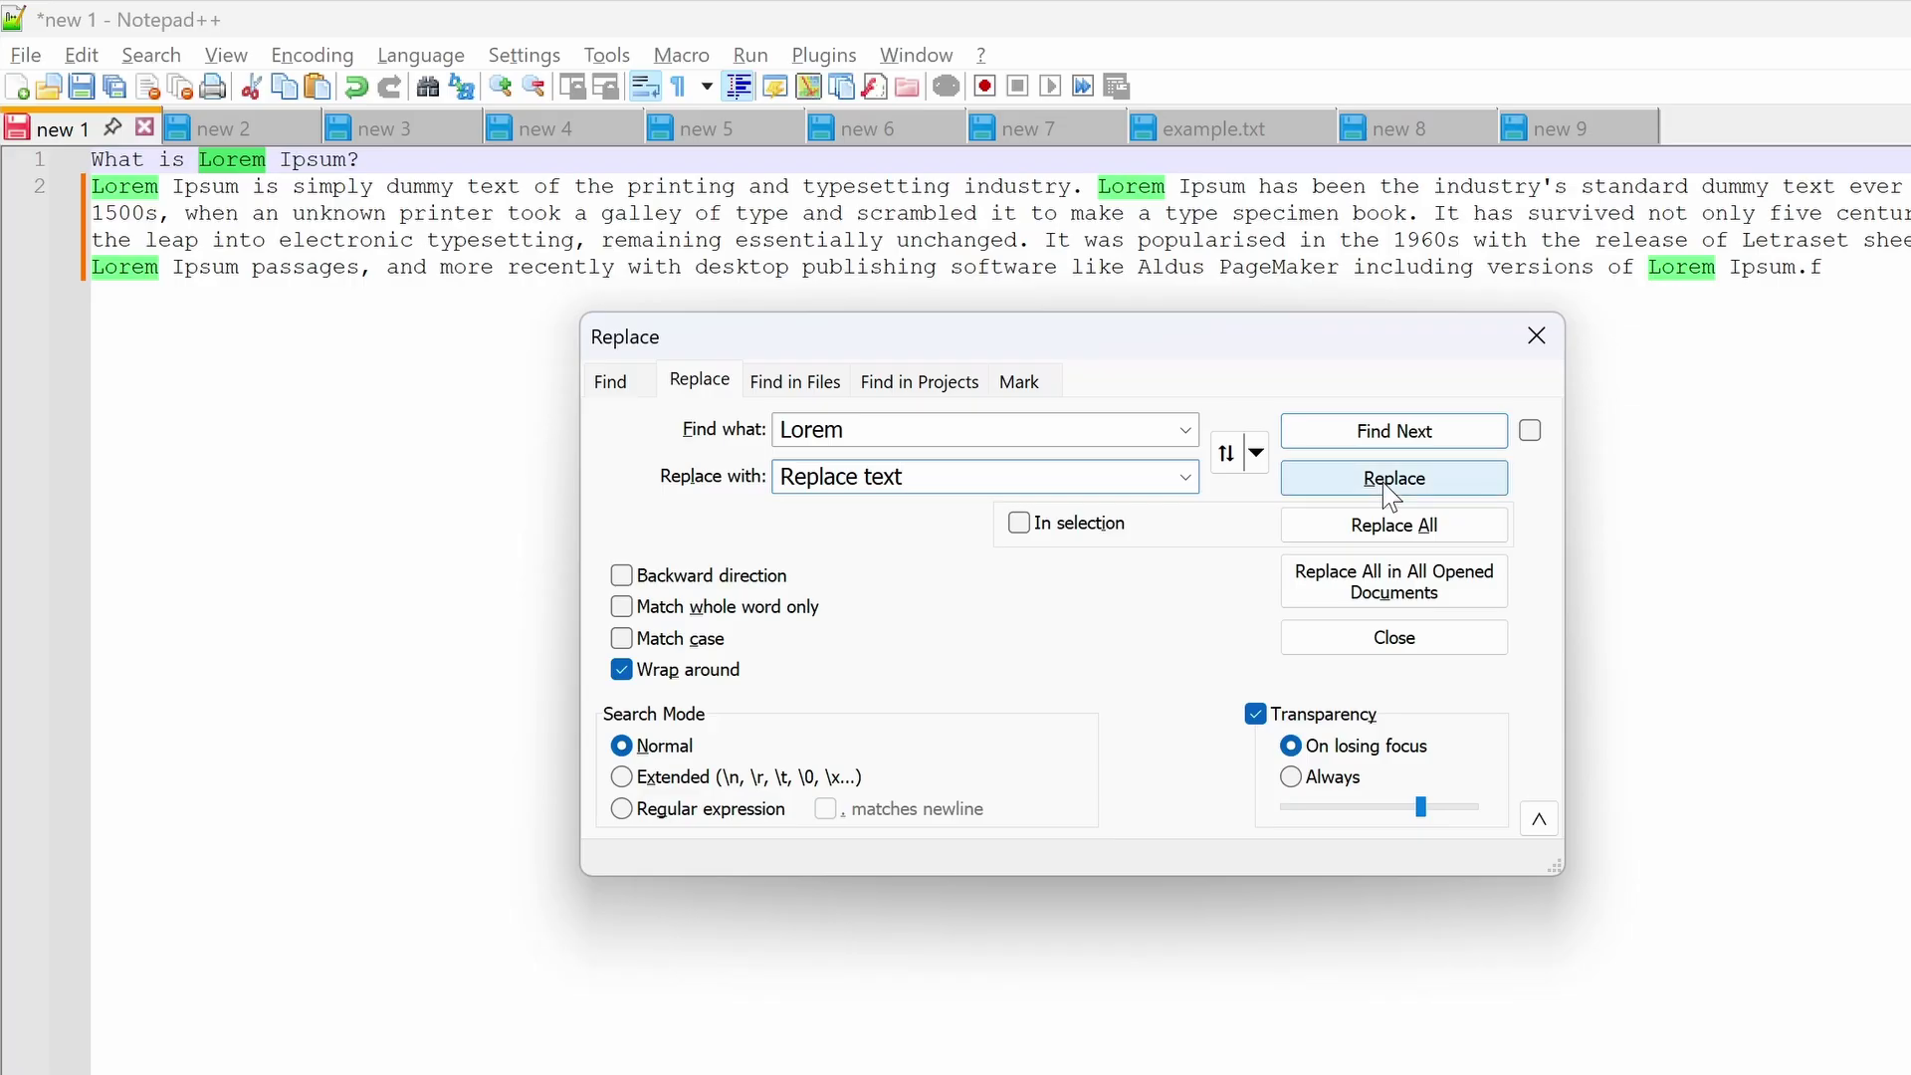
pyautogui.click(1389, 481)
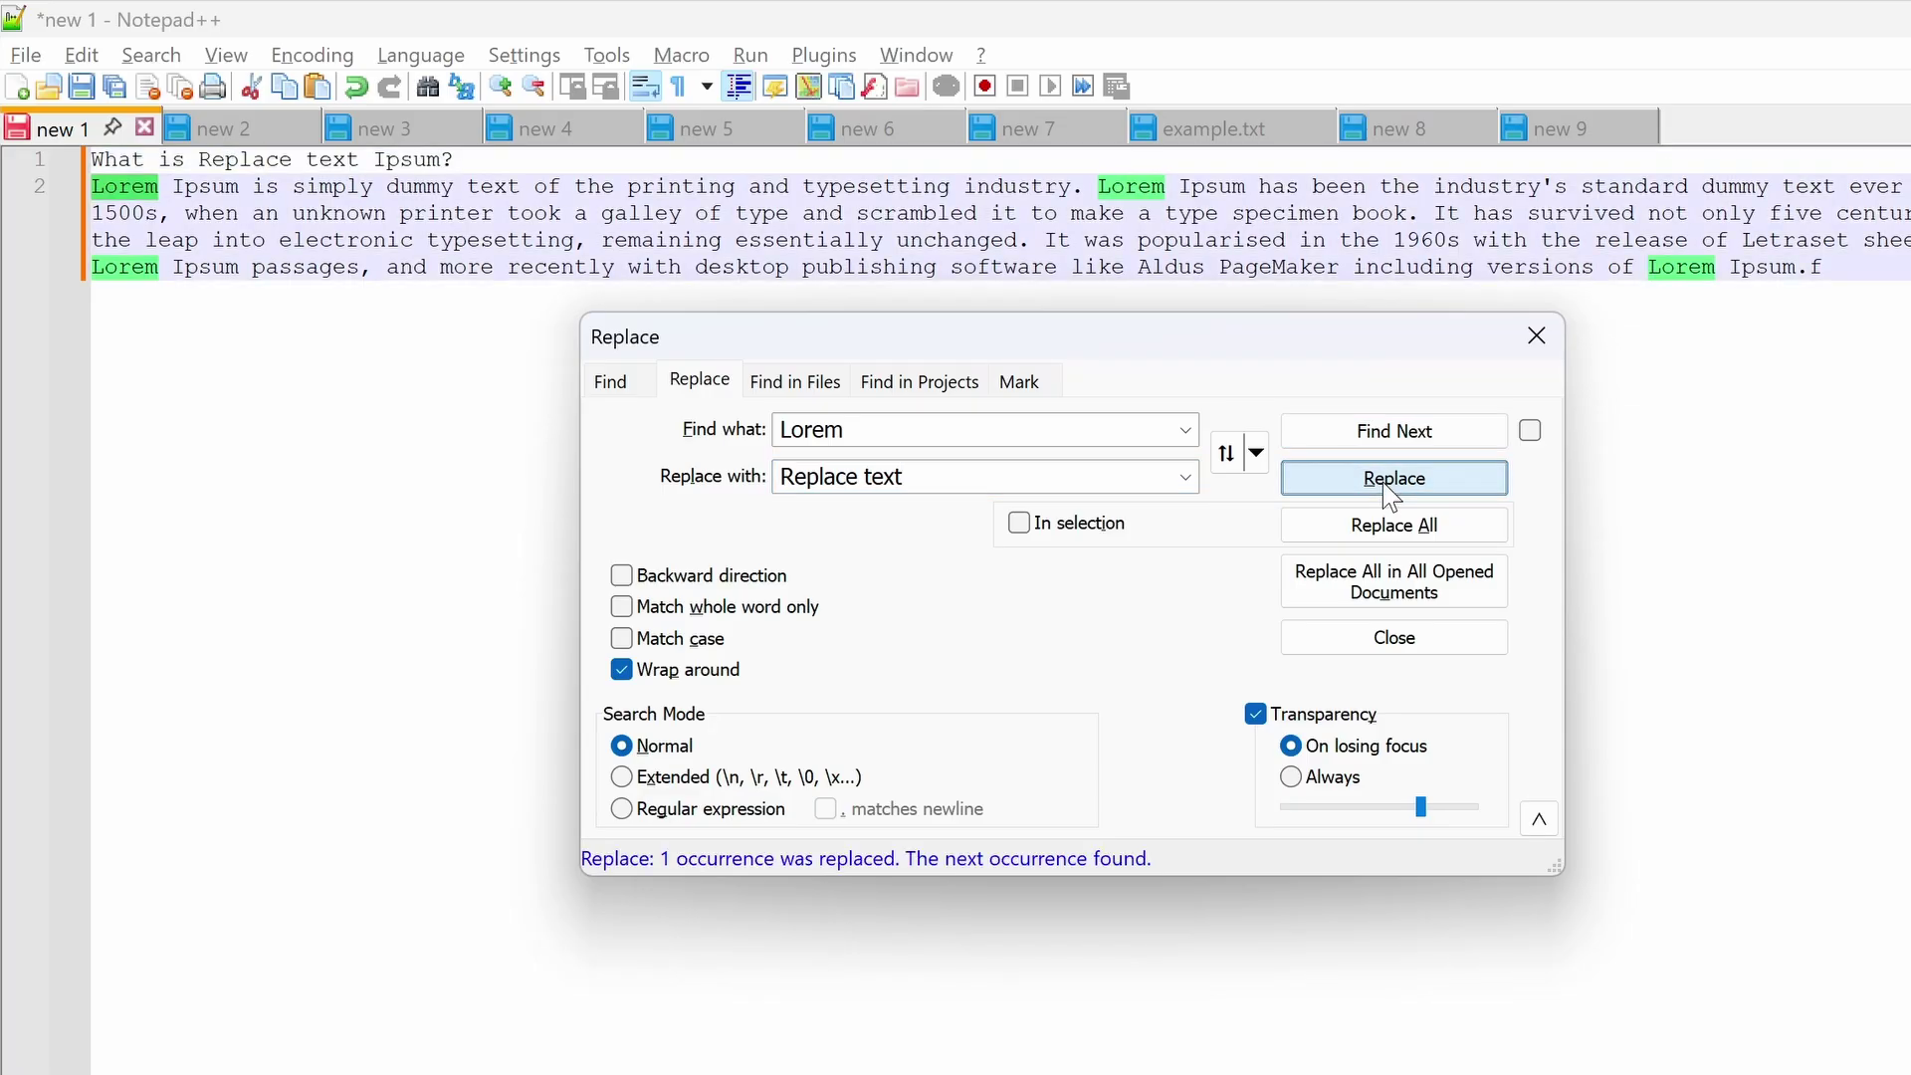
pyautogui.click(1407, 532)
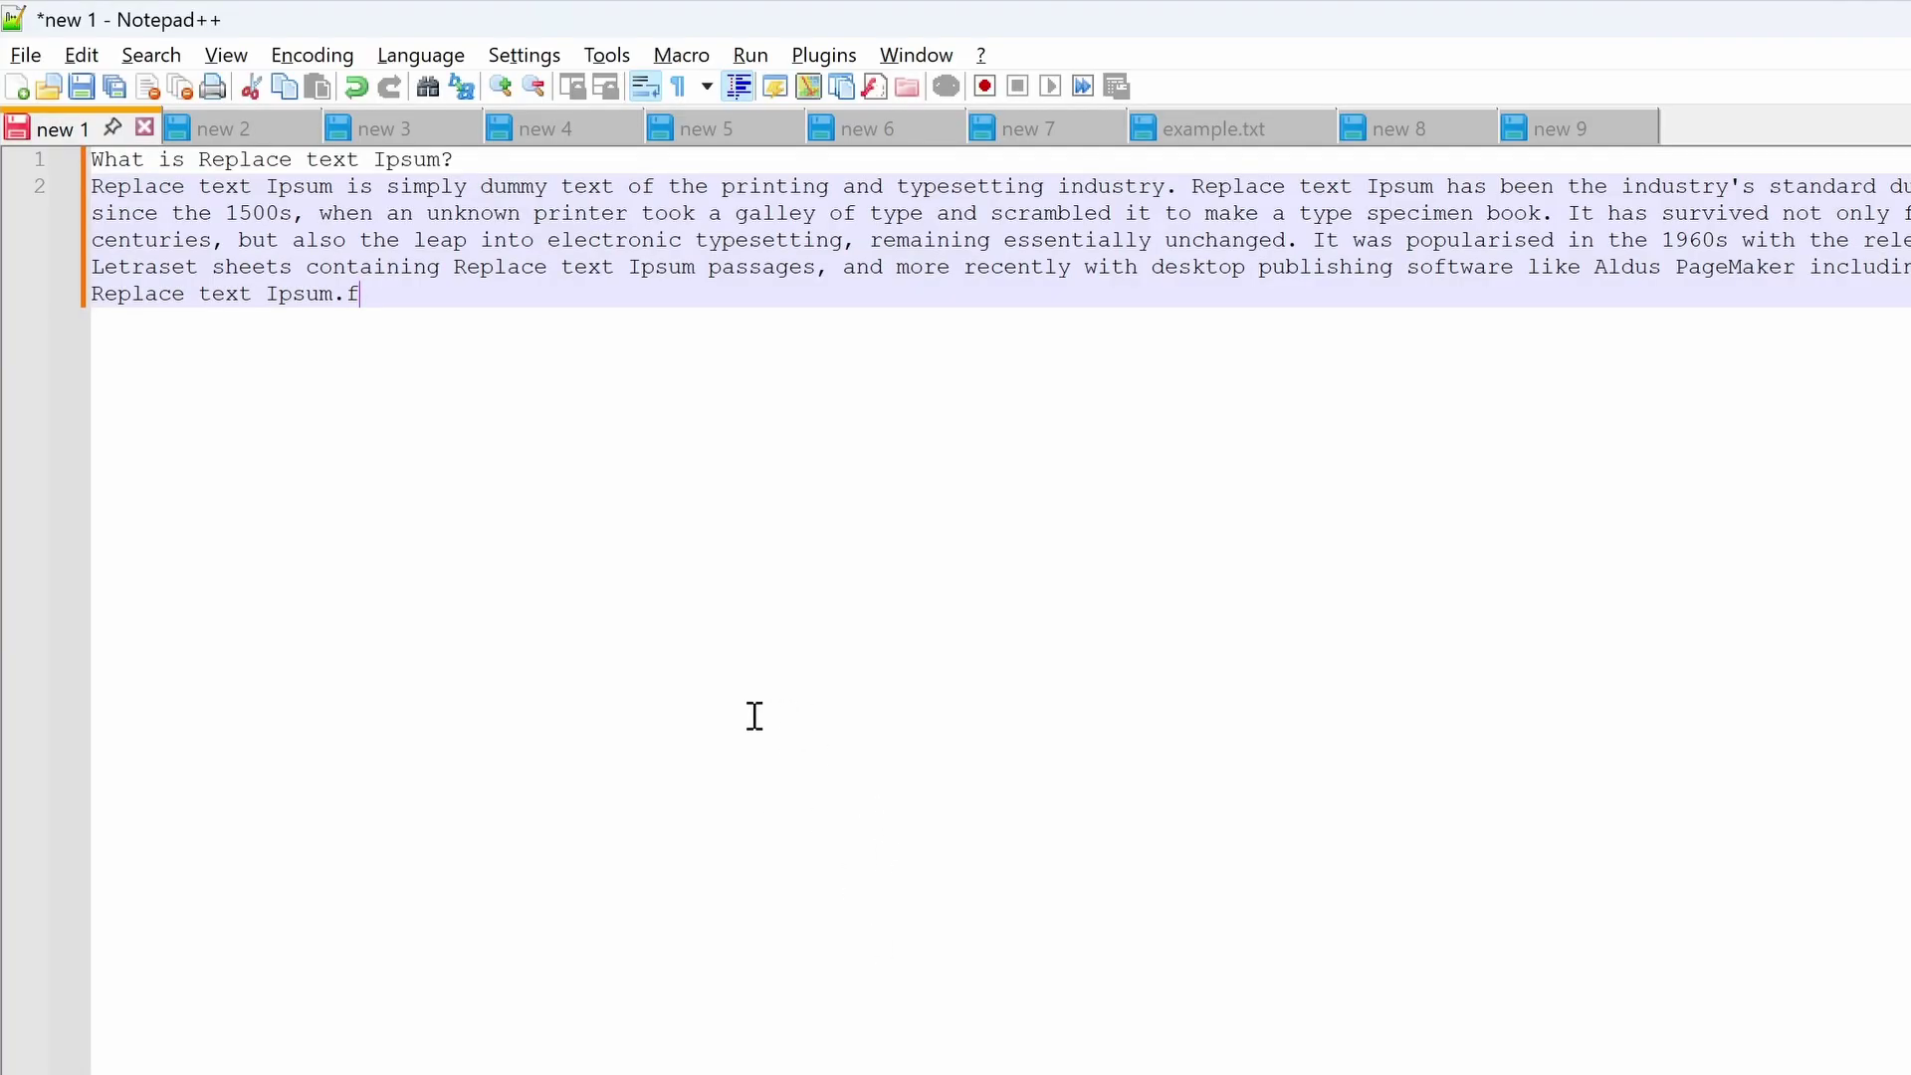
# Preview the Bespin and Black board themes in the Style Configurator, then save Choco.
pyautogui.click(525, 55)
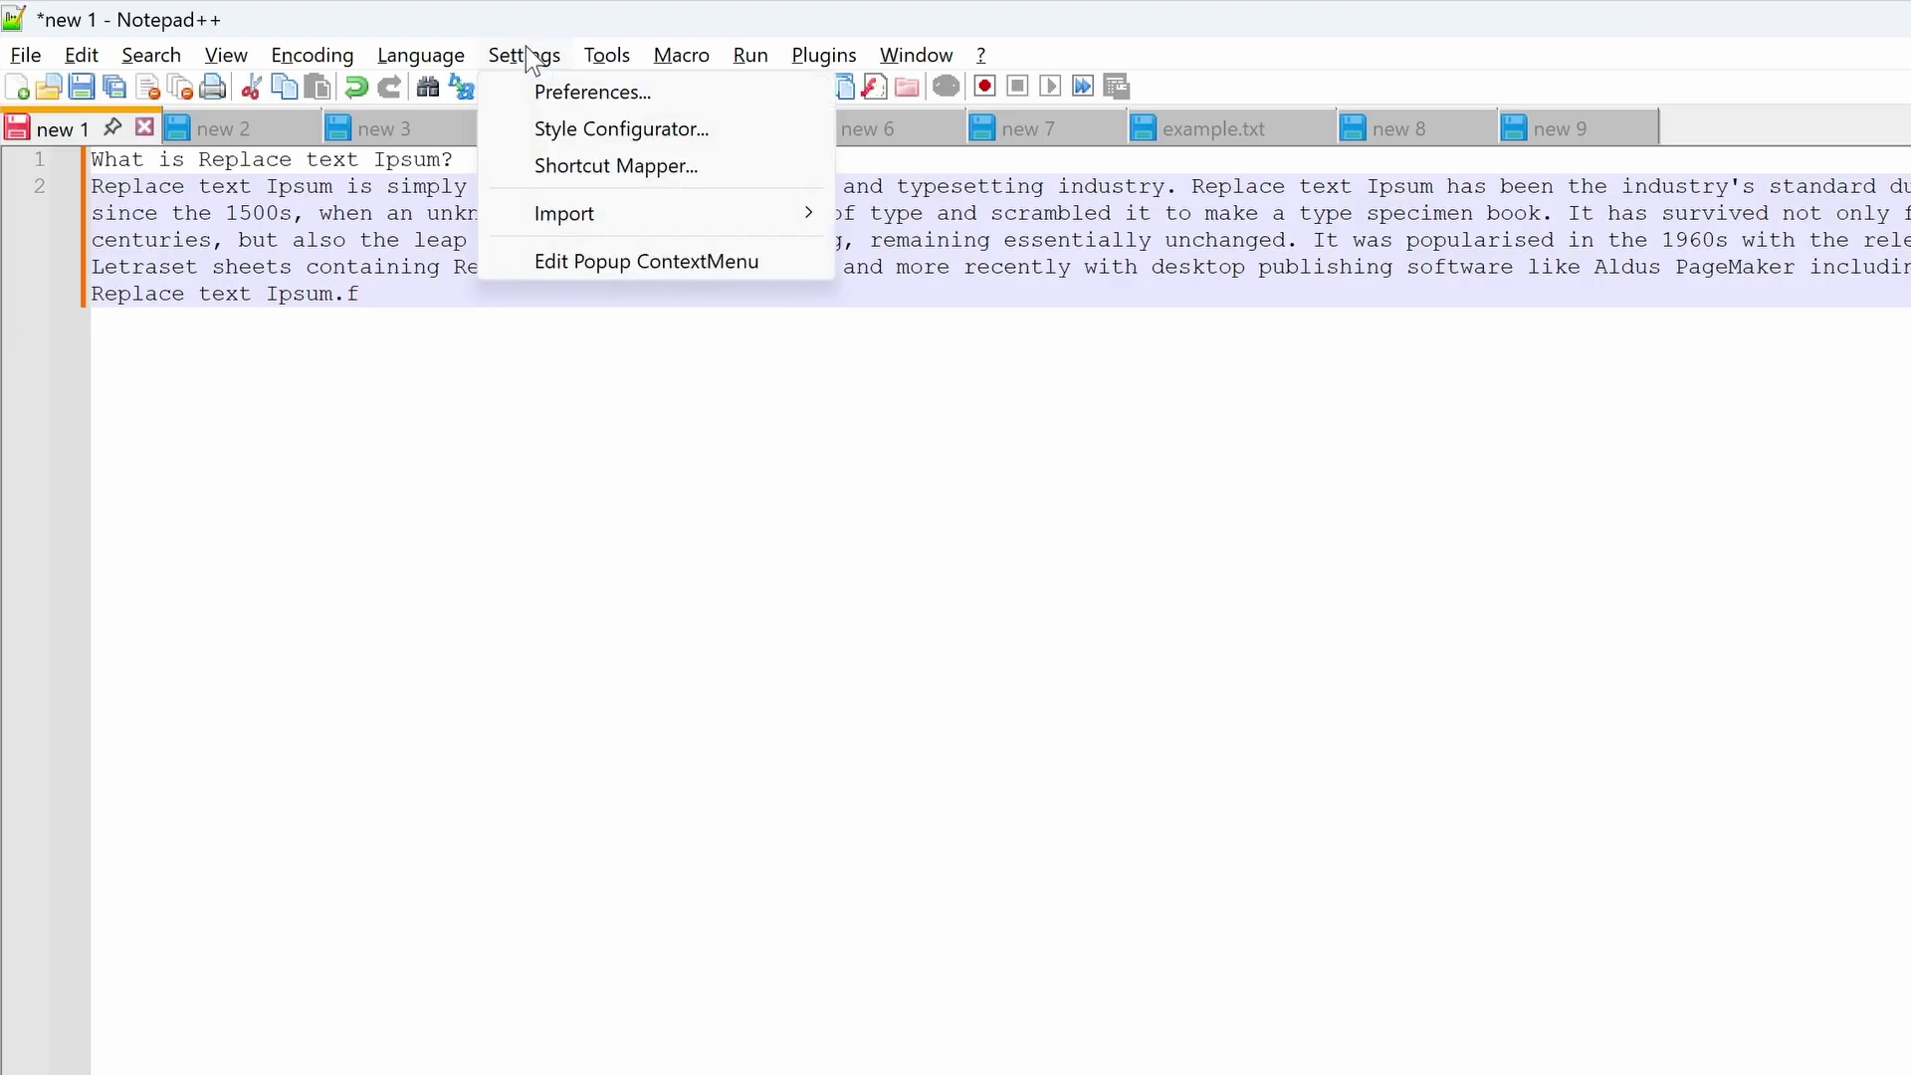
pyautogui.click(576, 138)
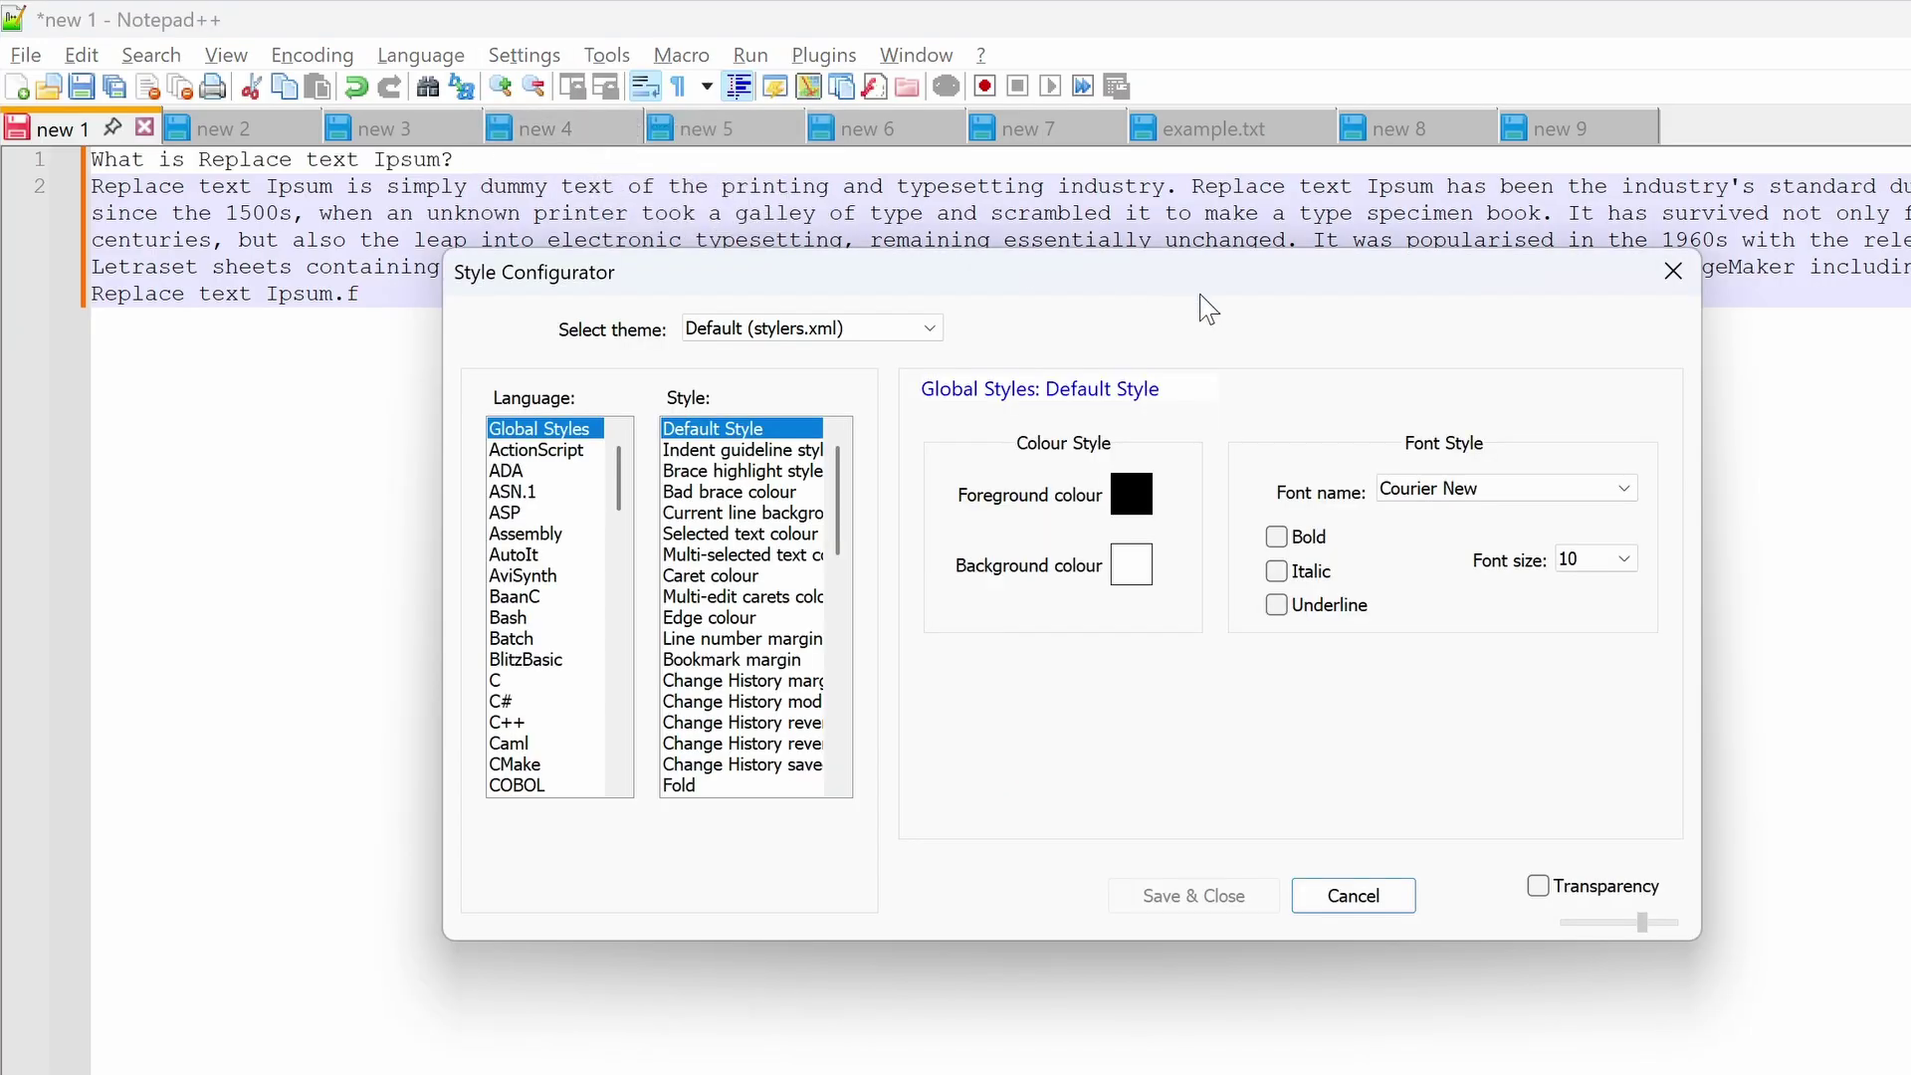
pyautogui.click(872, 329)
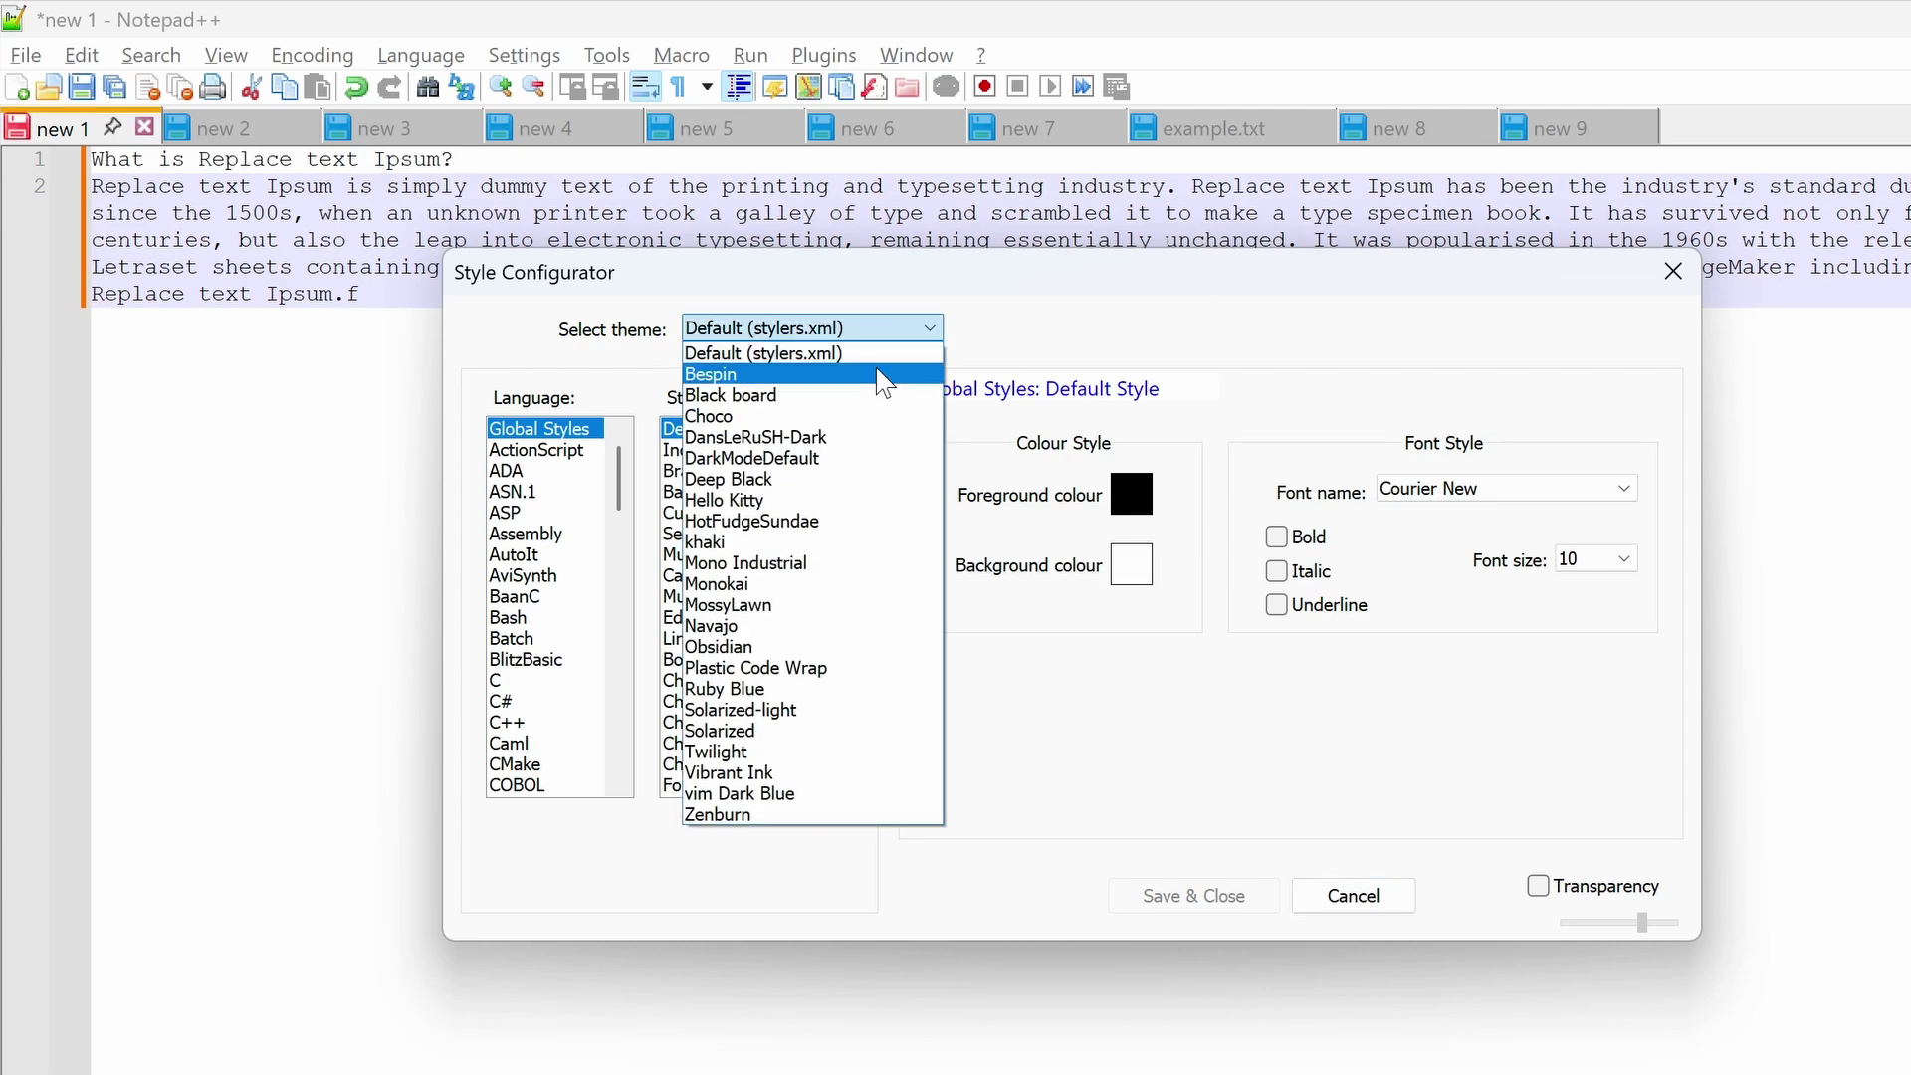
pyautogui.click(881, 376)
pyautogui.click(891, 331)
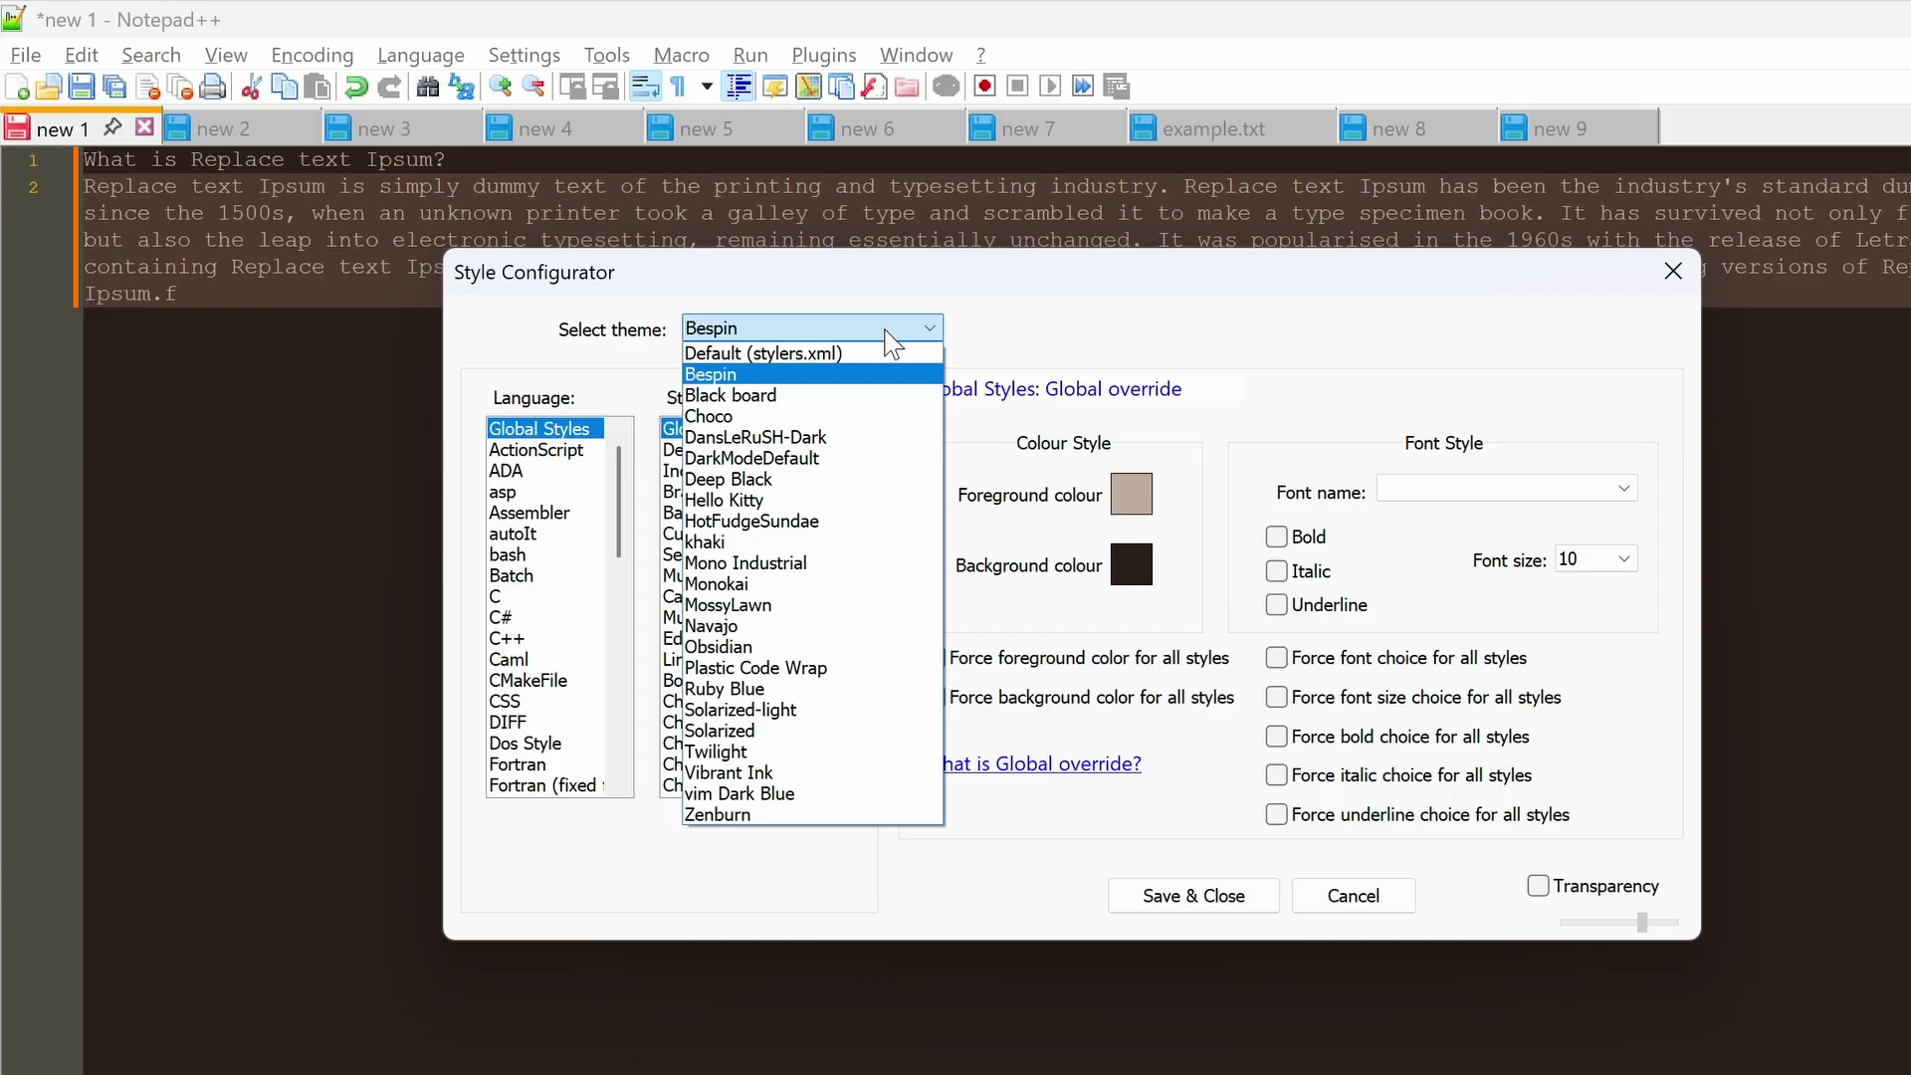
pyautogui.click(881, 395)
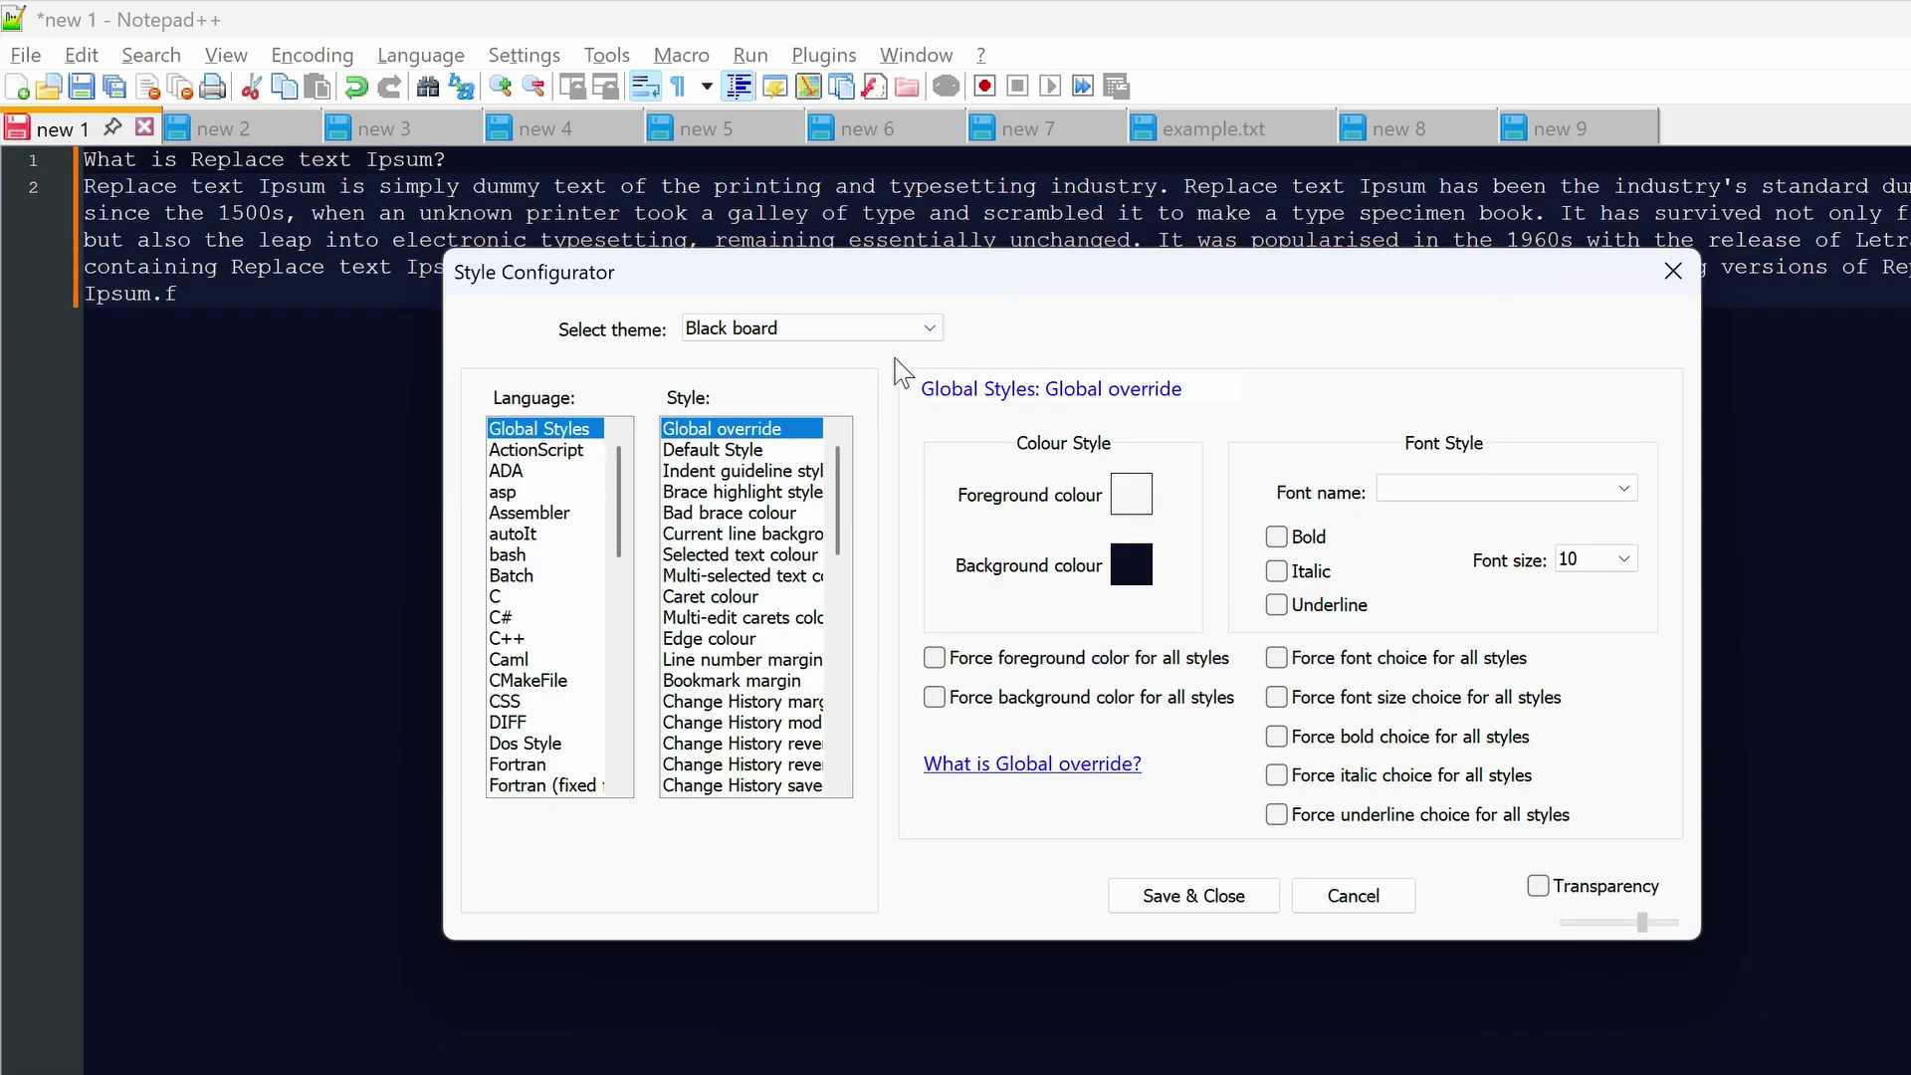
pyautogui.click(883, 328)
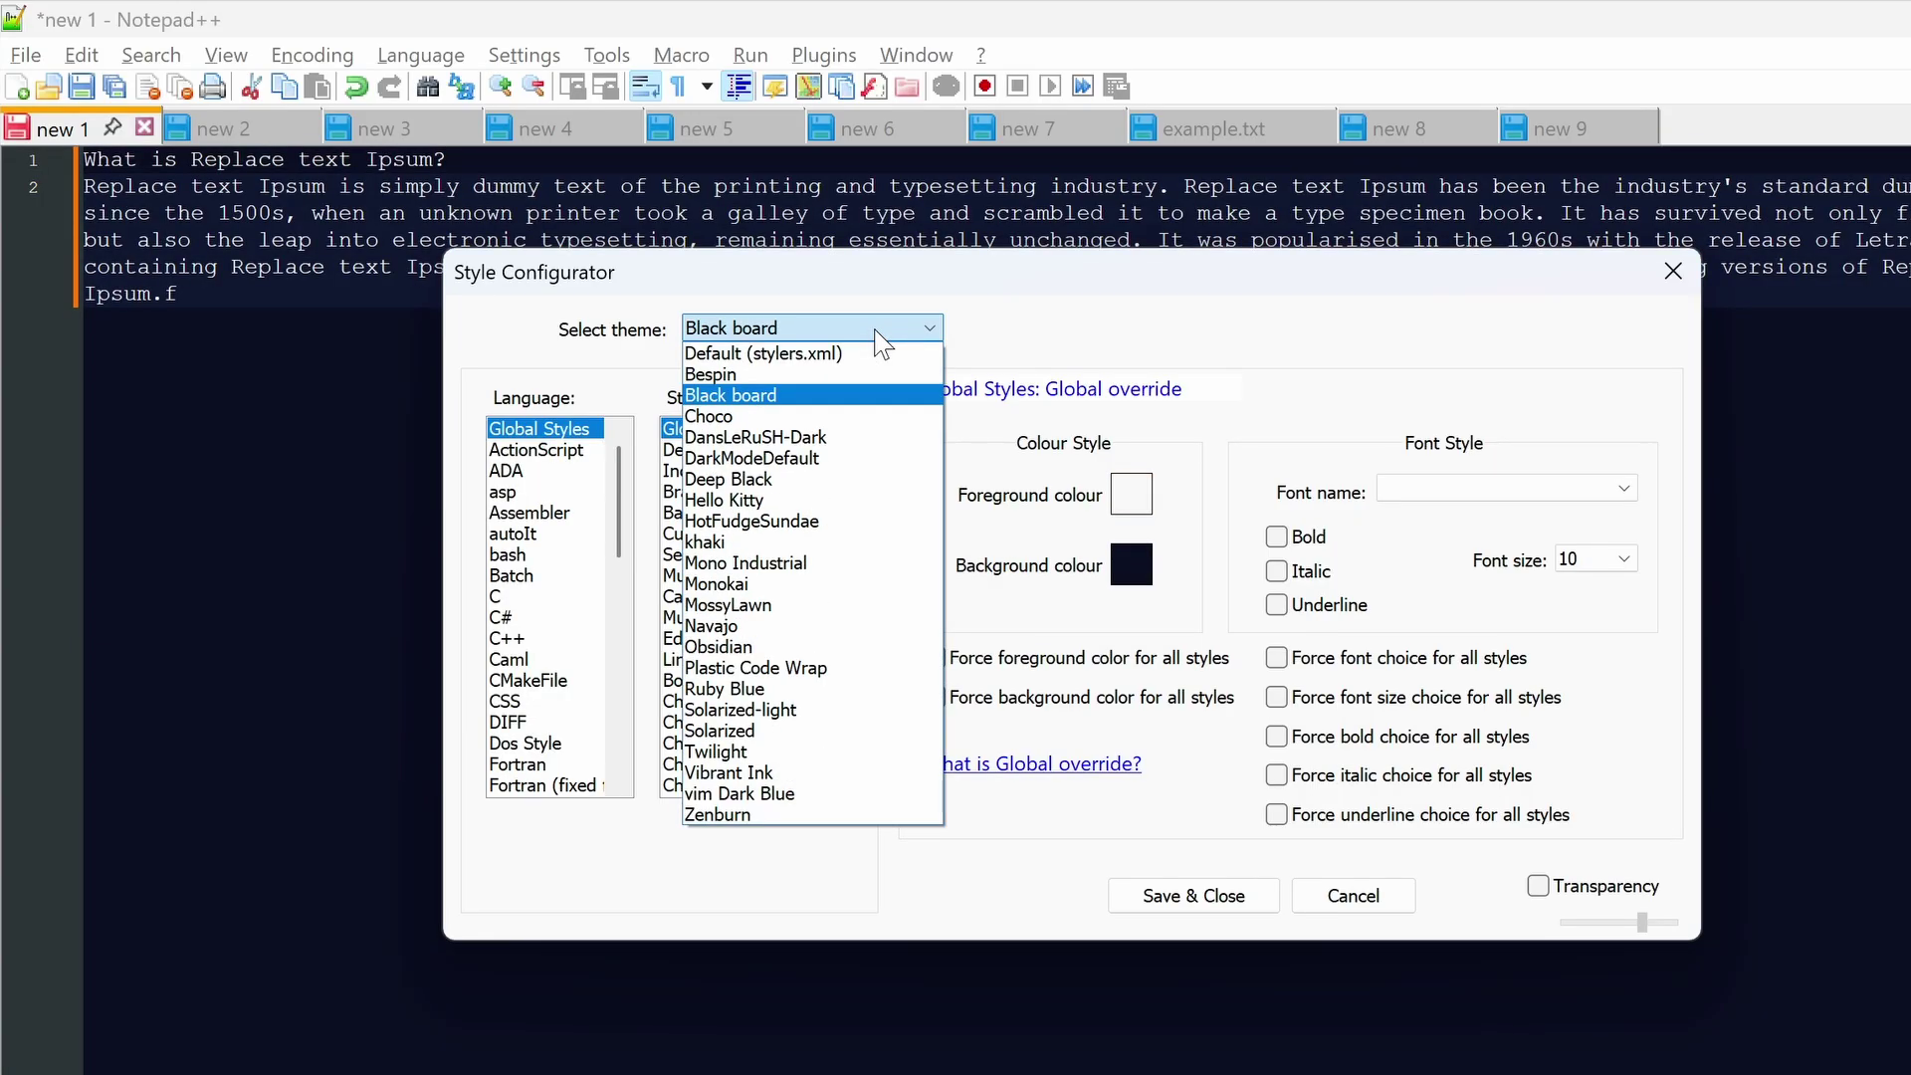
pyautogui.click(877, 419)
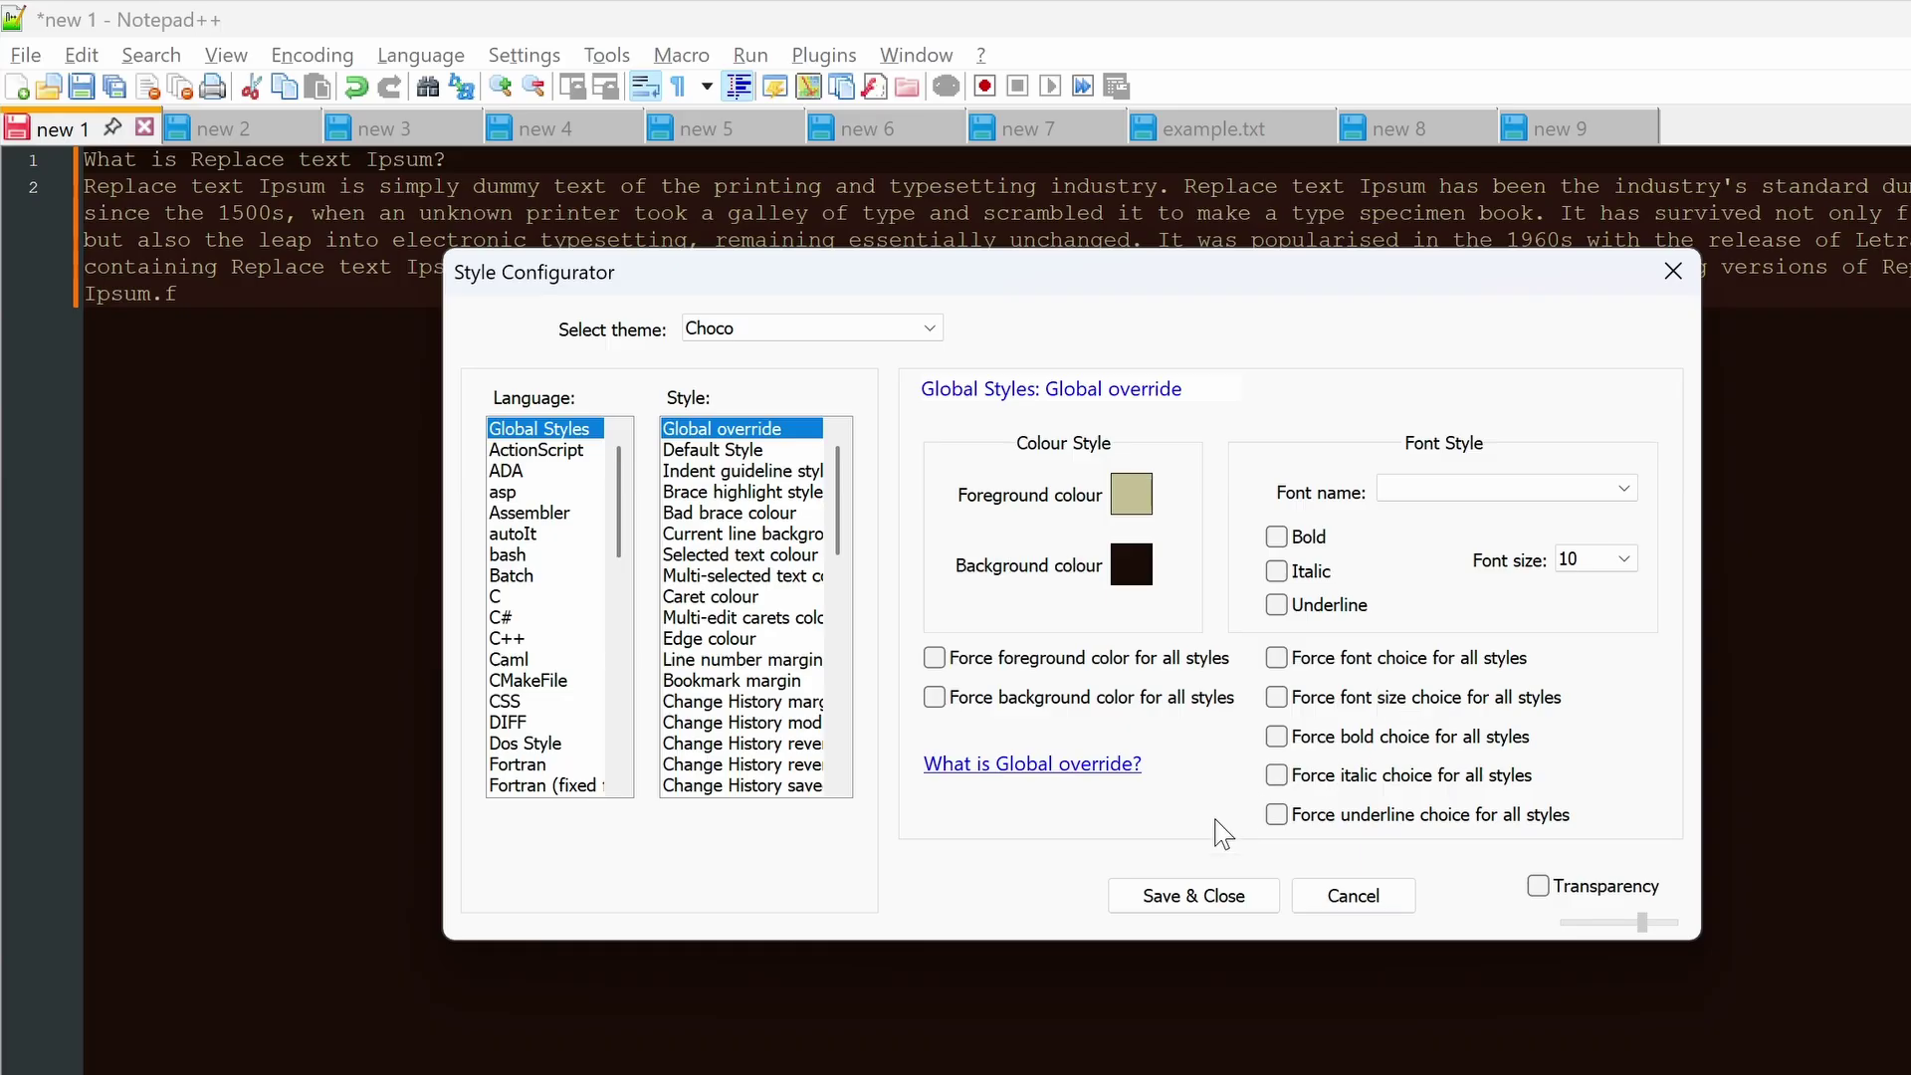
pyautogui.click(1195, 897)
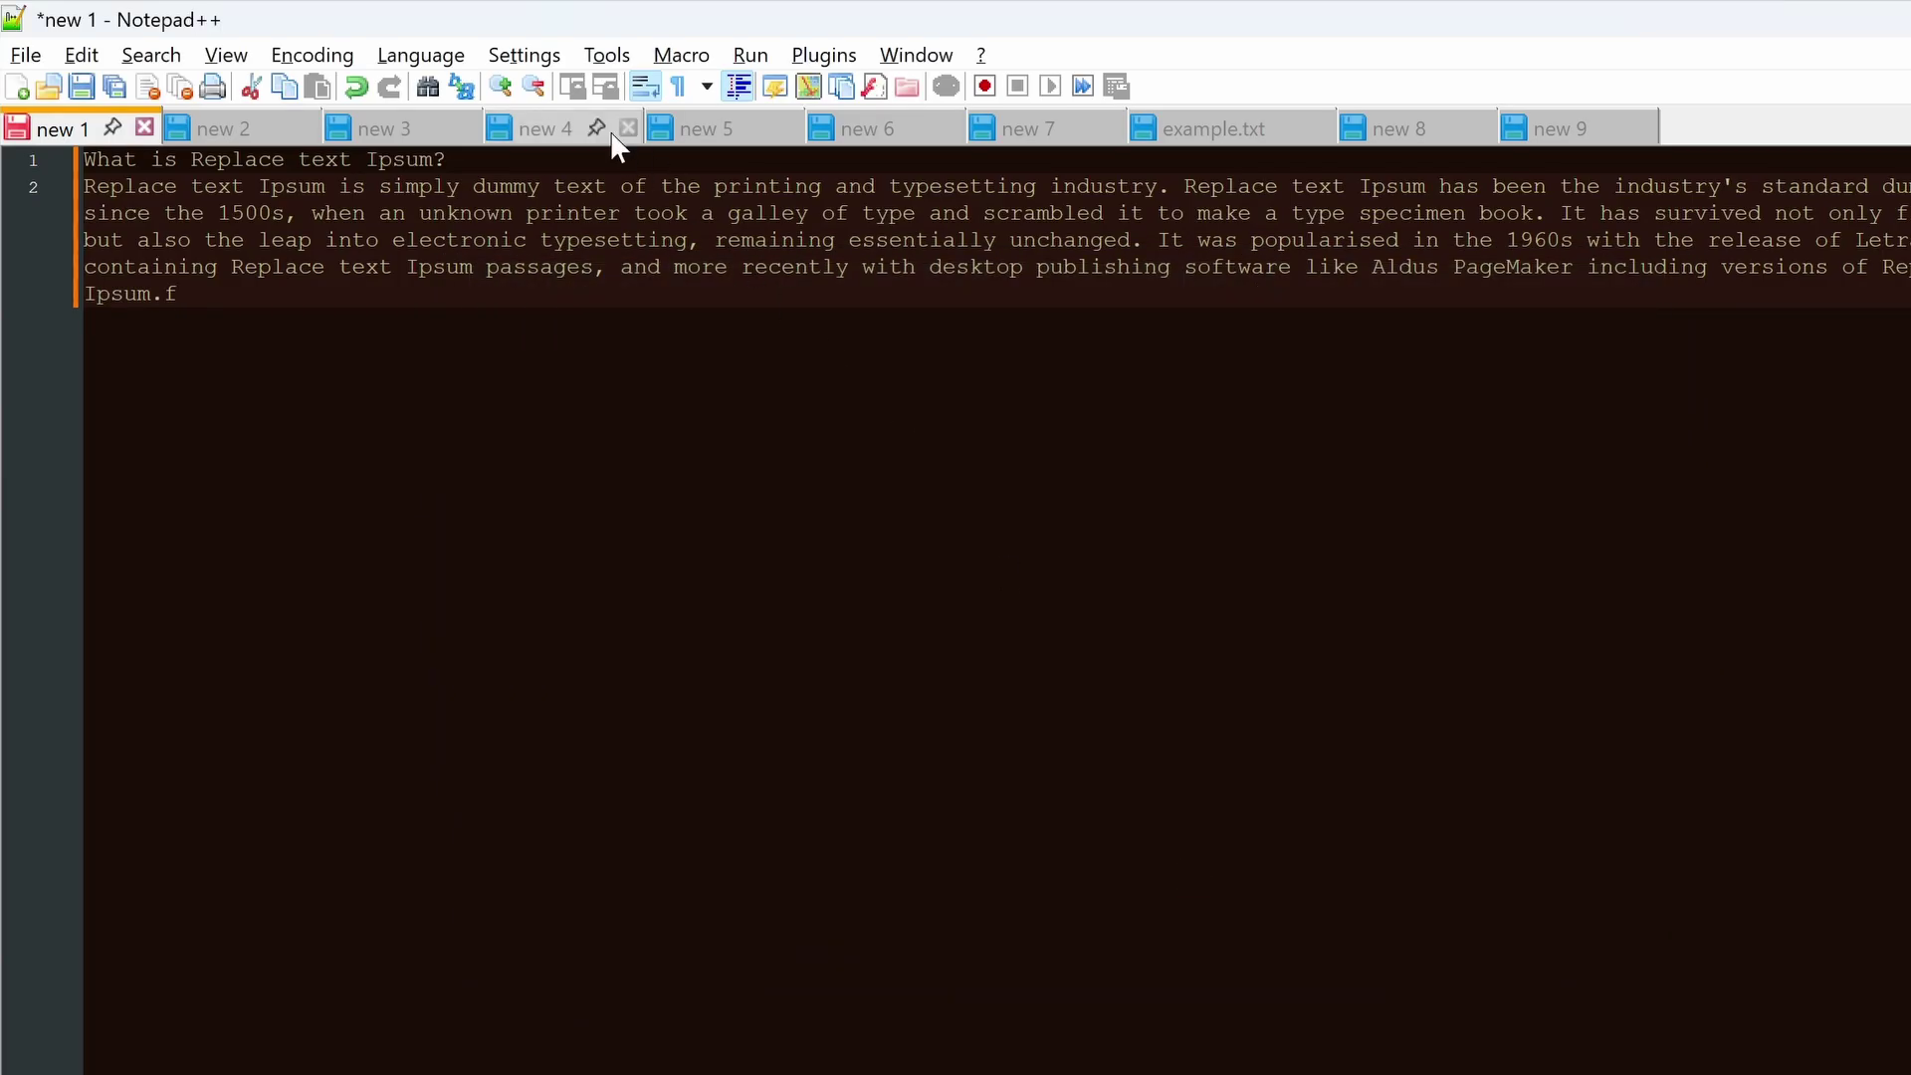
# Set the Choco theme's global font size to 12 in the Style Configurator.
pyautogui.click(524, 56)
pyautogui.click(621, 129)
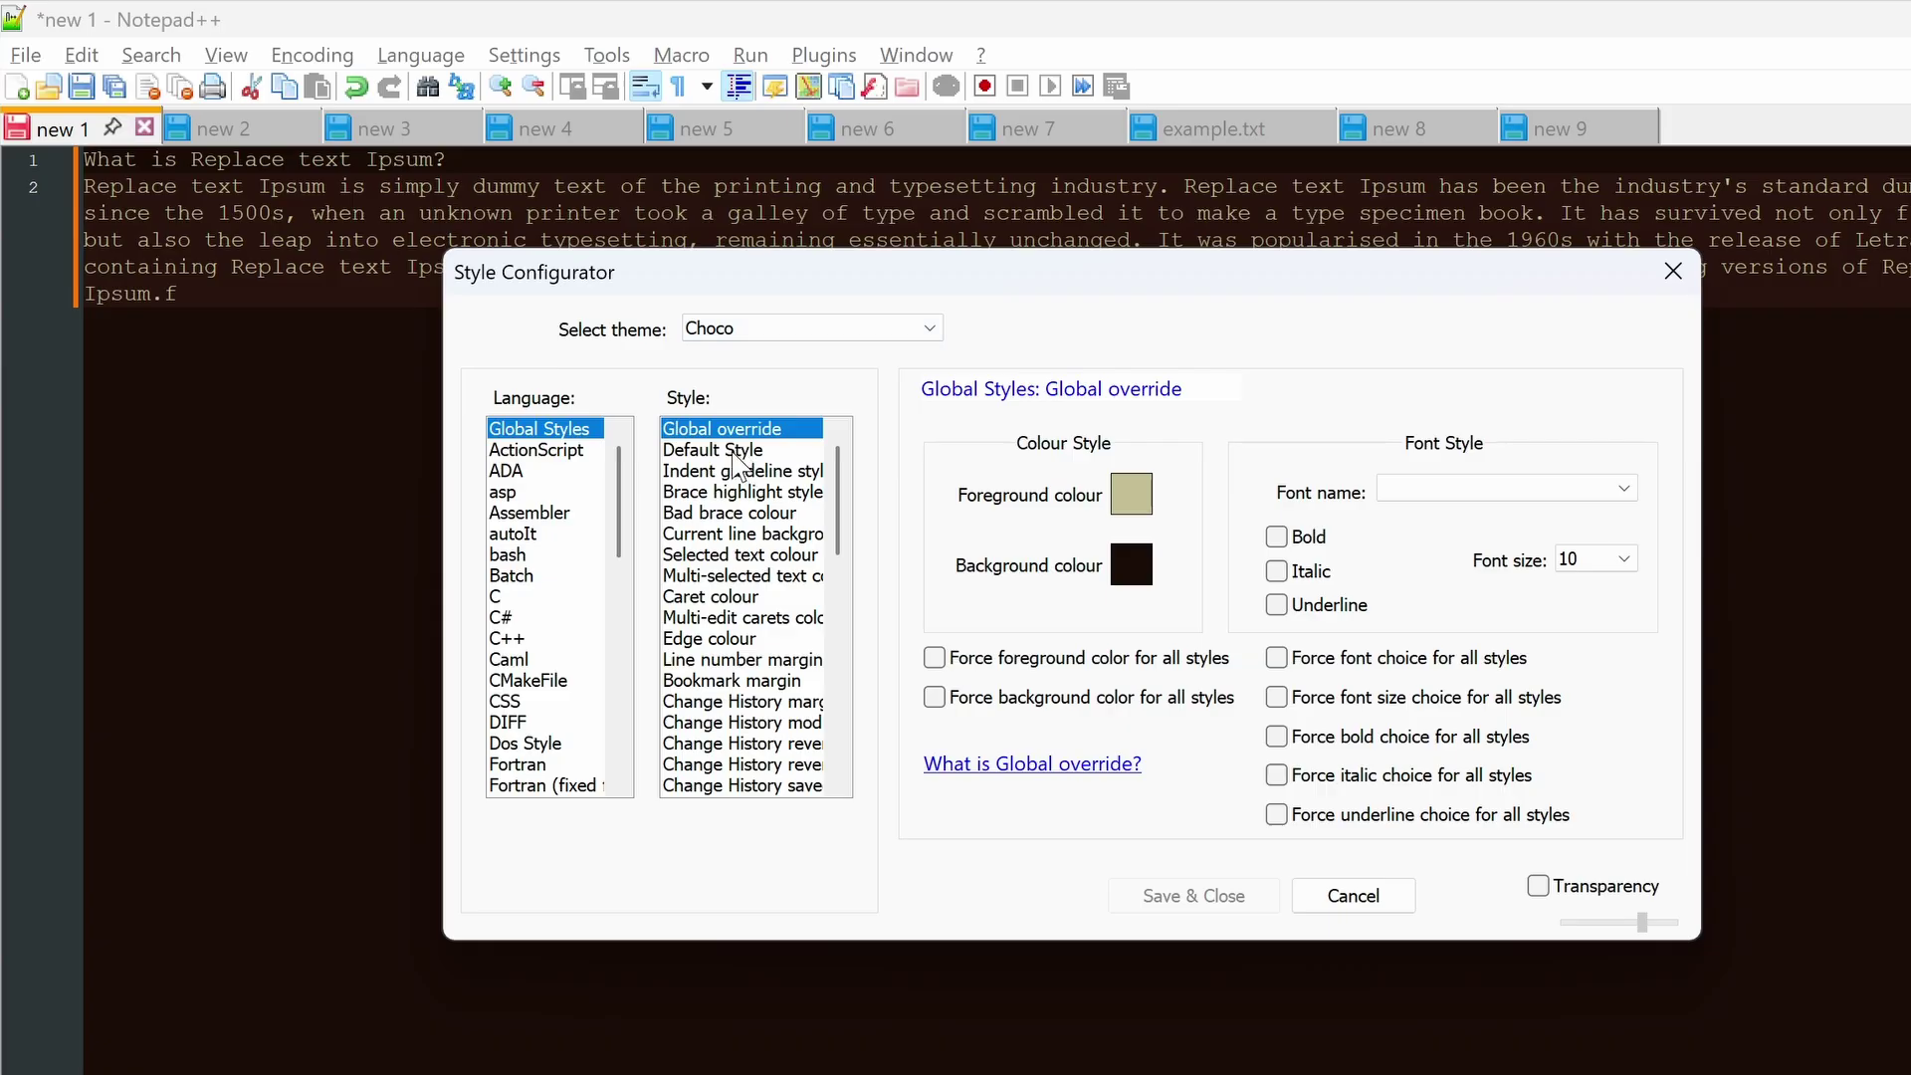
pyautogui.click(1620, 560)
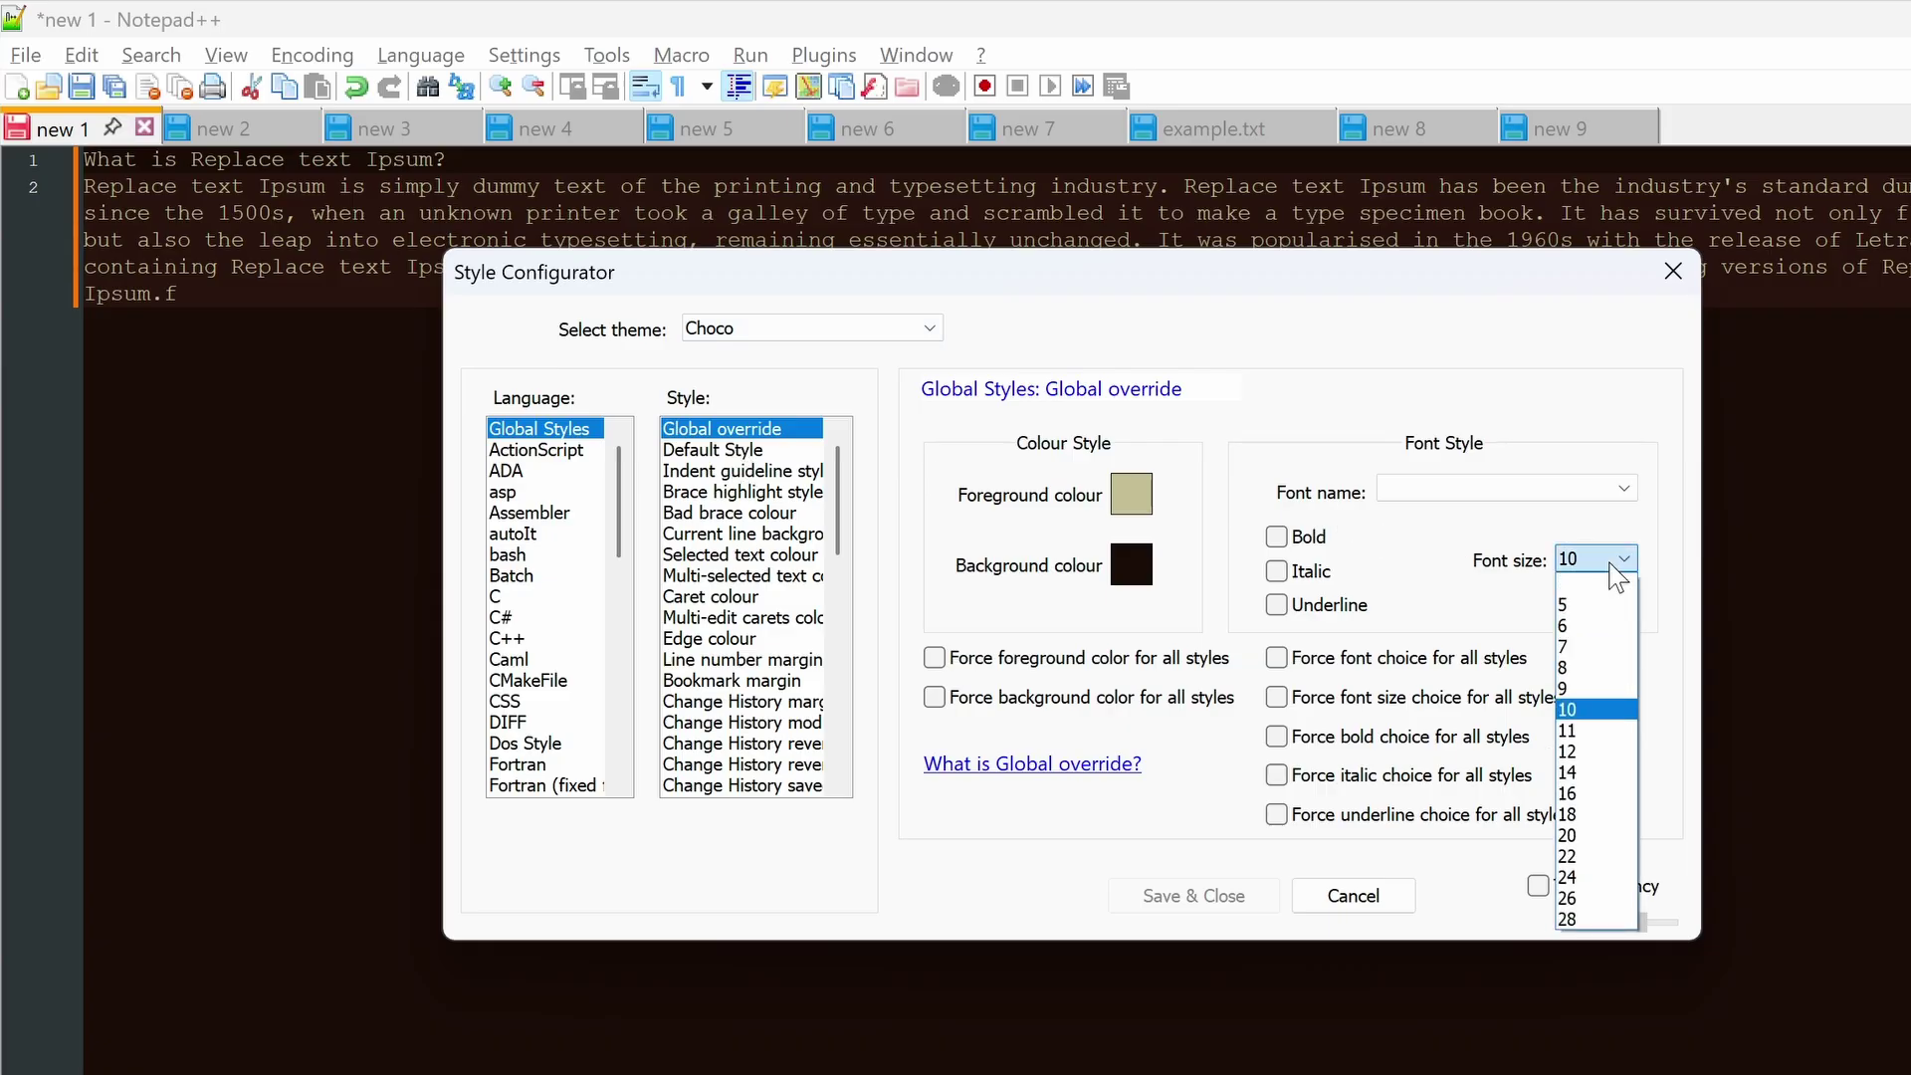
pyautogui.click(1568, 752)
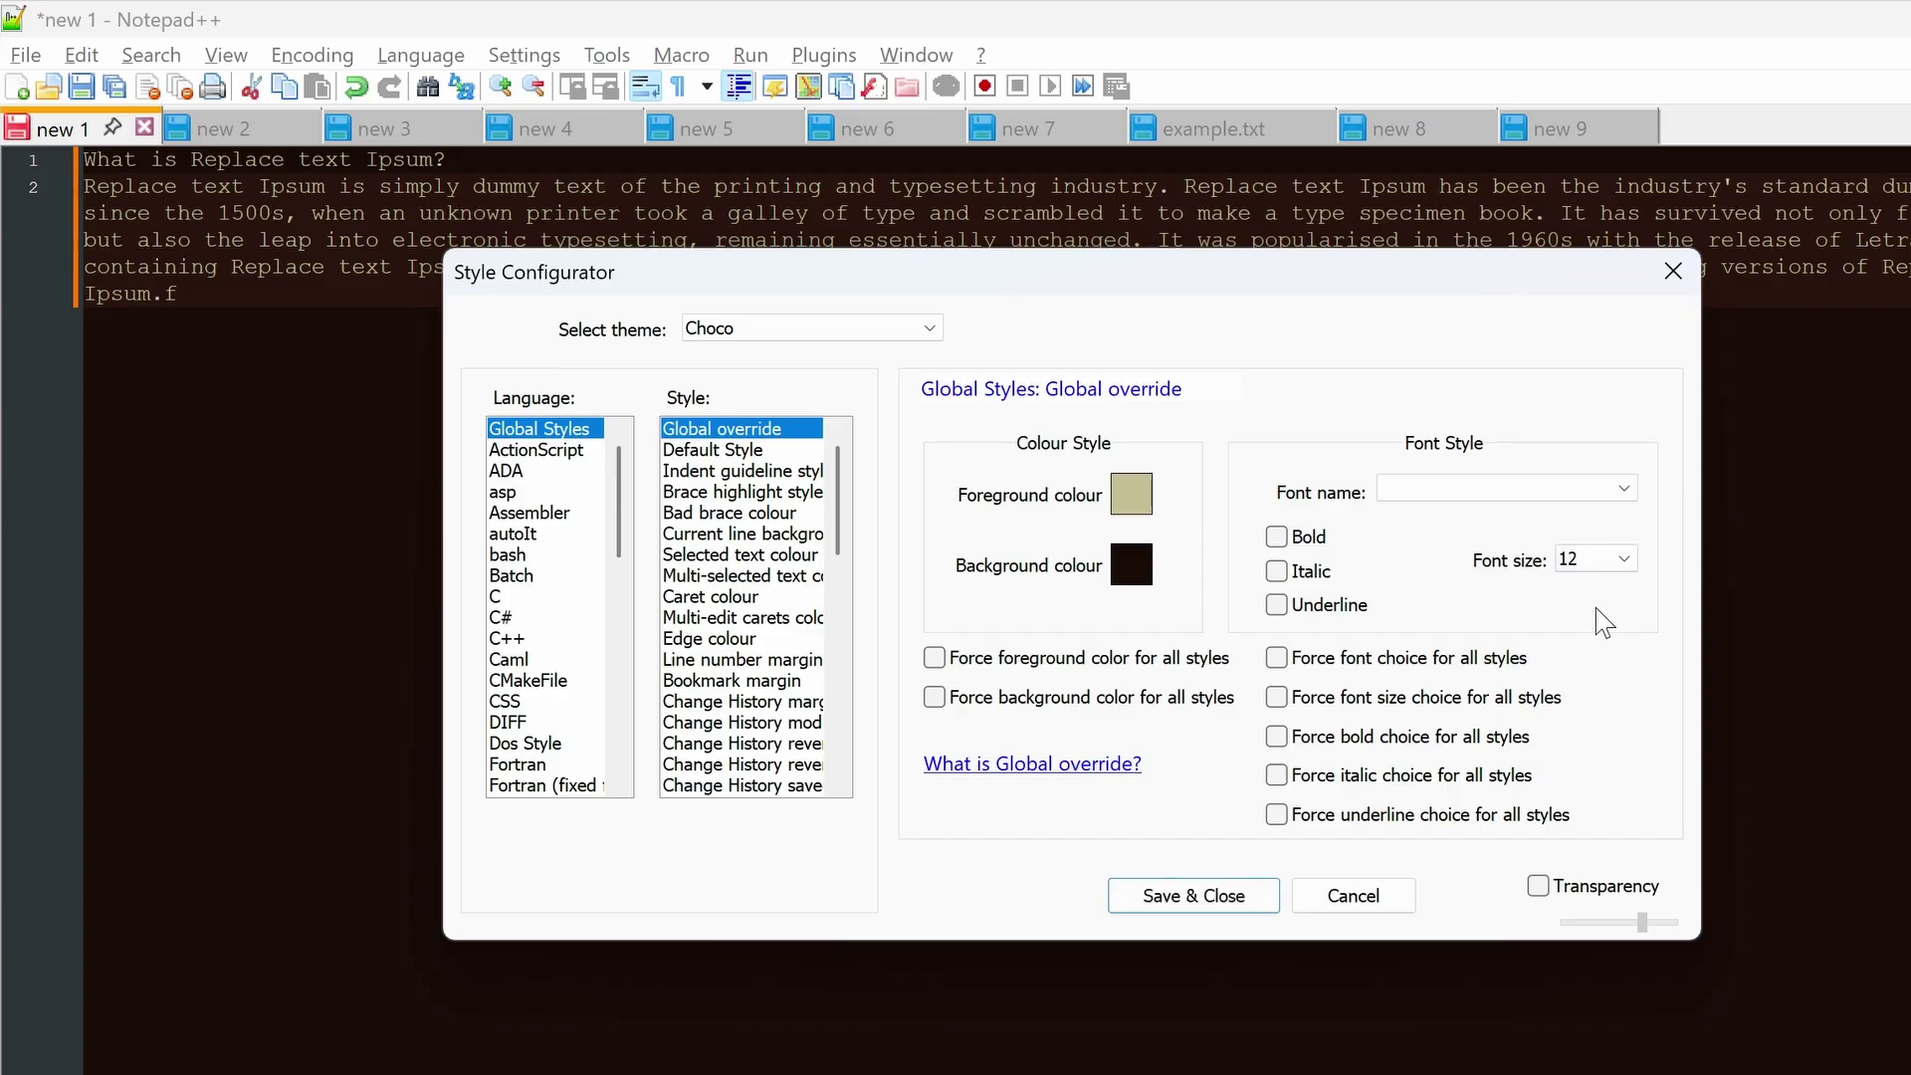
pyautogui.click(1597, 560)
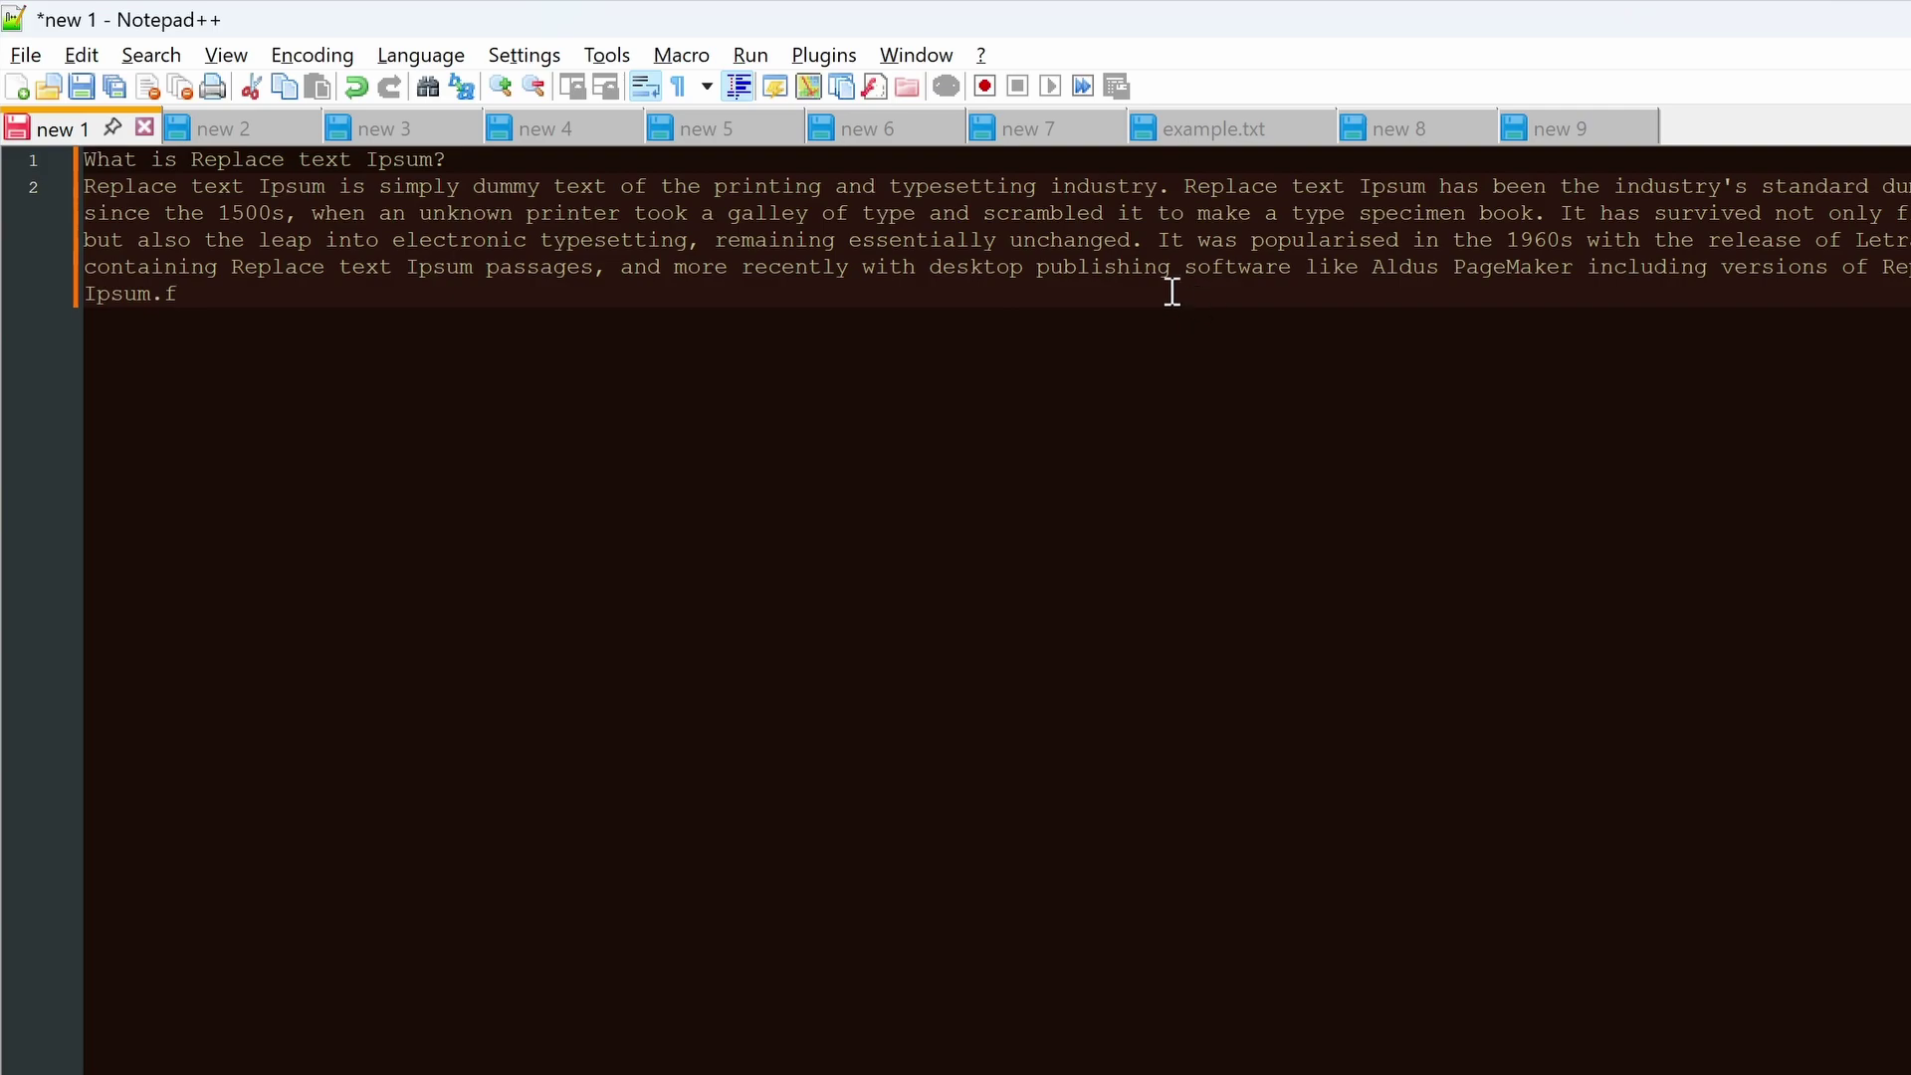
# Search Plugins Admin for 'compare', tick the Compare plugin, and install it.
pyautogui.click(824, 56)
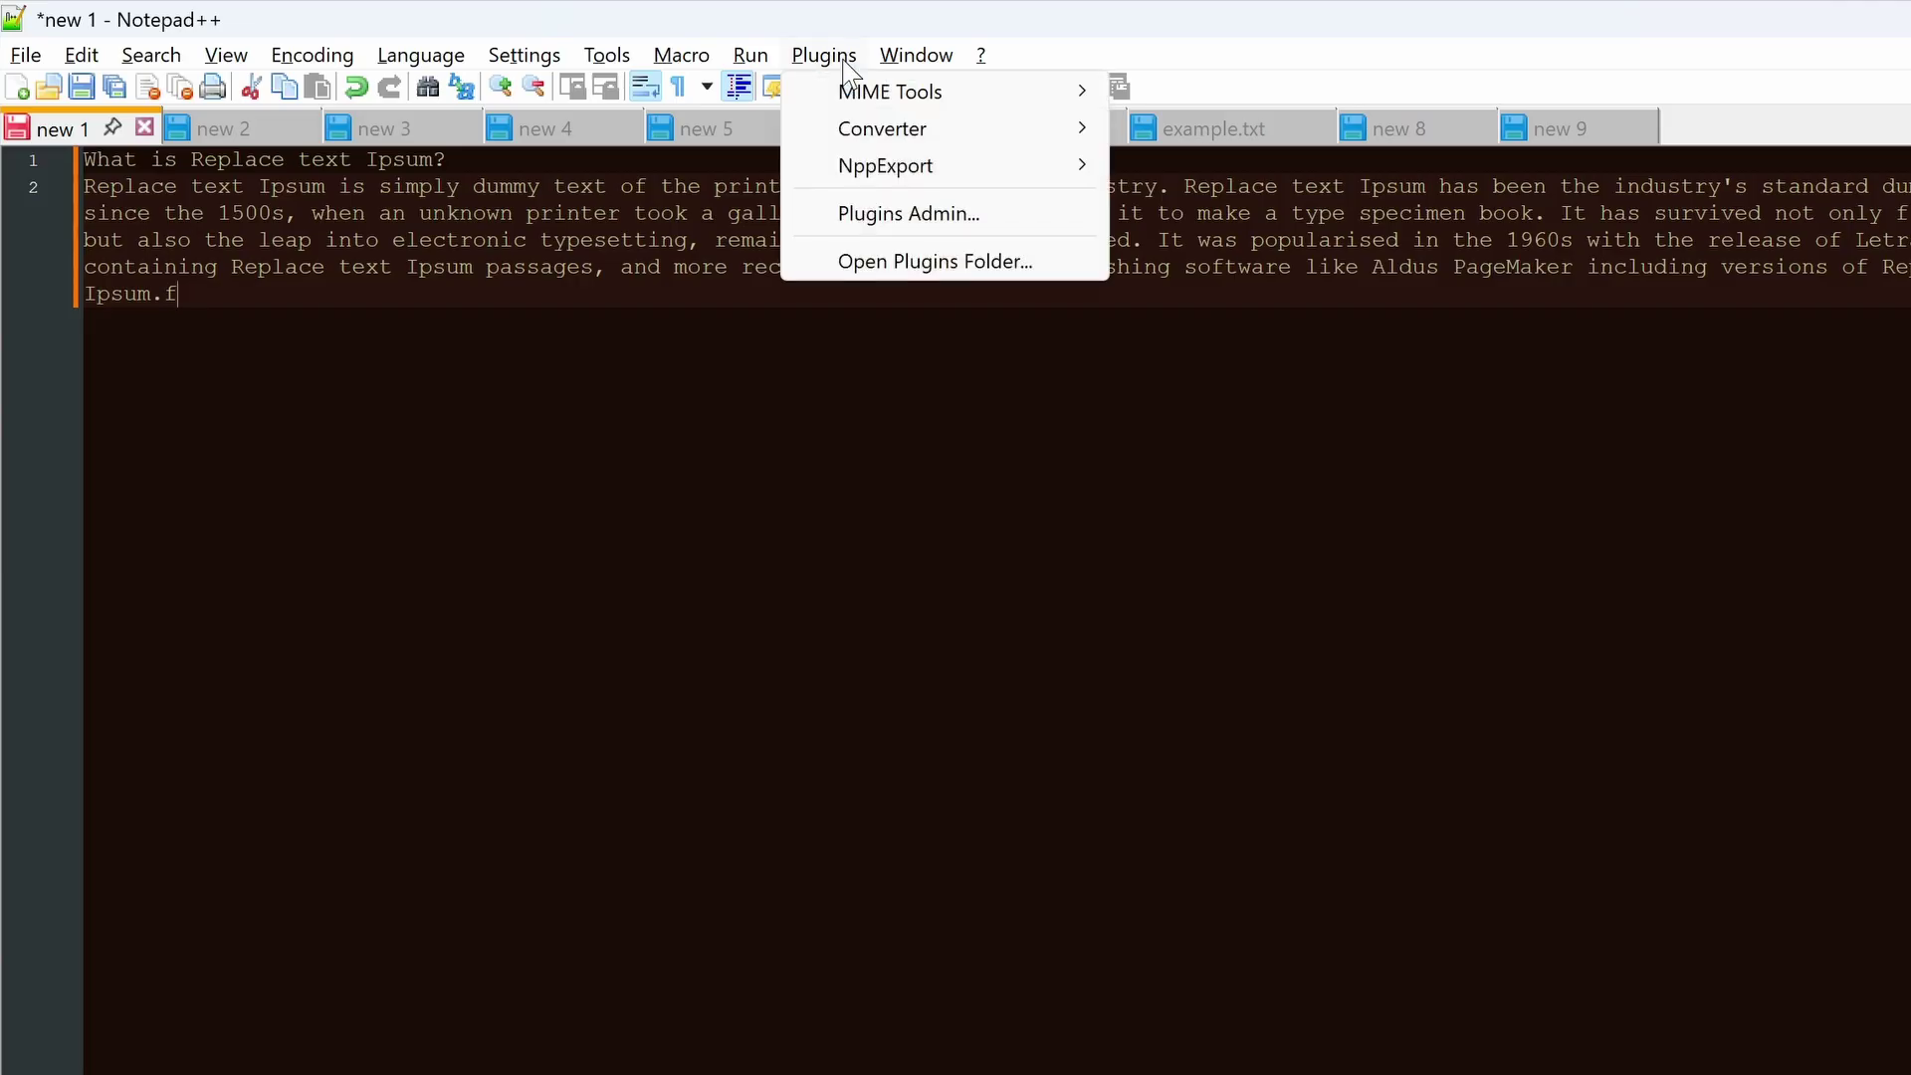
pyautogui.click(997, 224)
pyautogui.click(783, 330)
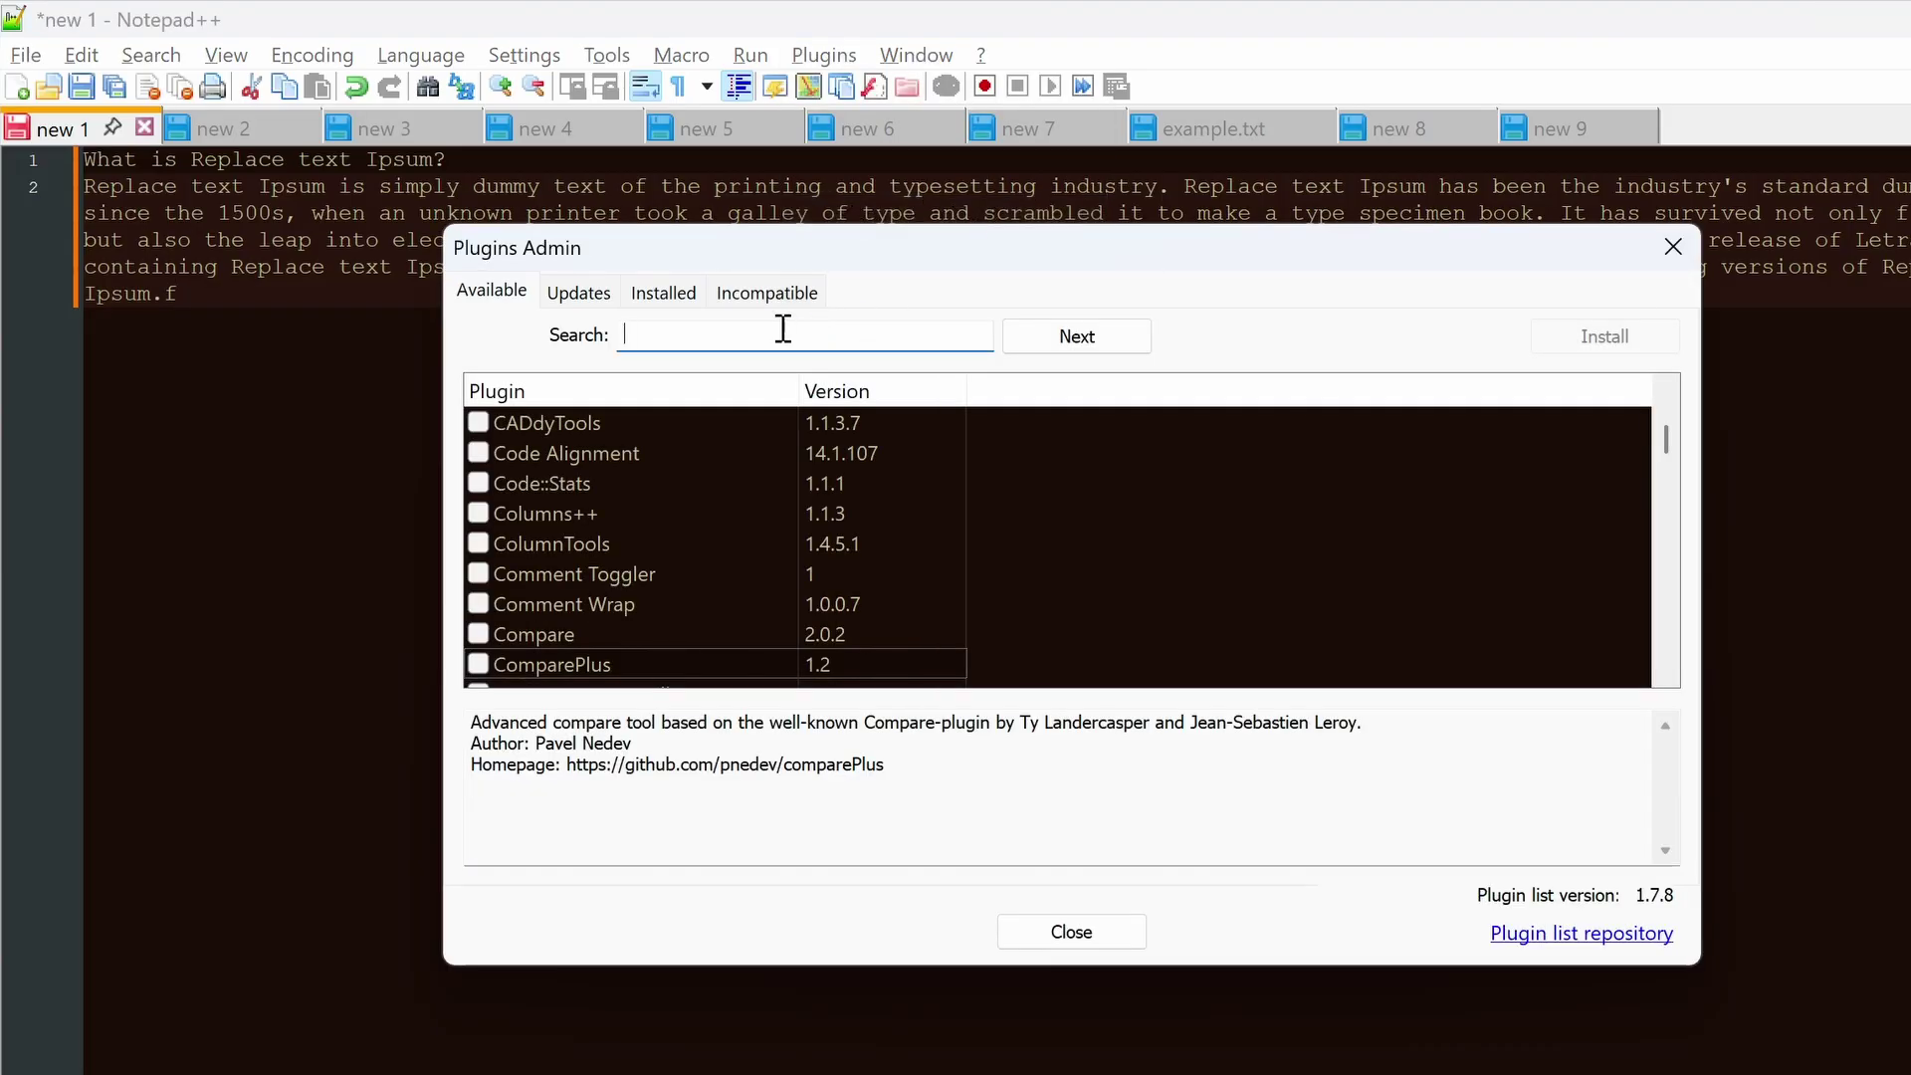
pyautogui.write('compare')
pyautogui.click(1098, 340)
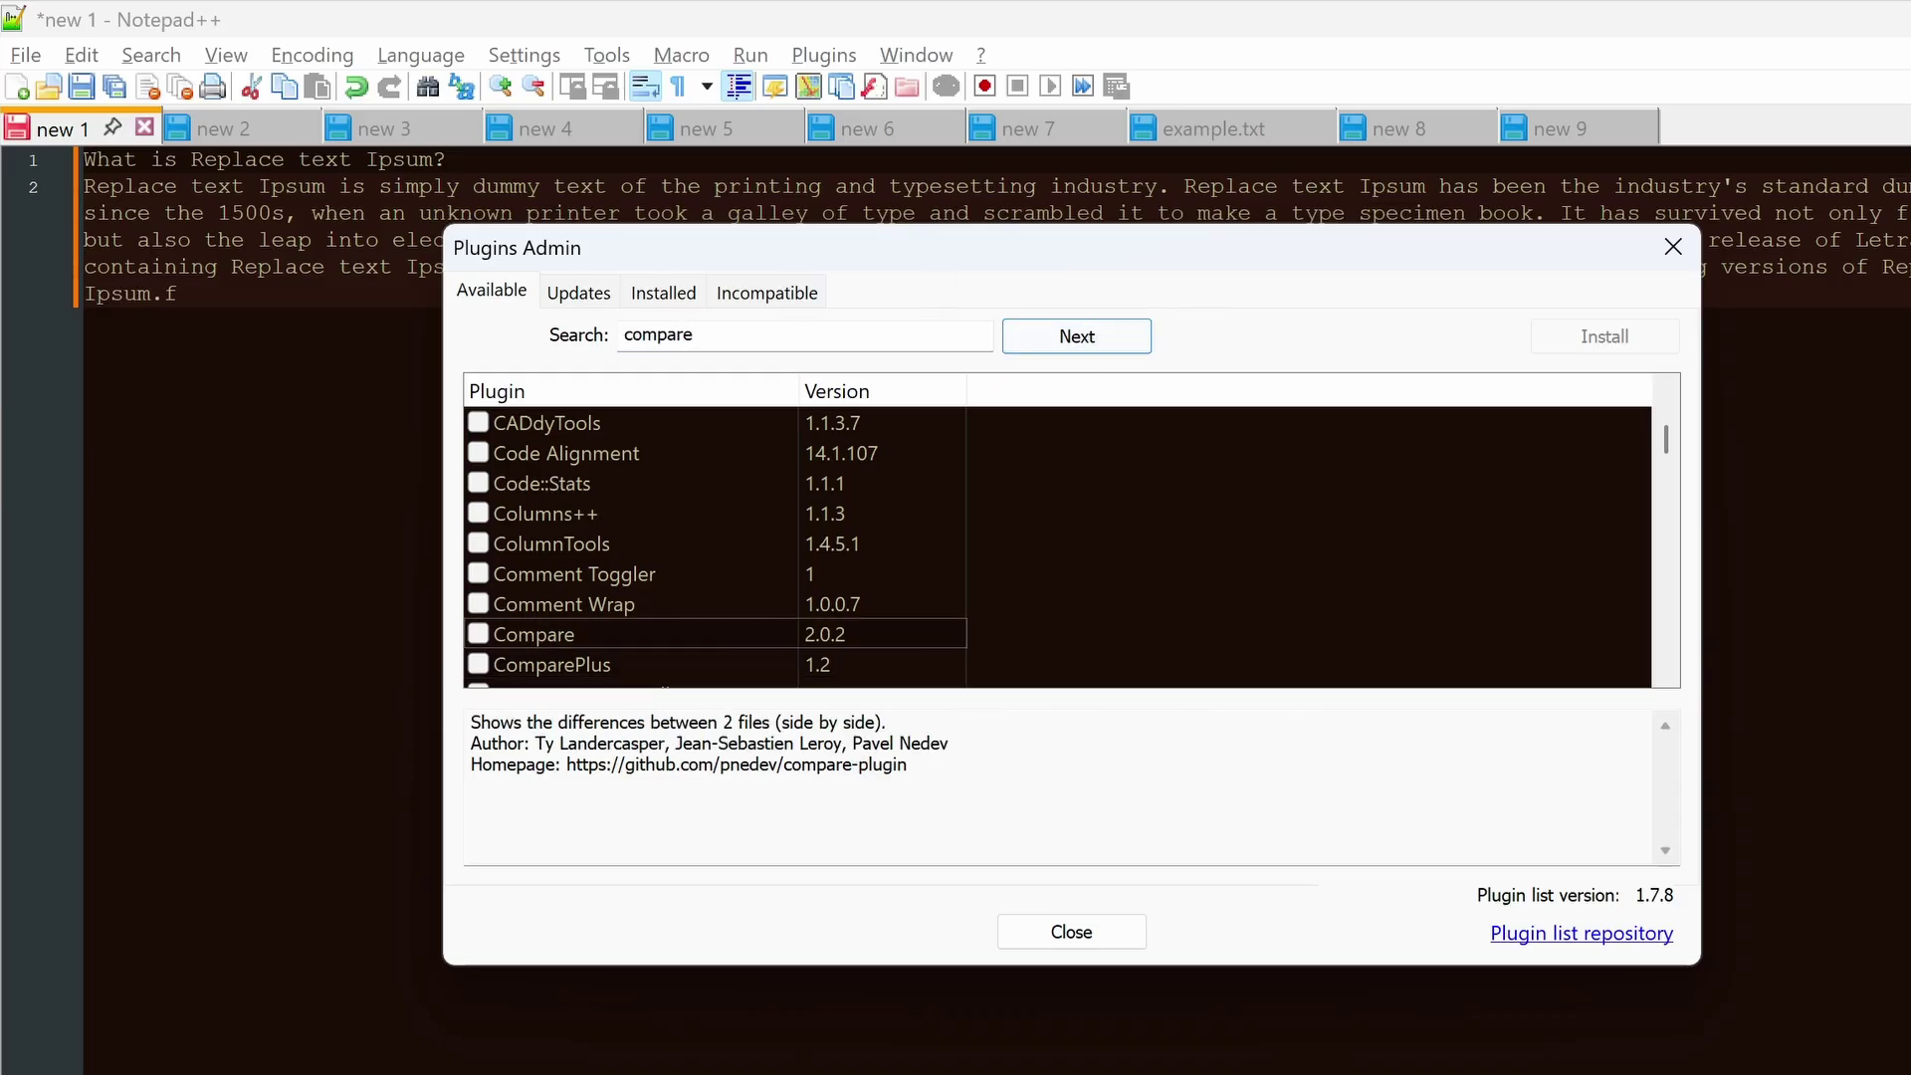
pyautogui.click(554, 636)
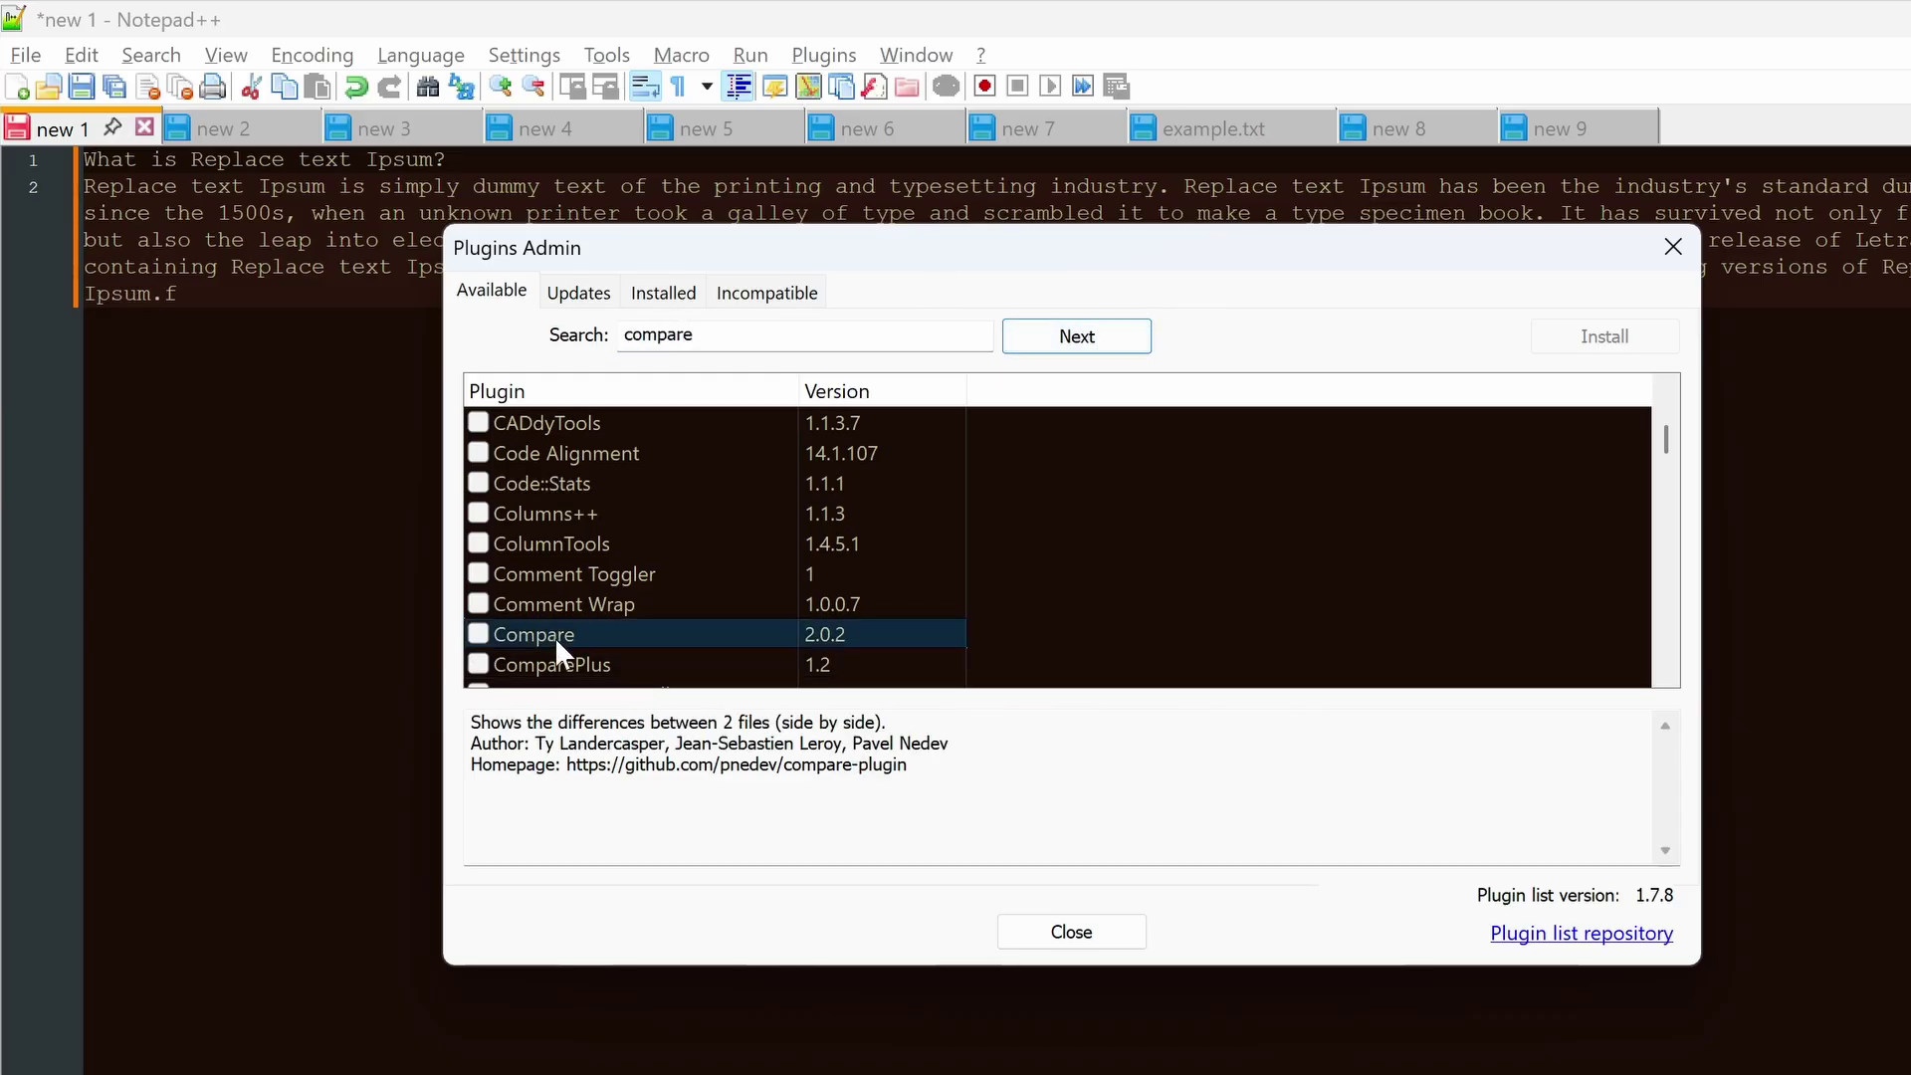
pyautogui.click(479, 636)
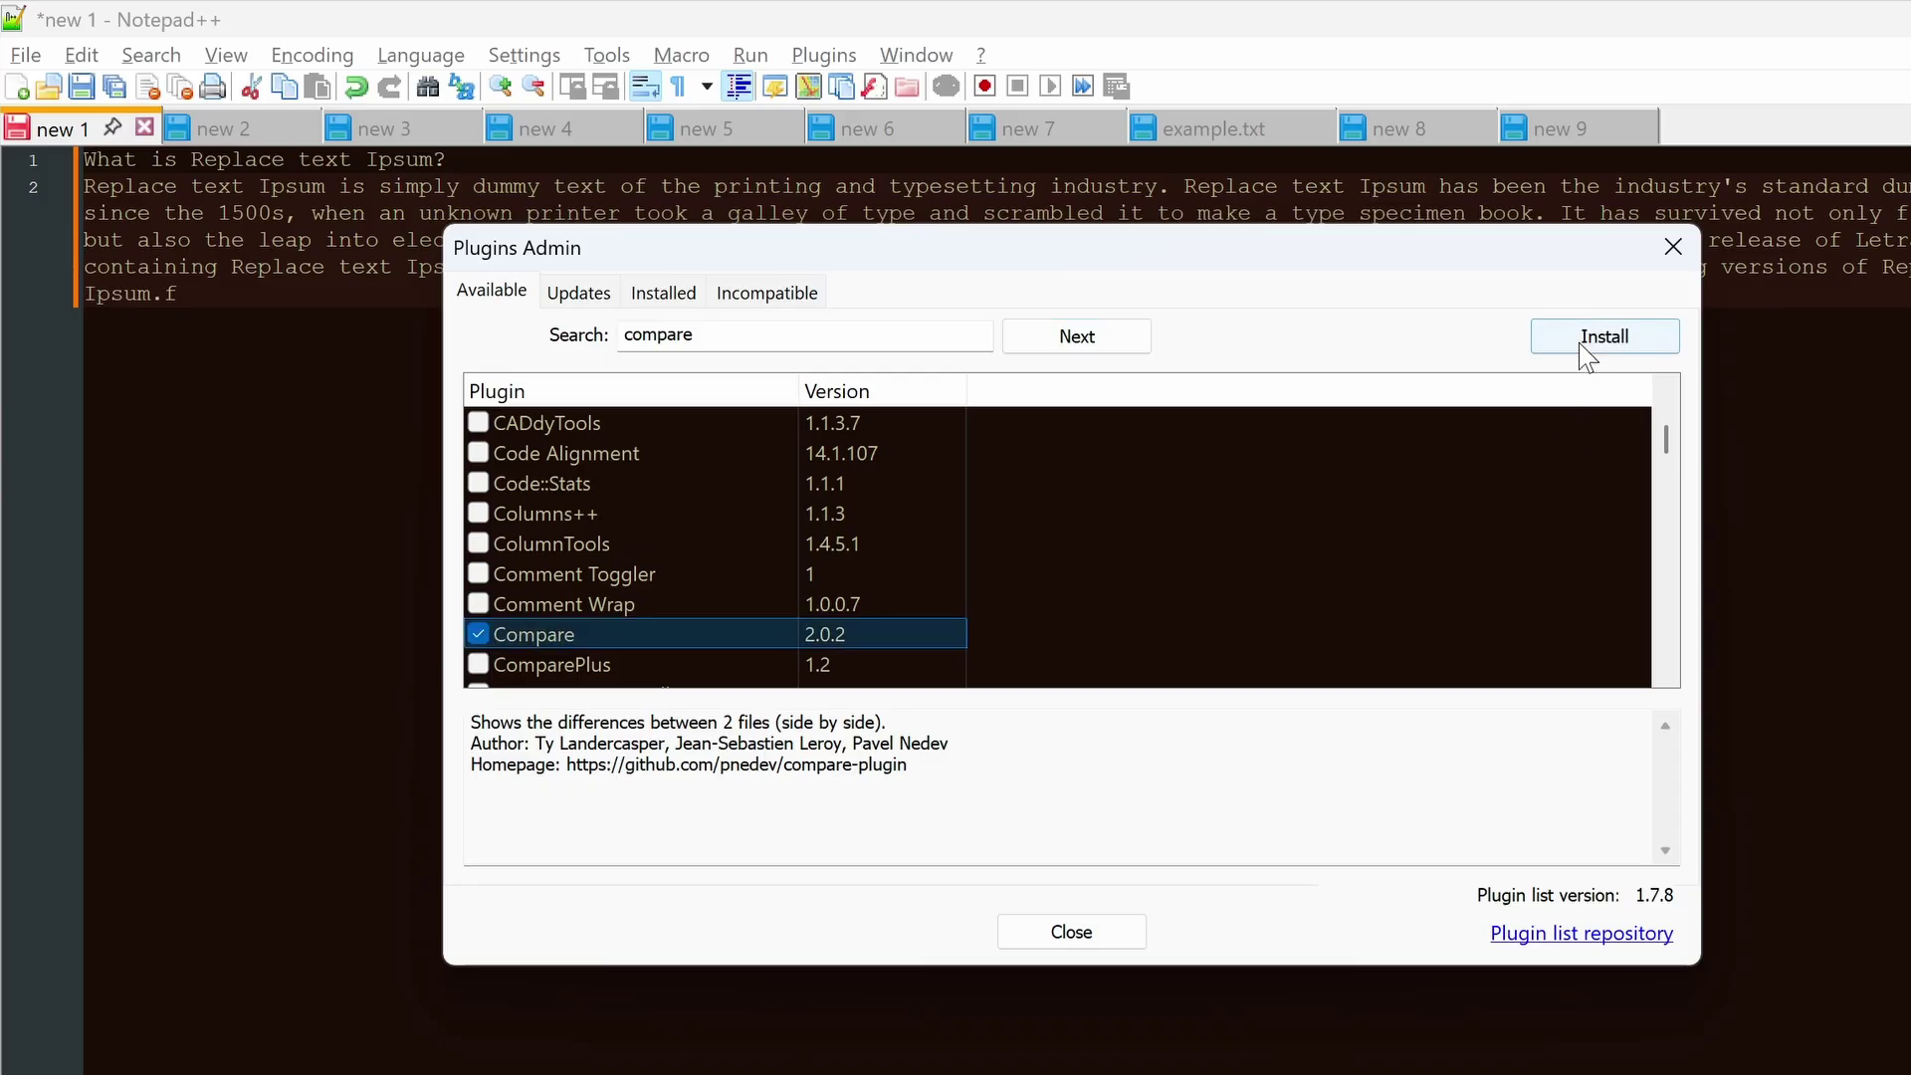
pyautogui.click(1604, 336)
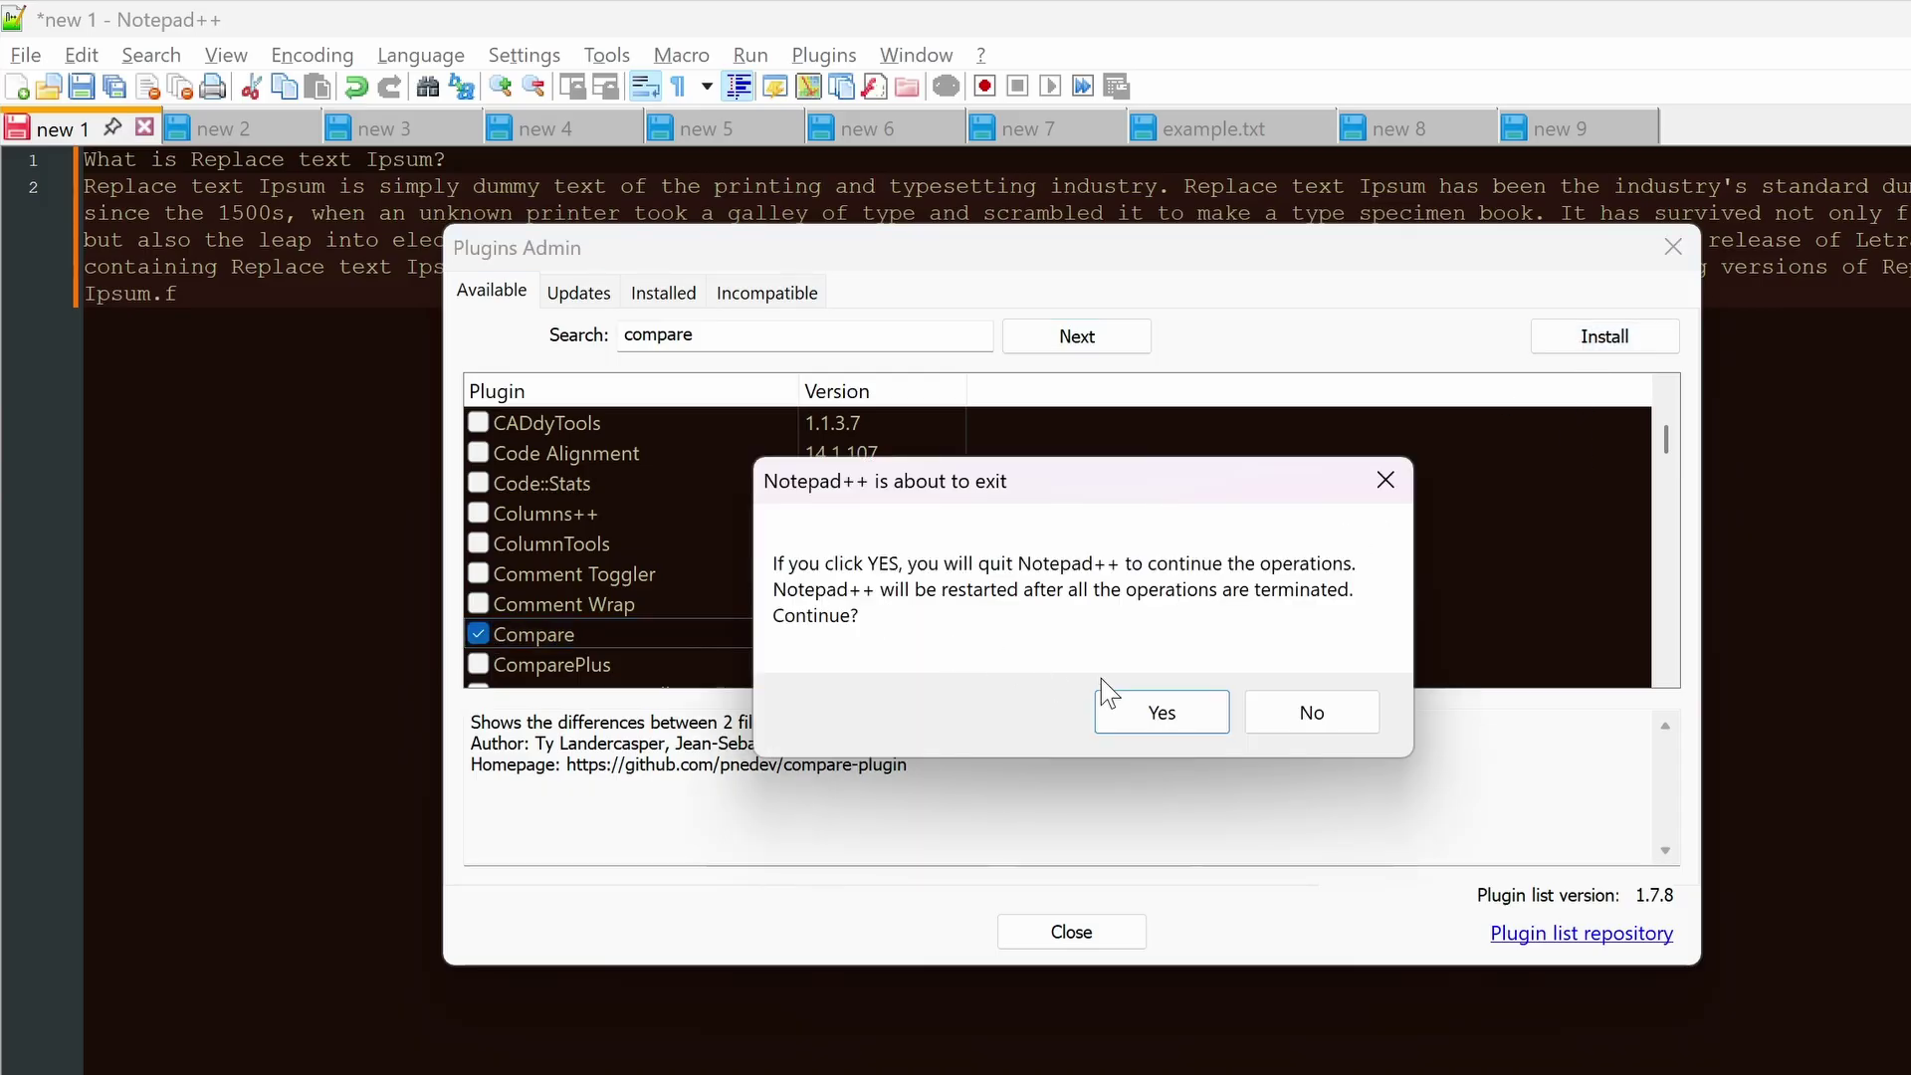
# Agree to quit Notepad++ and allow the Compare plugin installation to proceed.
pyautogui.click(1166, 712)
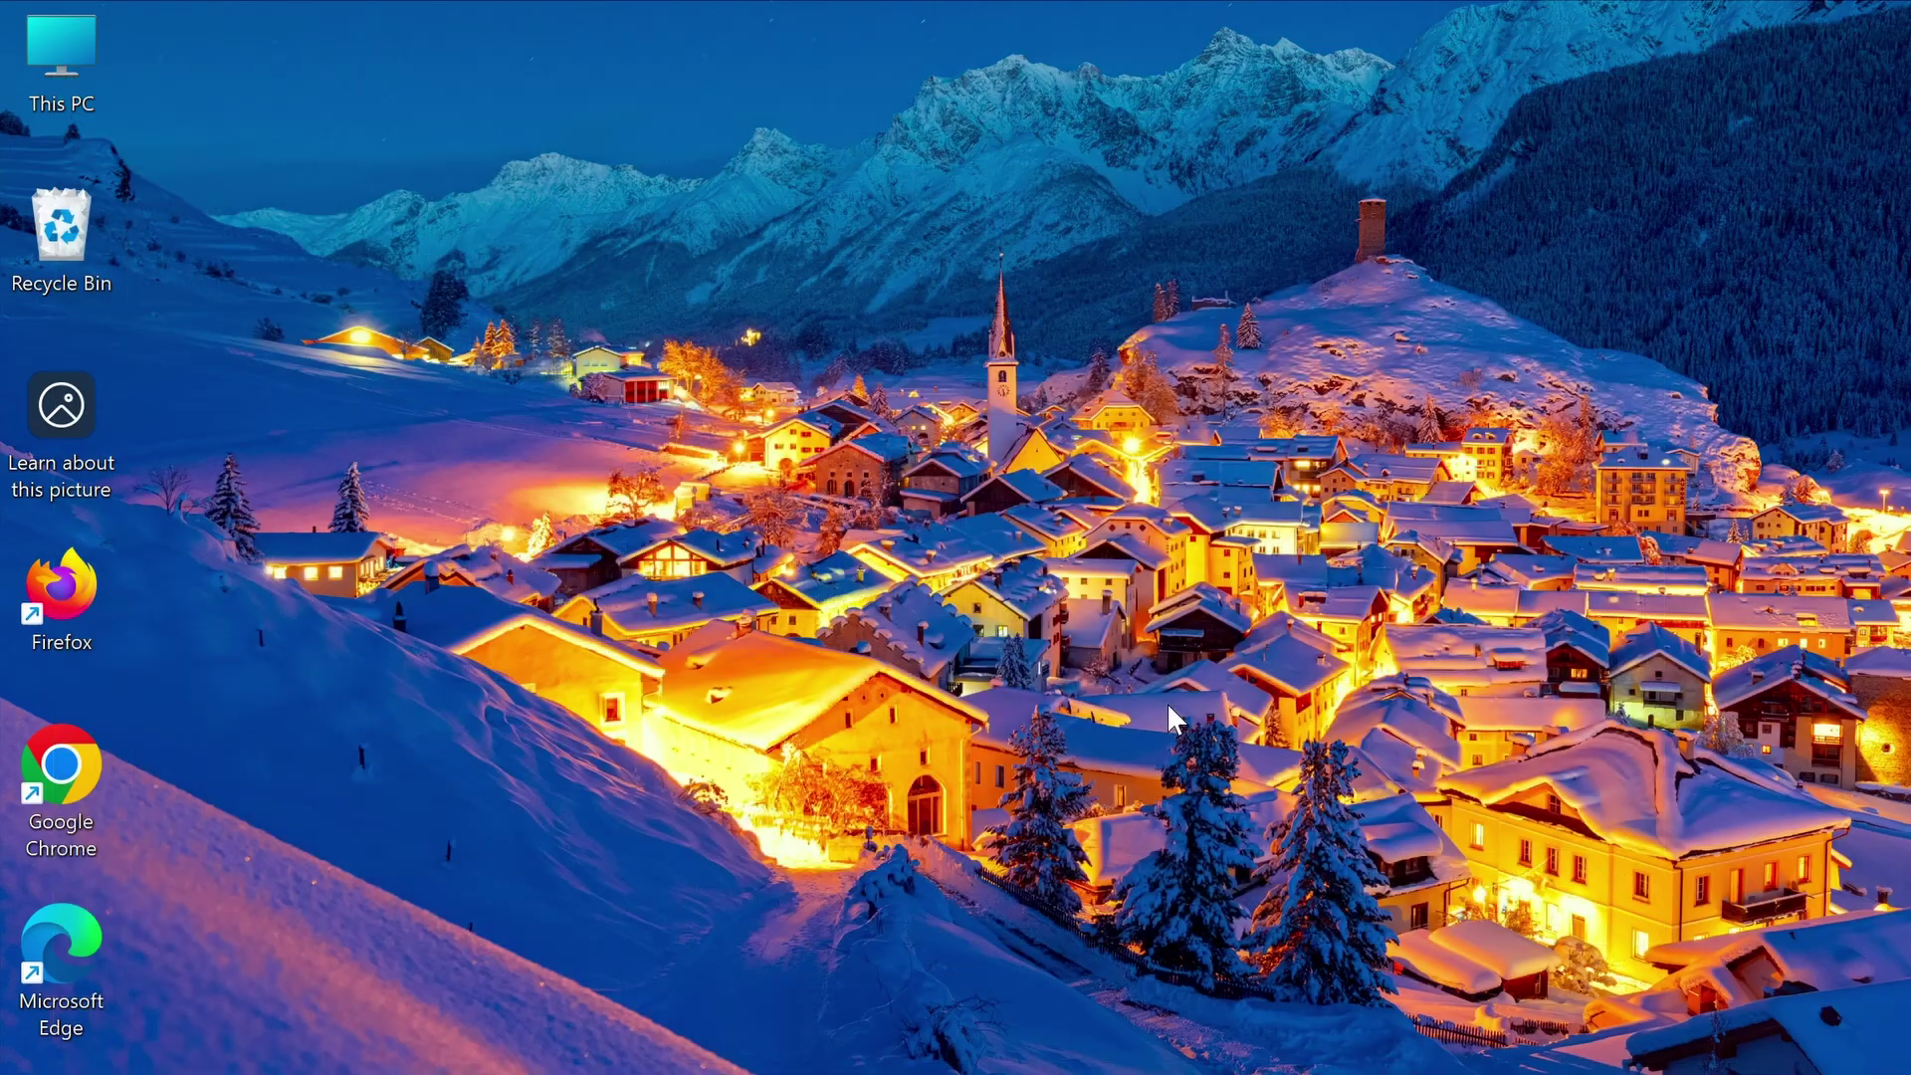
pyautogui.click(901, 863)
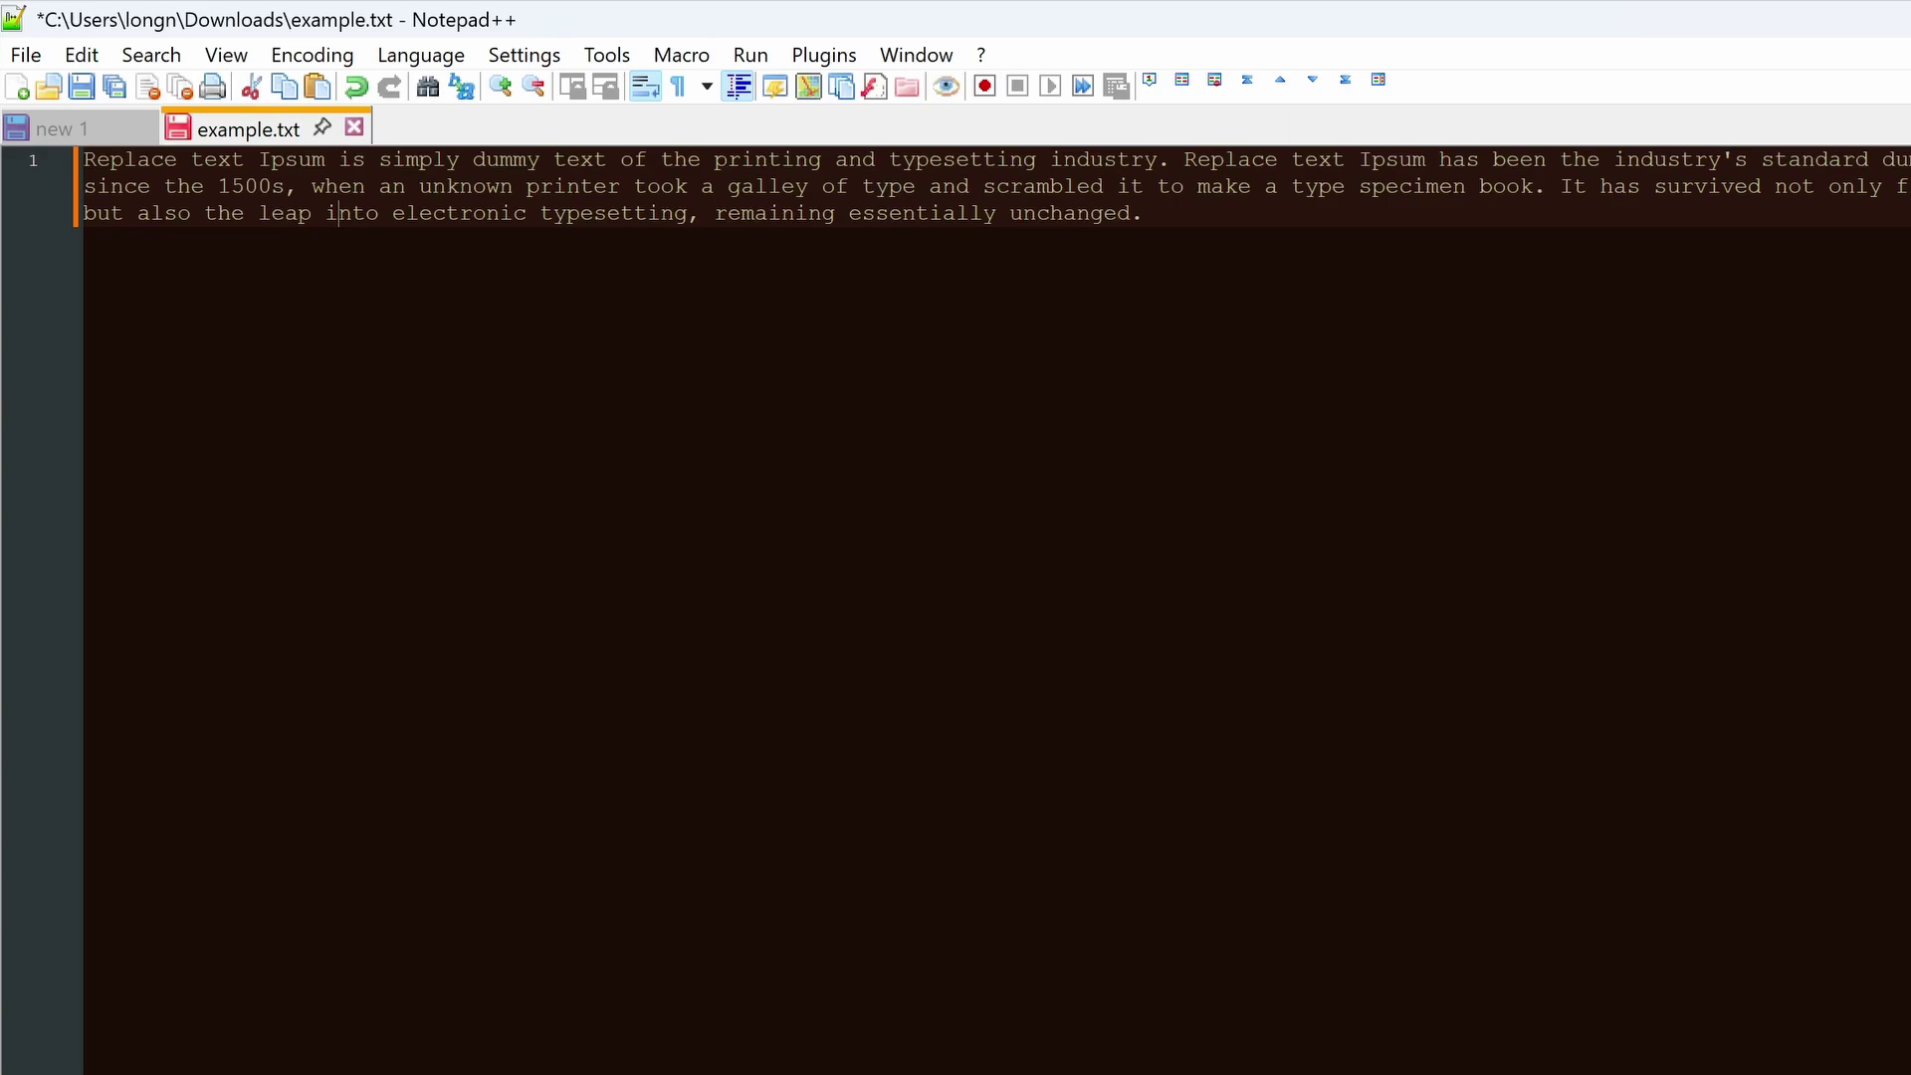
# Run Compare to diff new 1 against example.txt side by side.
pyautogui.click(825, 56)
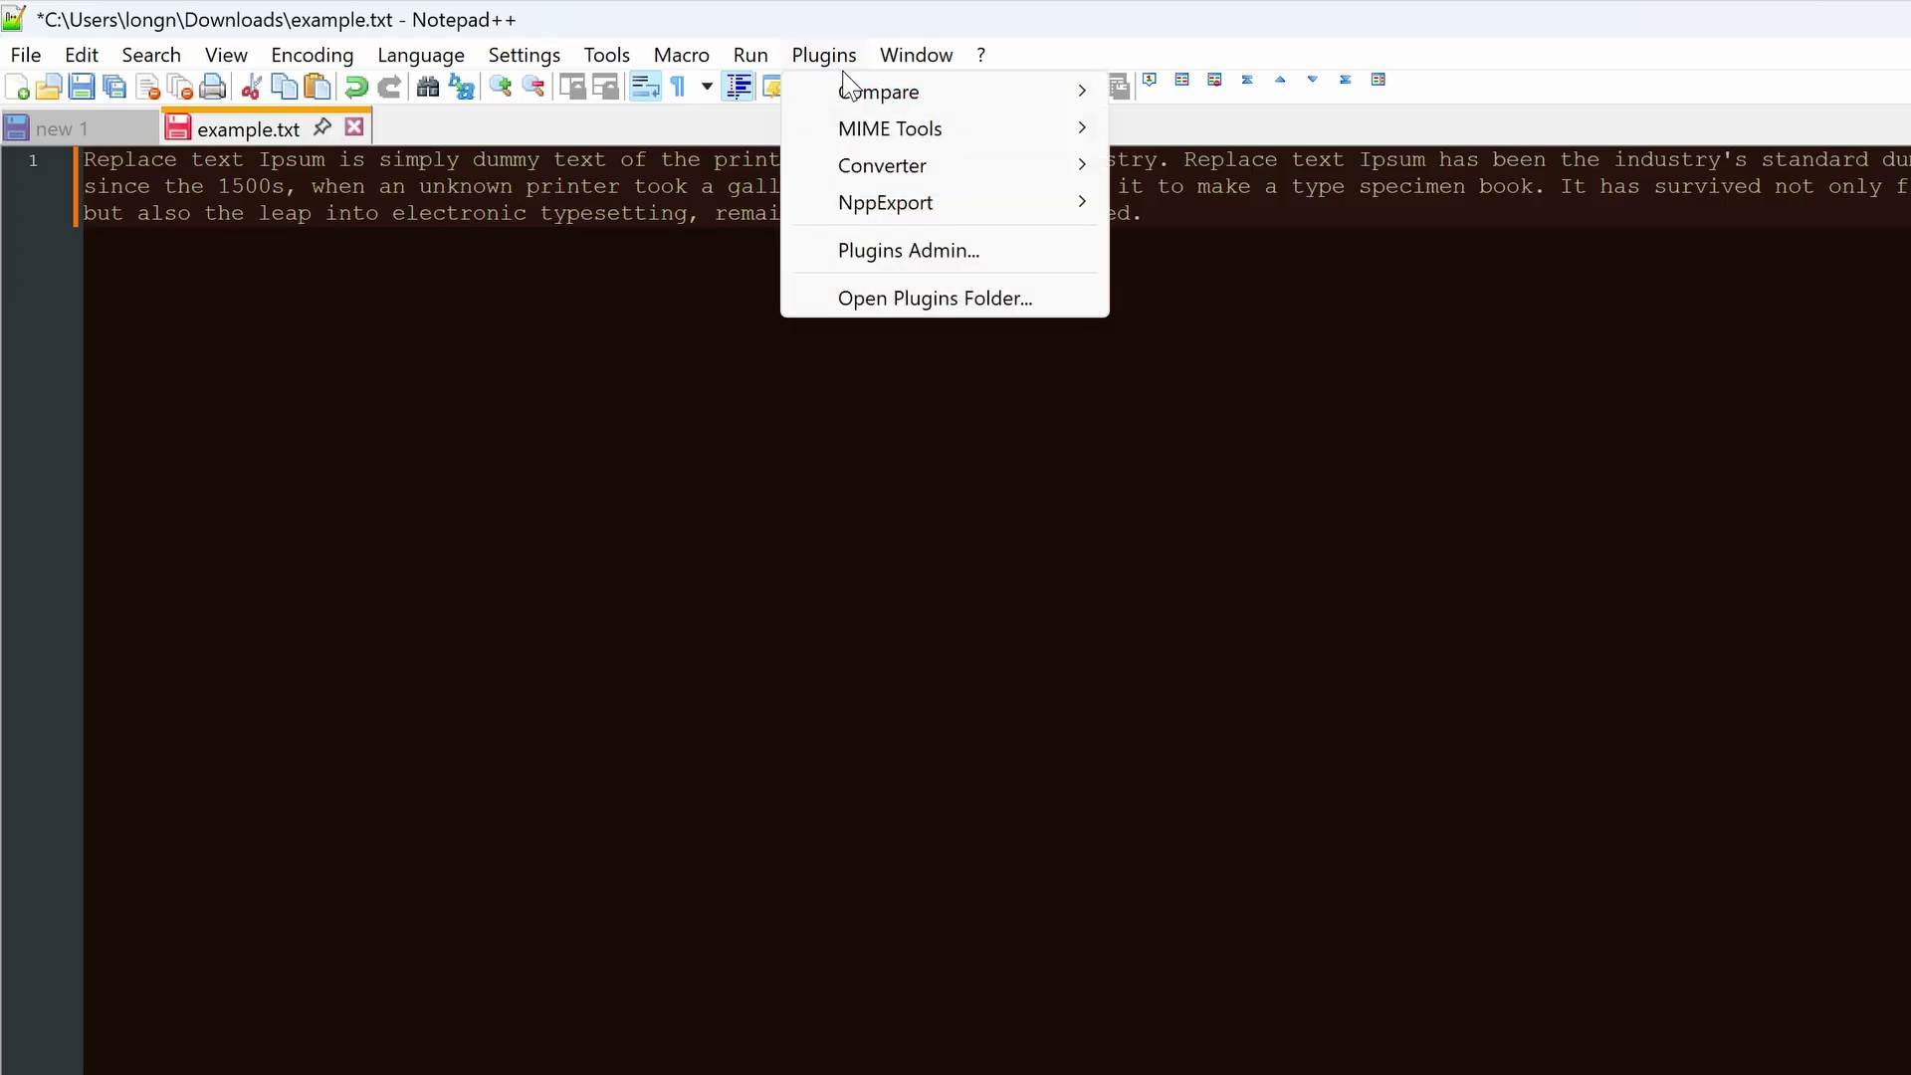
pyautogui.moveTo(941, 91)
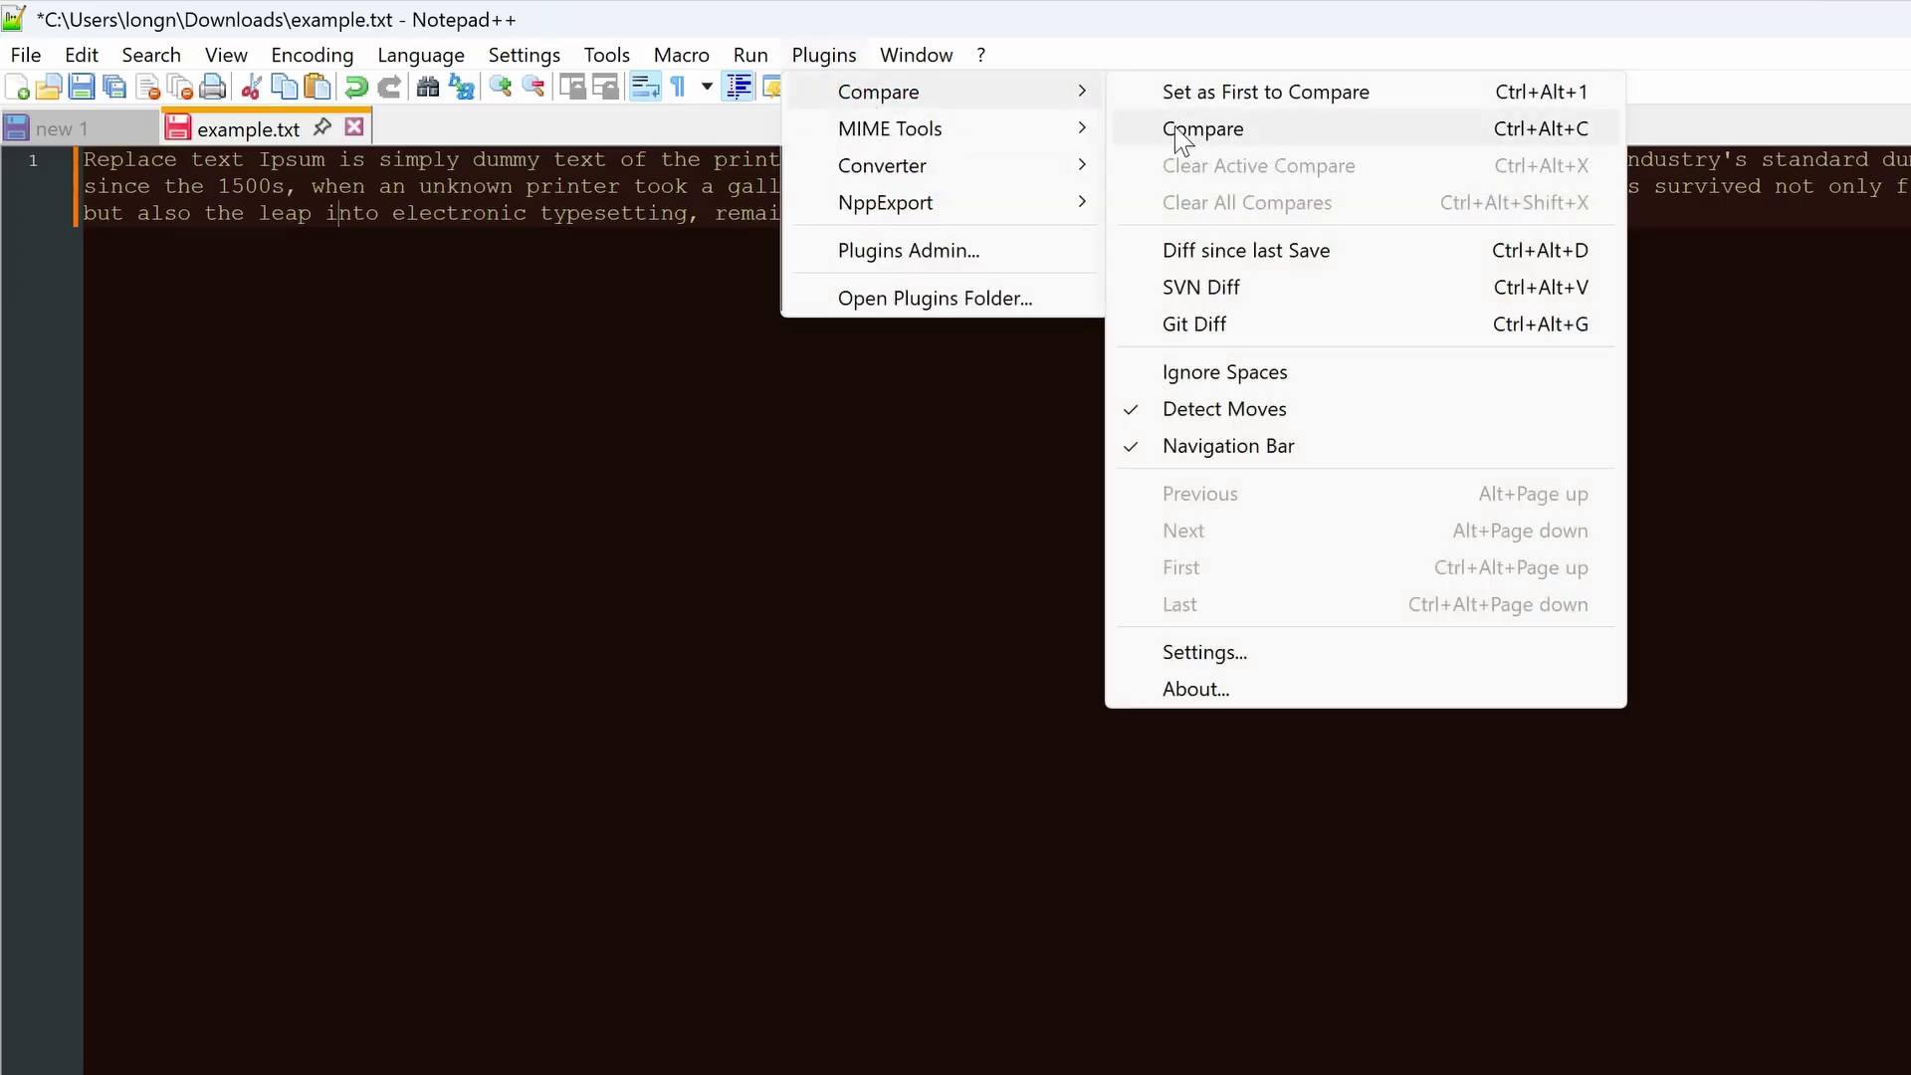
pyautogui.click(1201, 129)
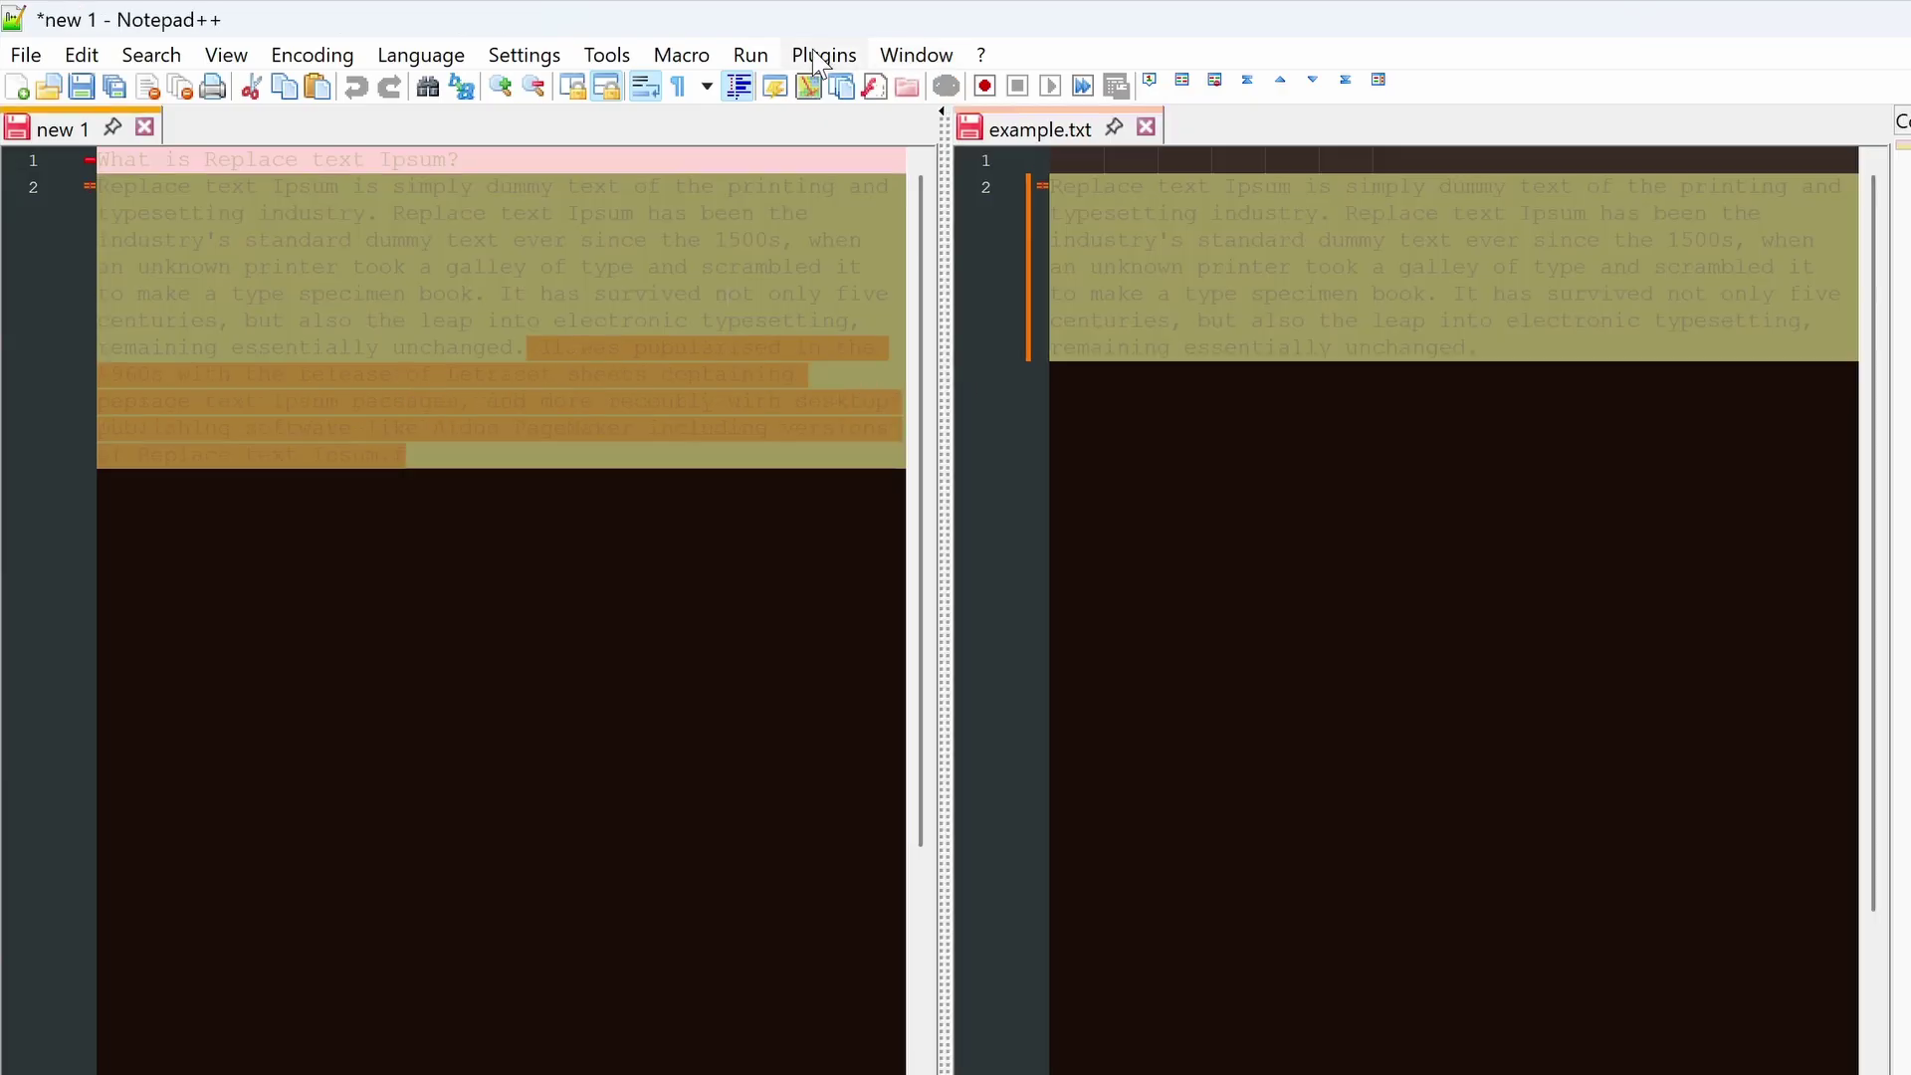
pyautogui.click(823, 54)
pyautogui.moveTo(879, 92)
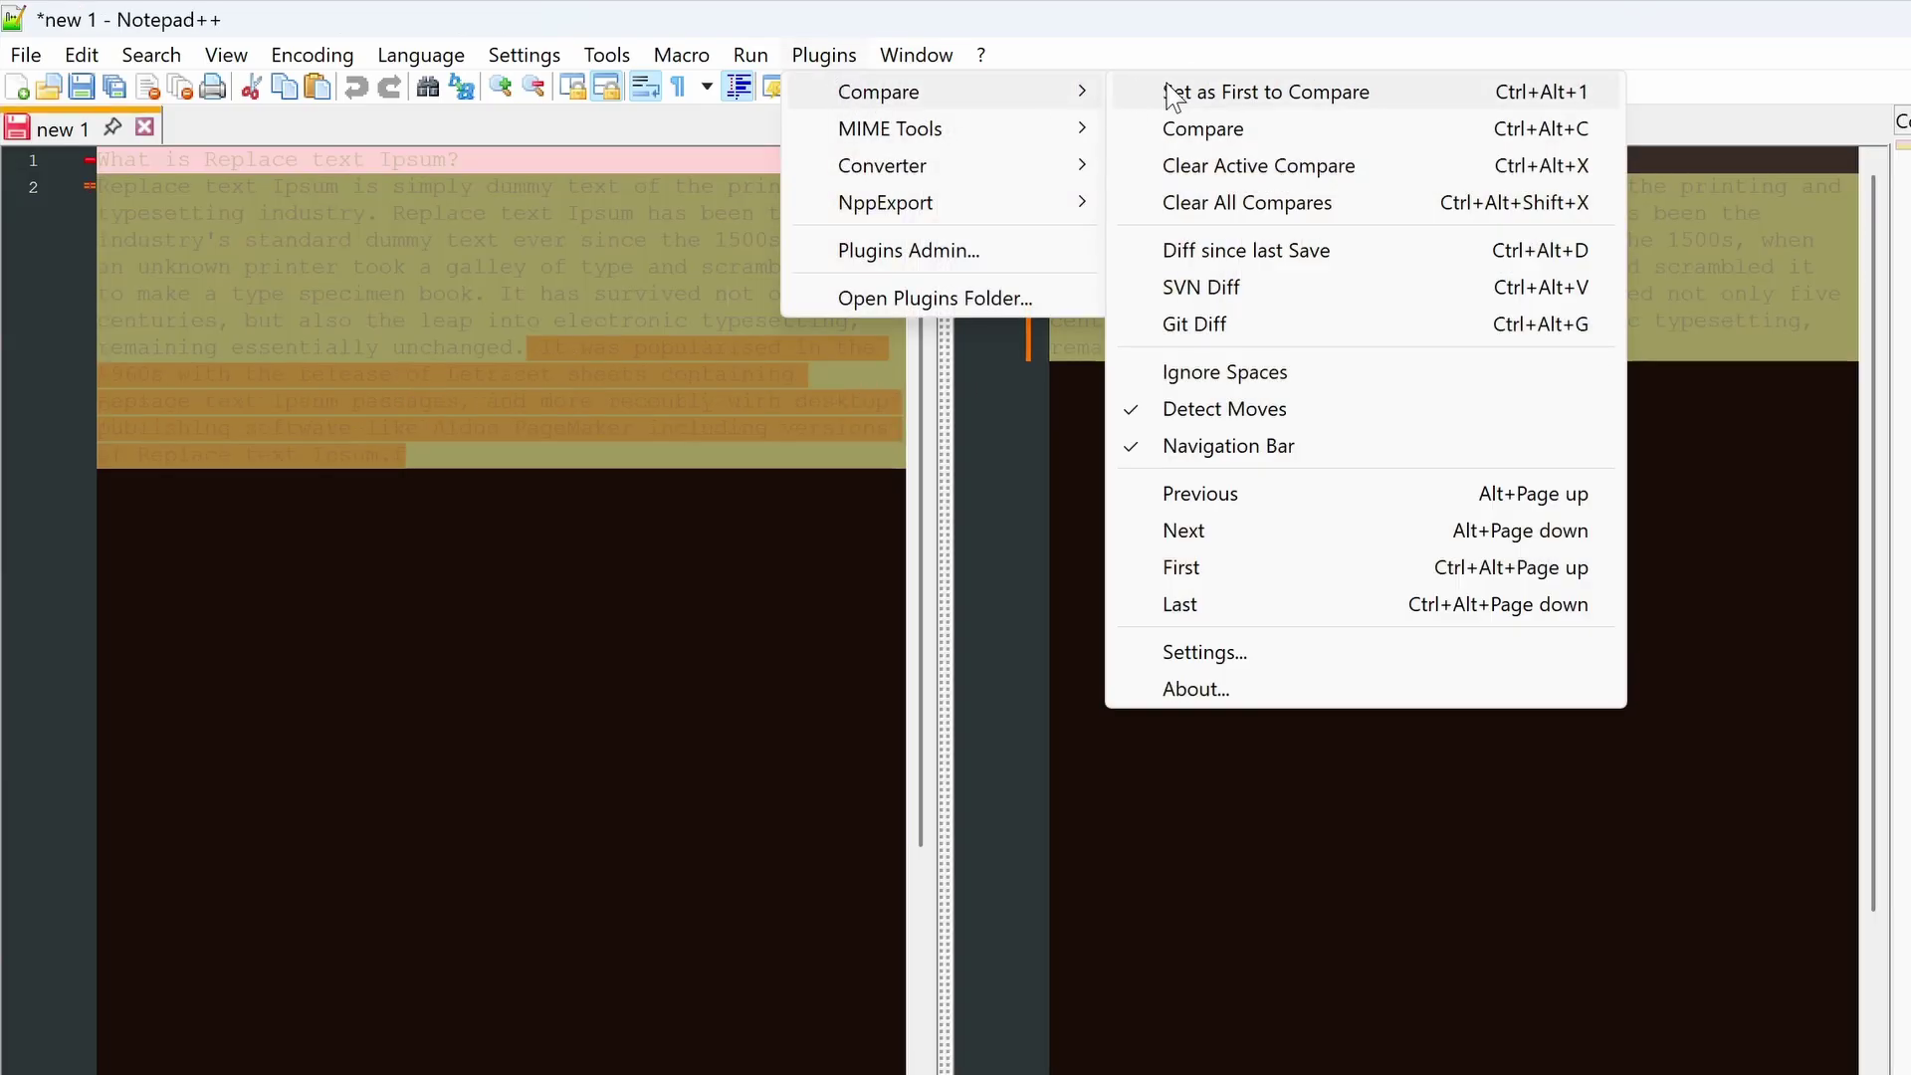
# Choose Clear All Compares to drop the side-by-side diff view.
pyautogui.click(1282, 202)
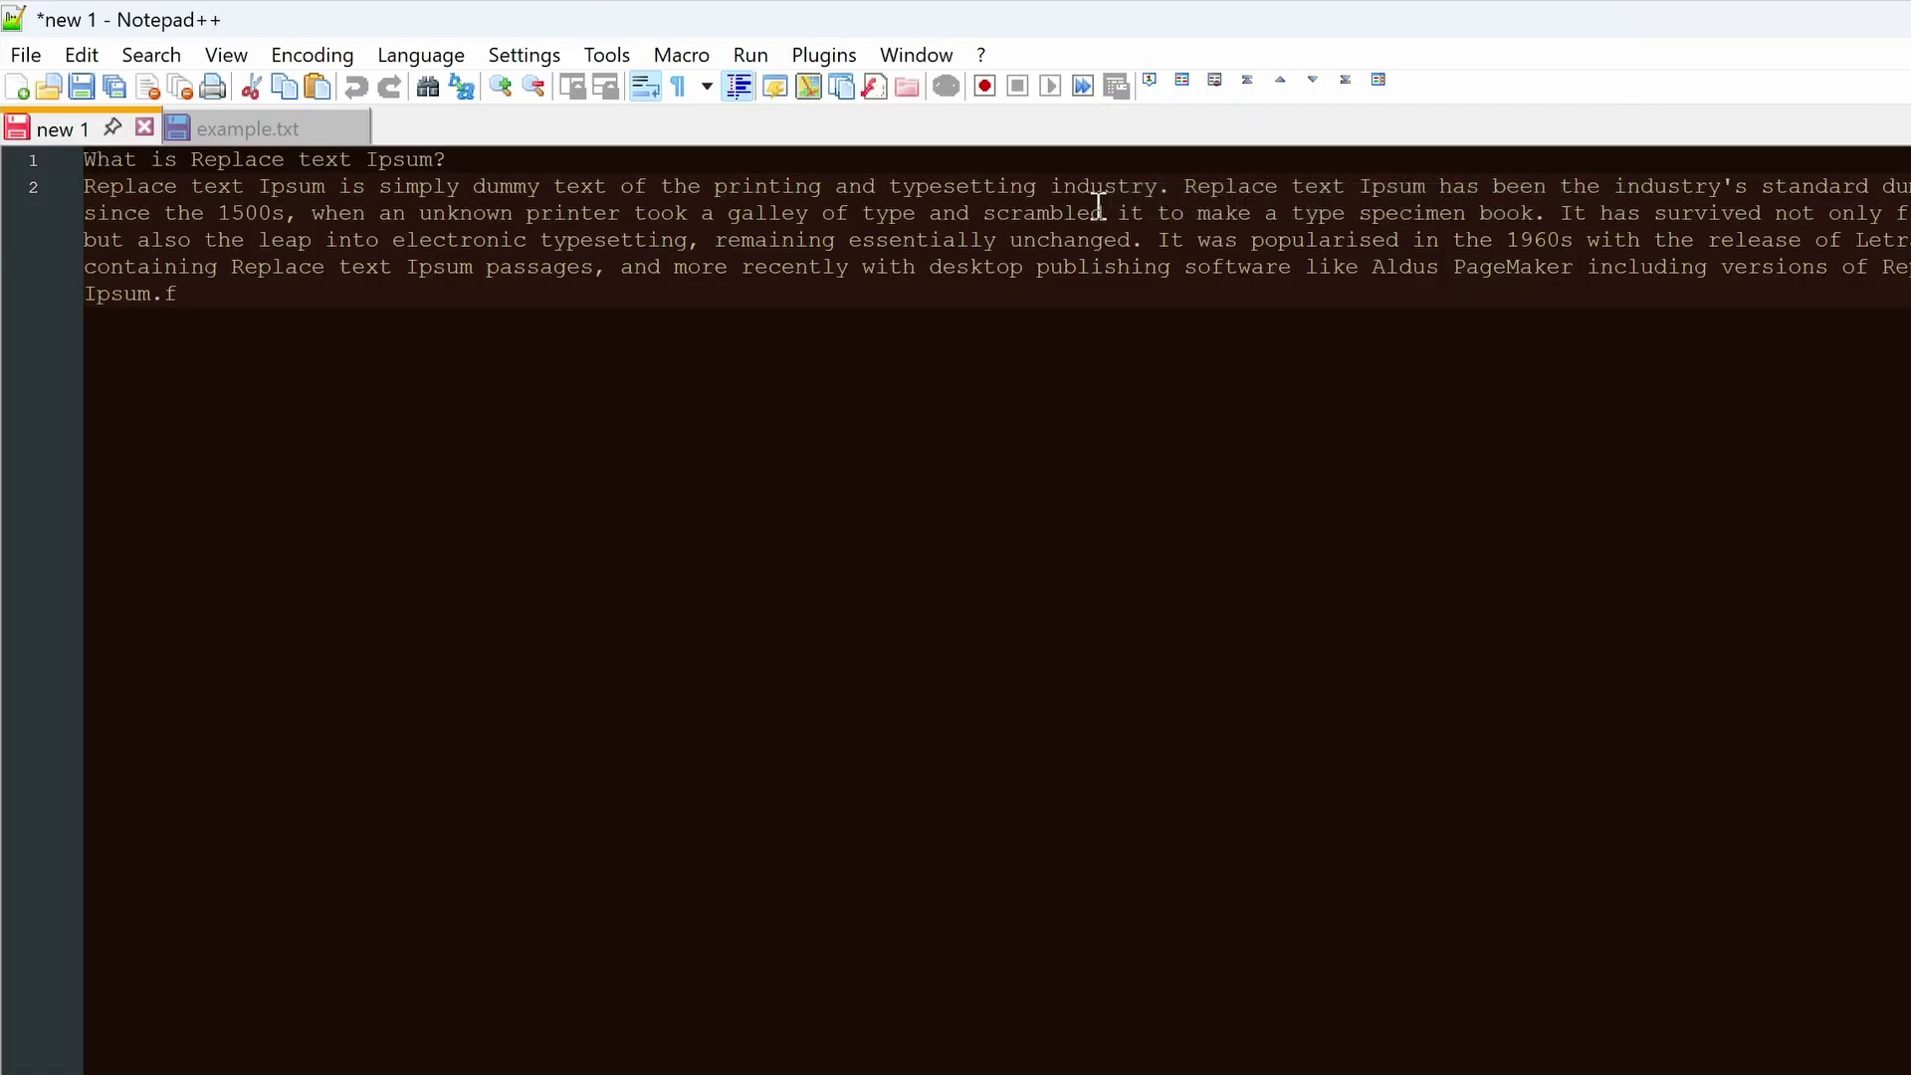